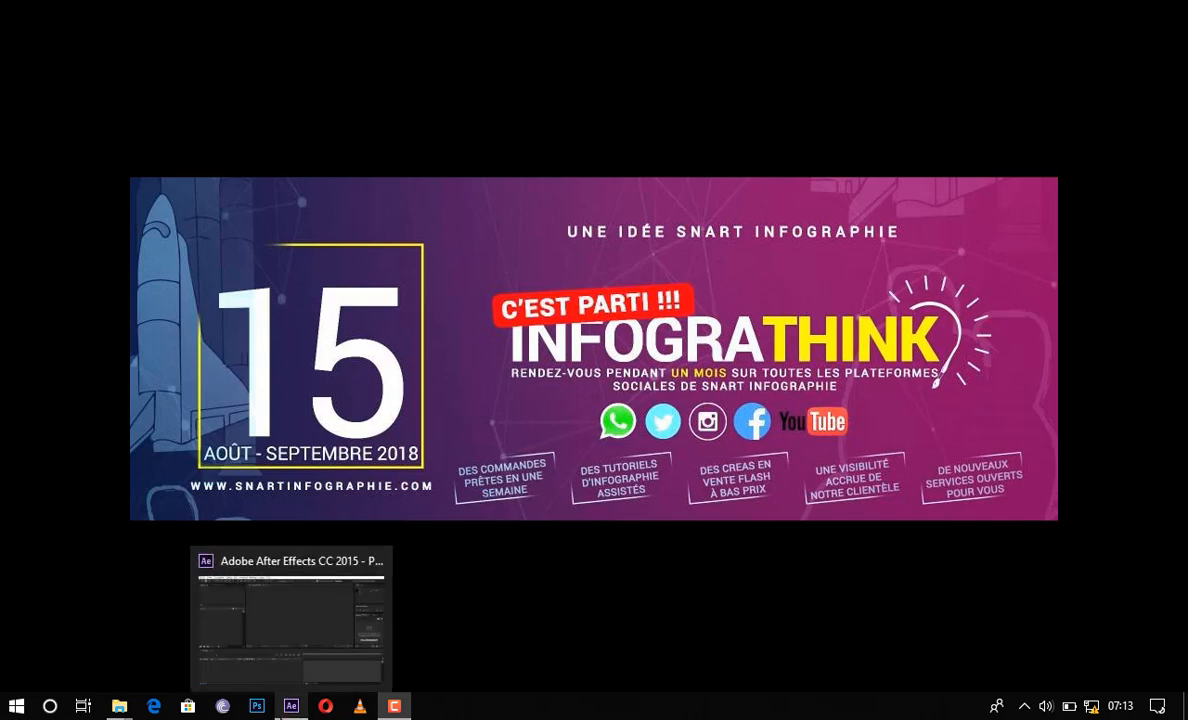
- Switch to After Effects and look over the Project, Composition, timeline, Info, Preview and Align panels
click(292, 712)
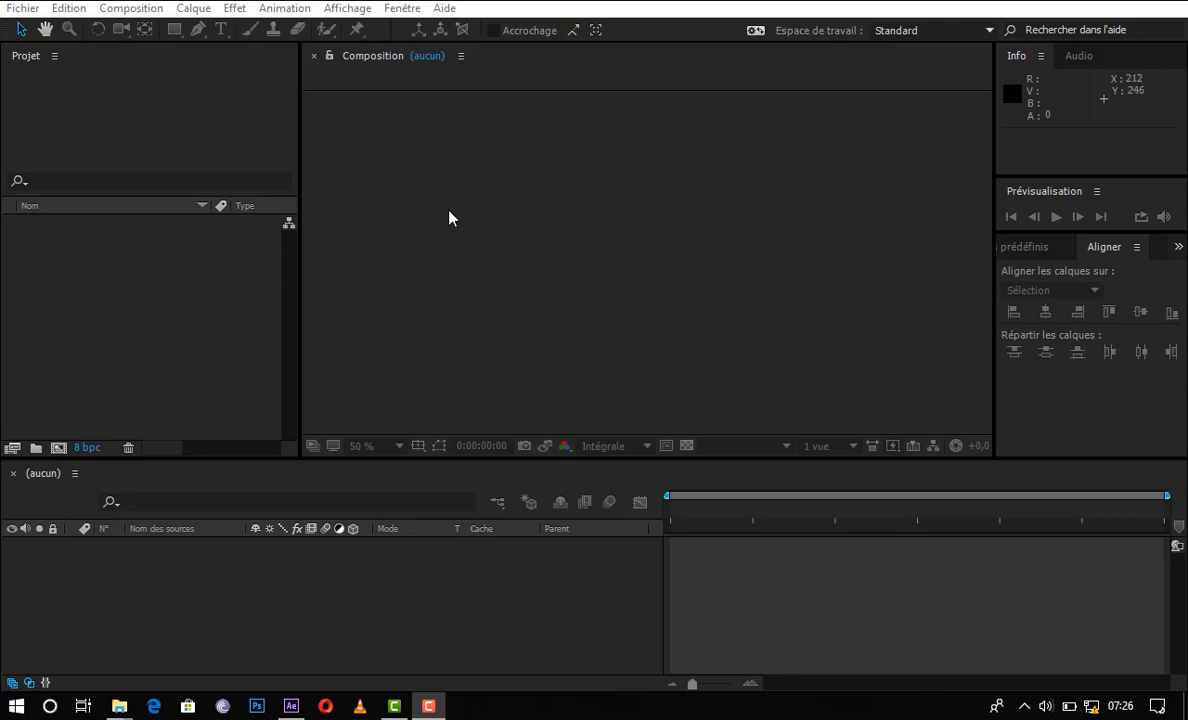
click(149, 312)
click(579, 309)
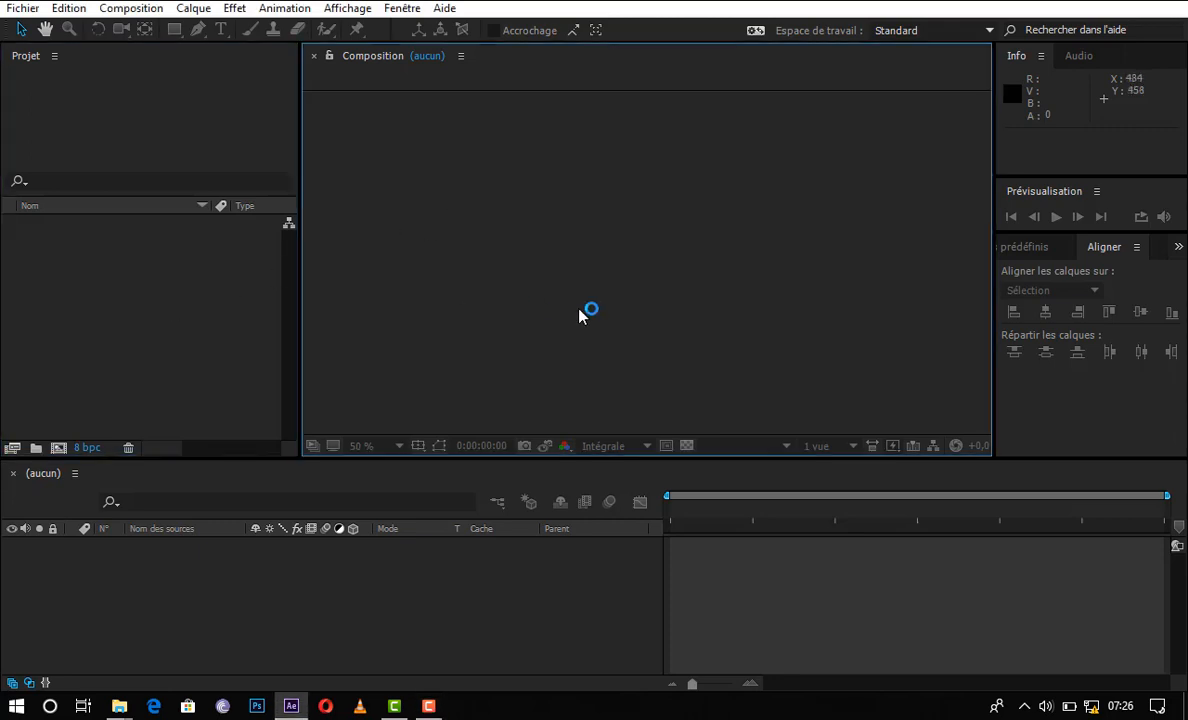
click(233, 334)
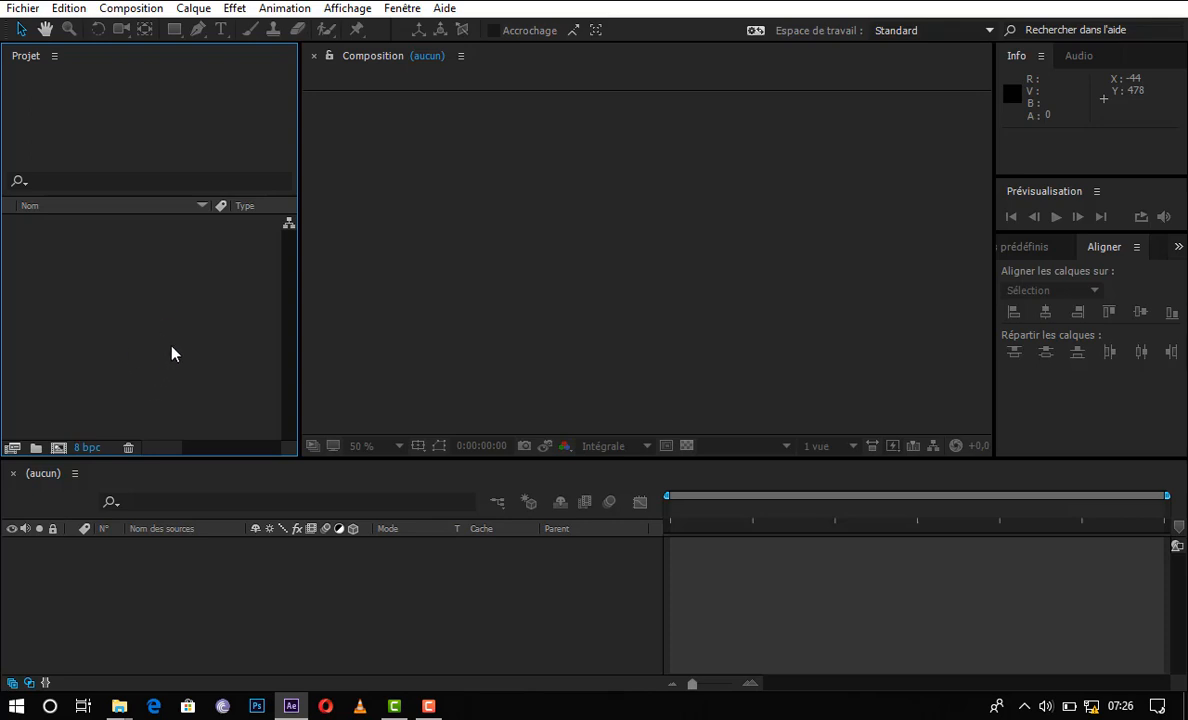
click(154, 588)
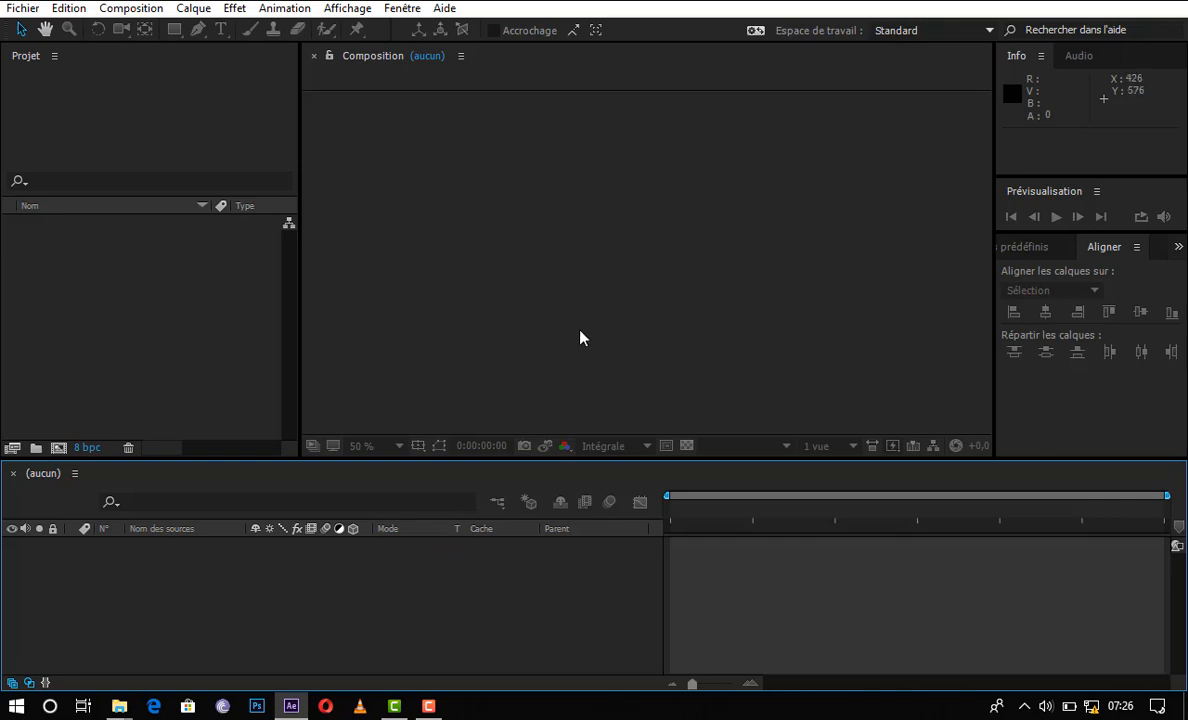
click(608, 314)
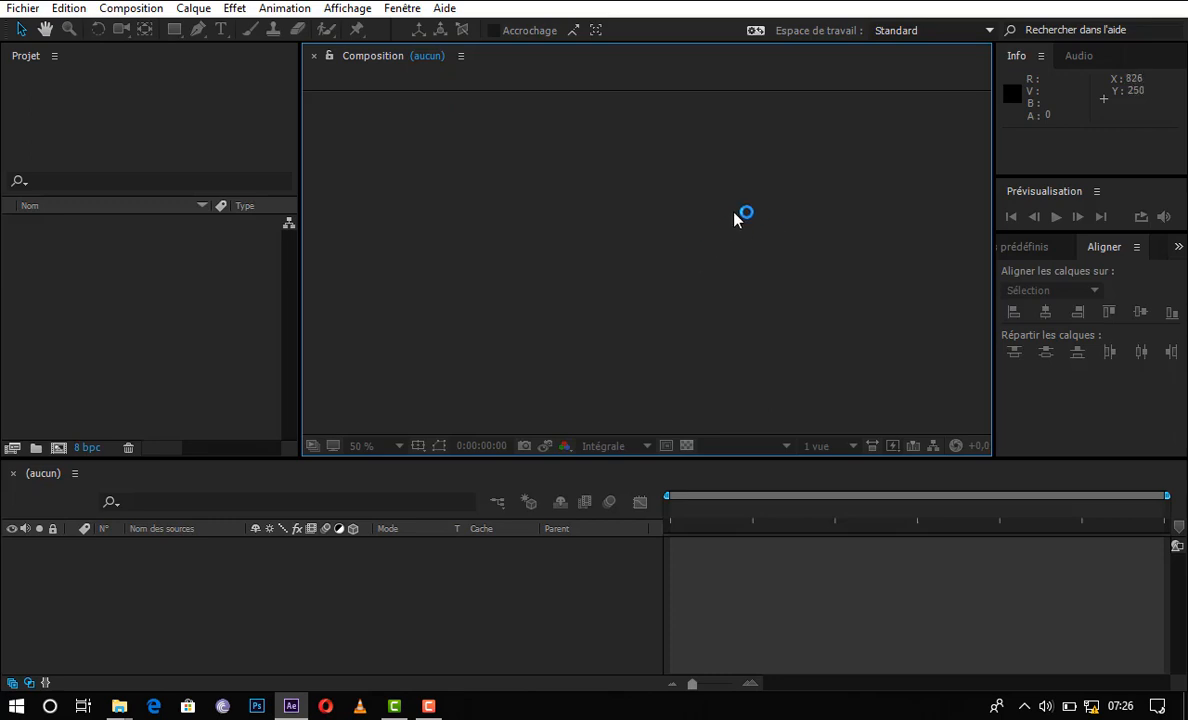
click(1100, 148)
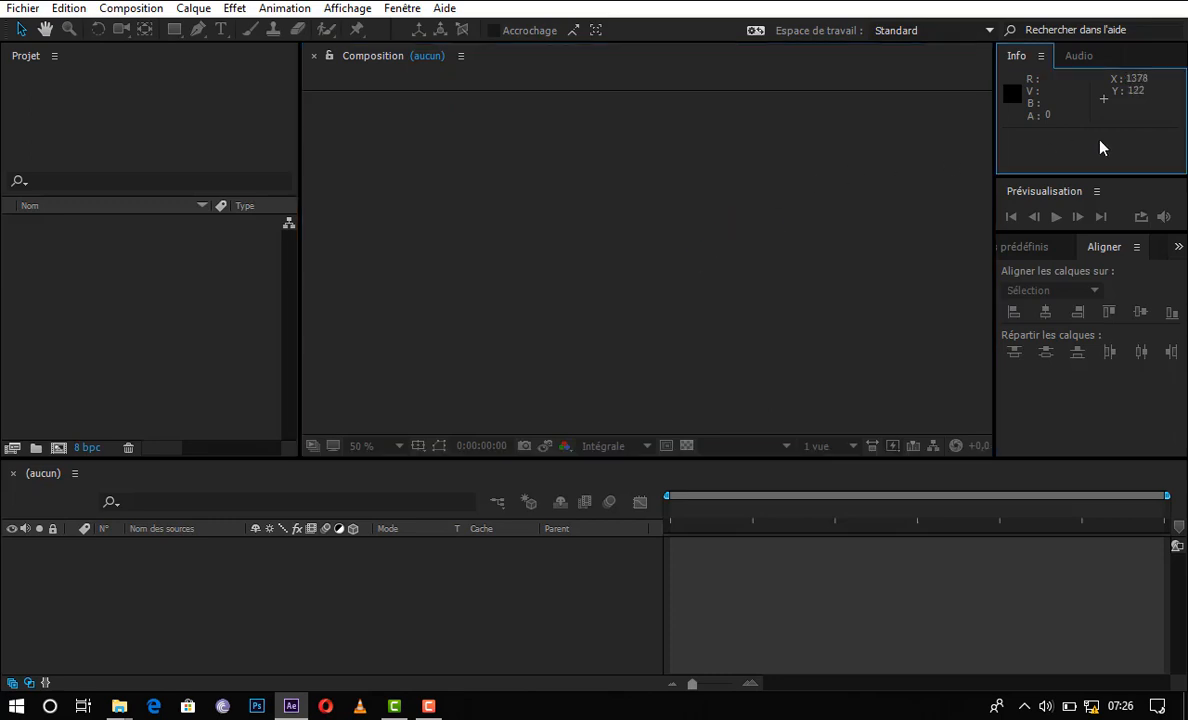
click(1138, 197)
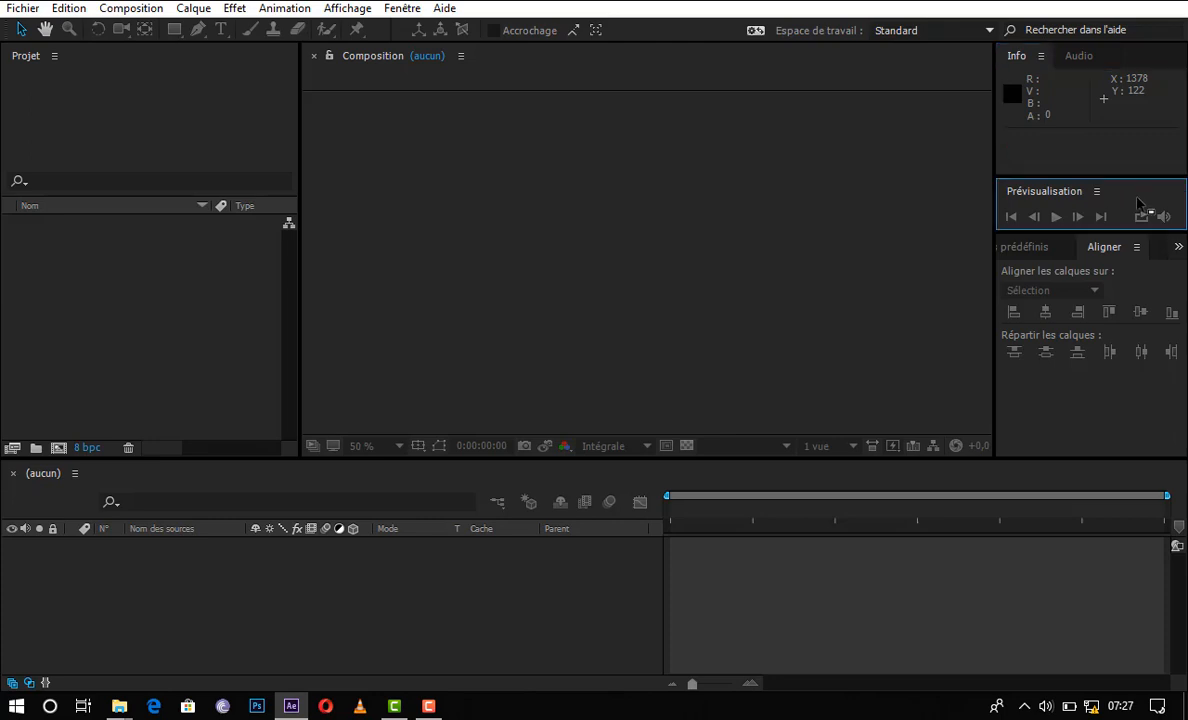
click(1120, 408)
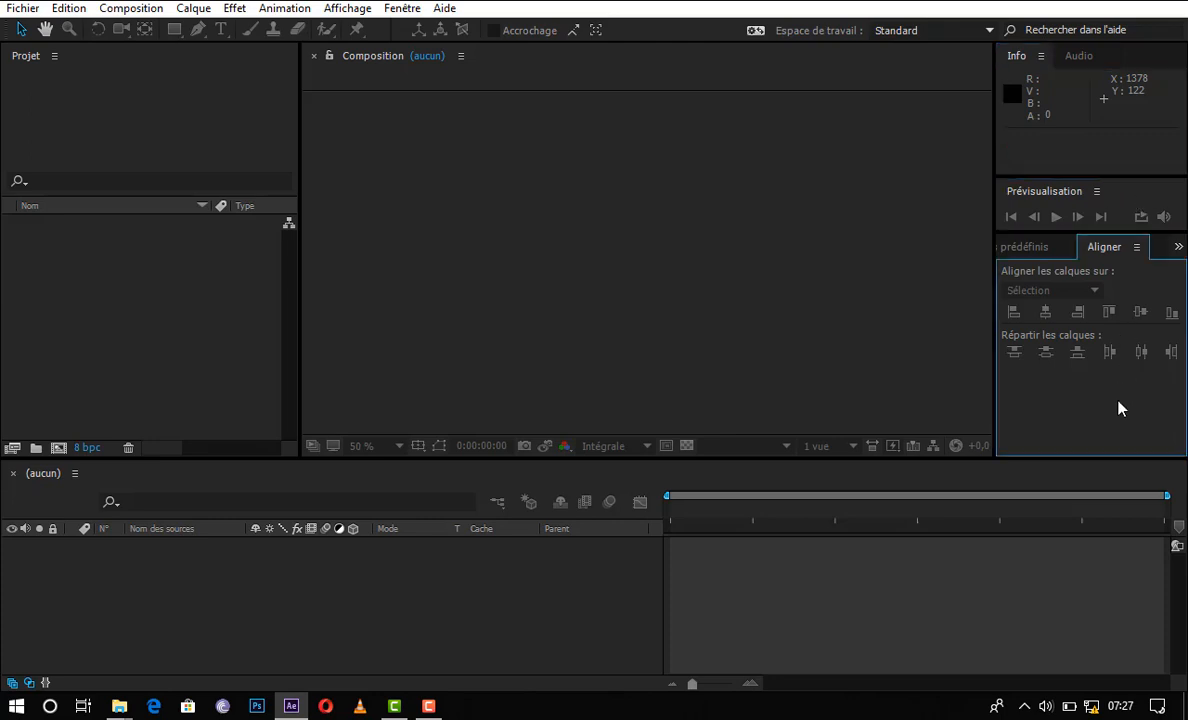
click(1100, 143)
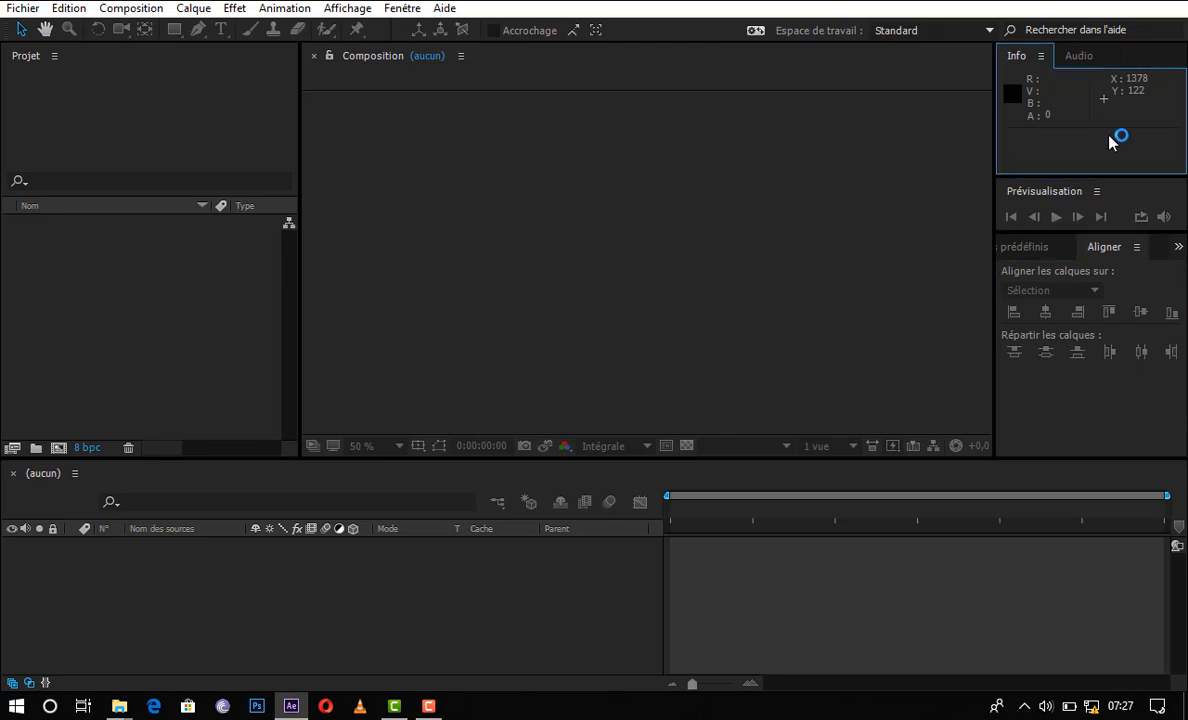
- View the Audio panel and the effects and presets categories, finishing back on the Align panel
click(1078, 55)
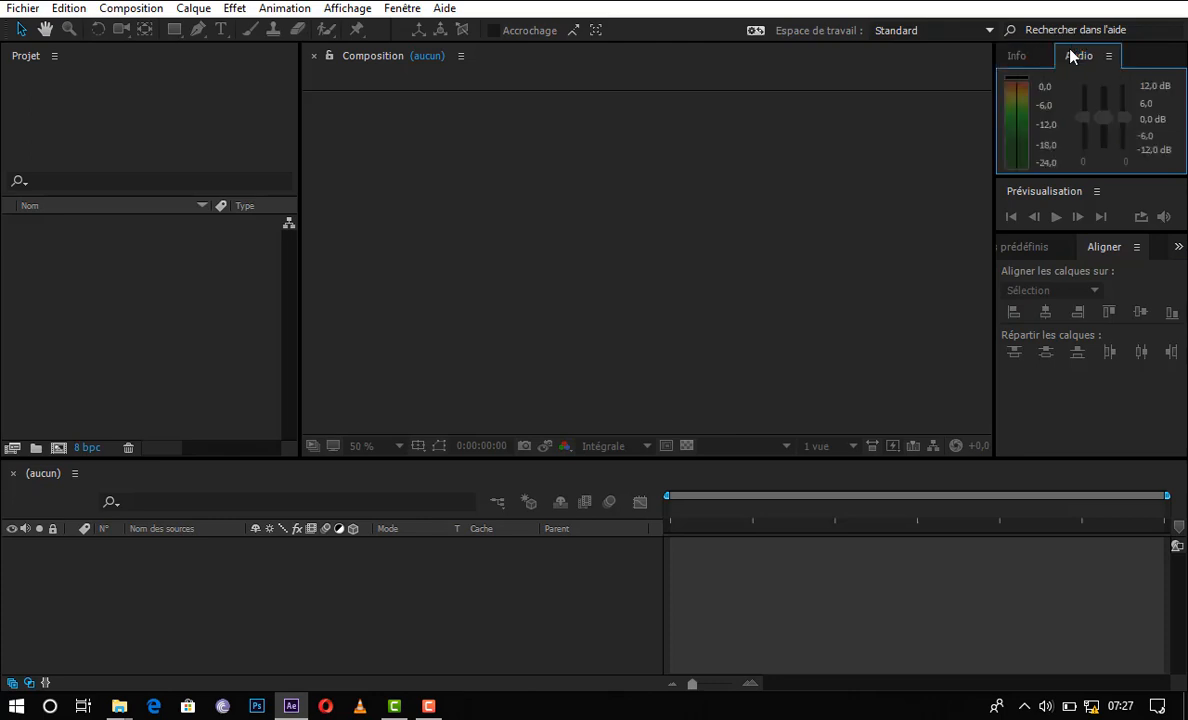
click(1155, 194)
click(1154, 293)
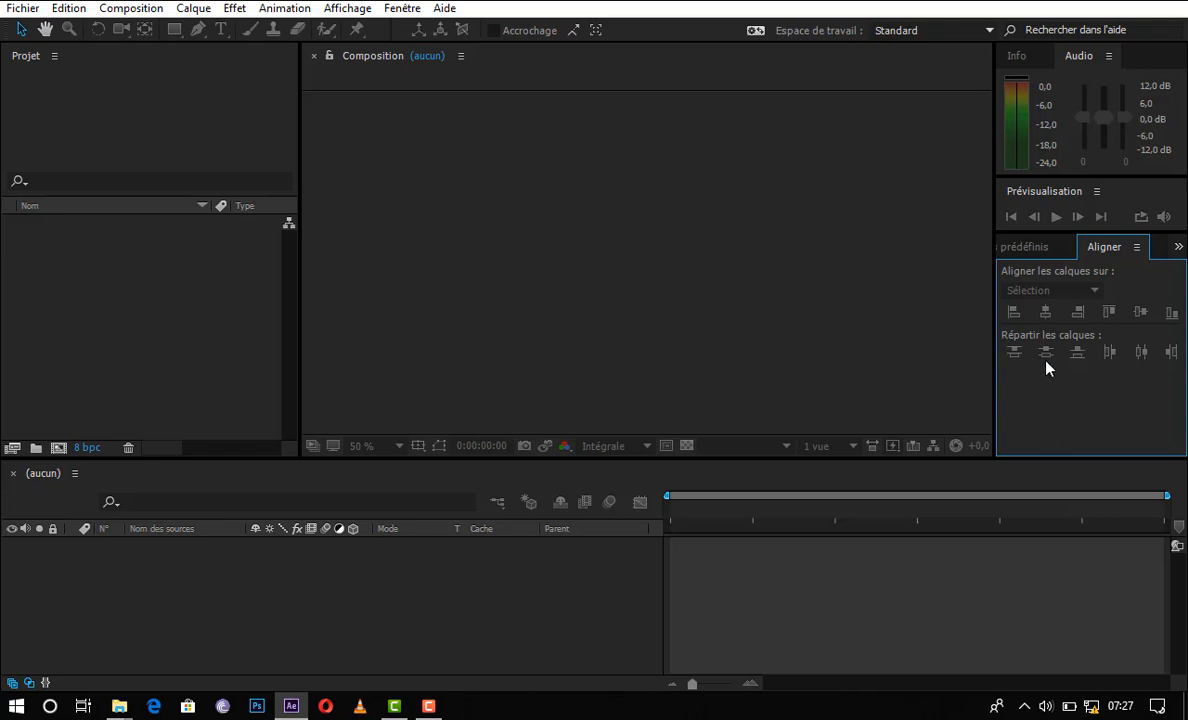
click(1031, 250)
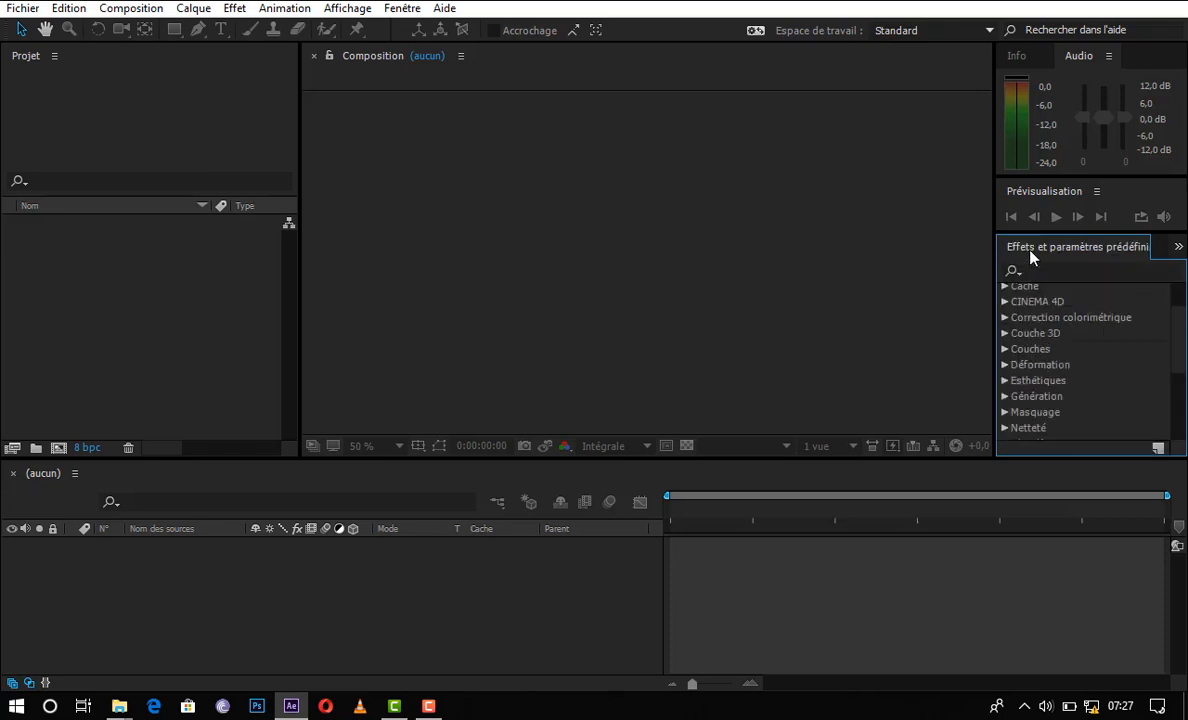
click(1178, 246)
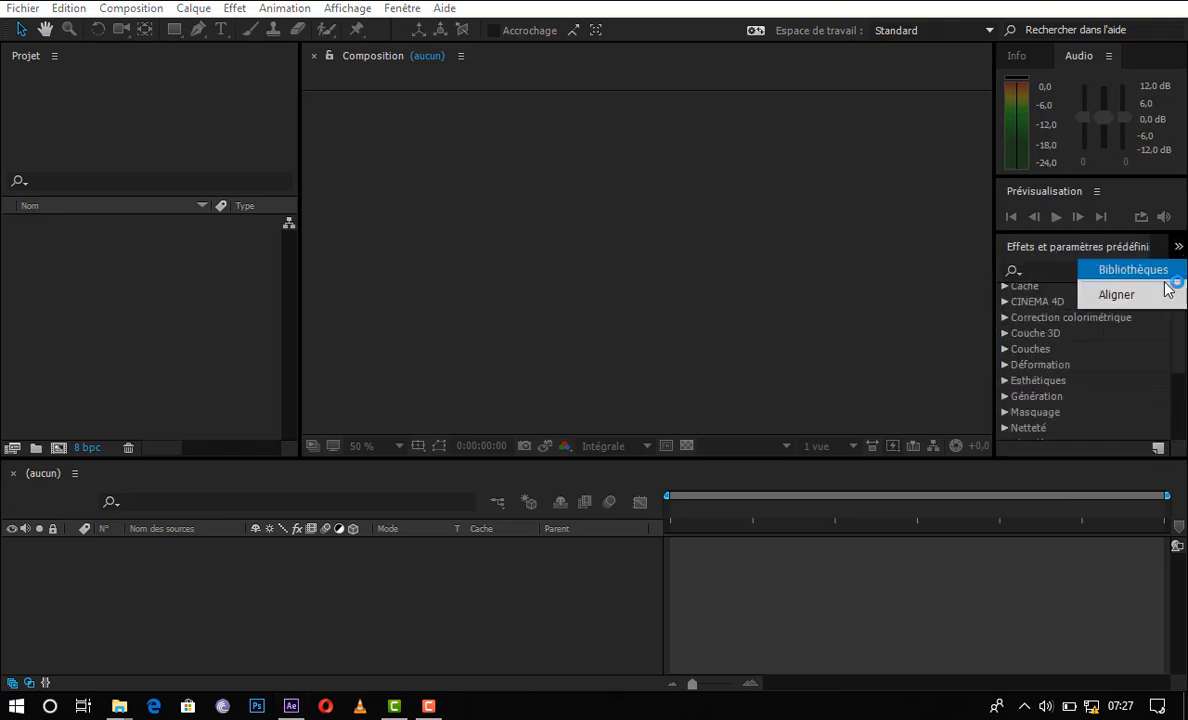
click(1163, 295)
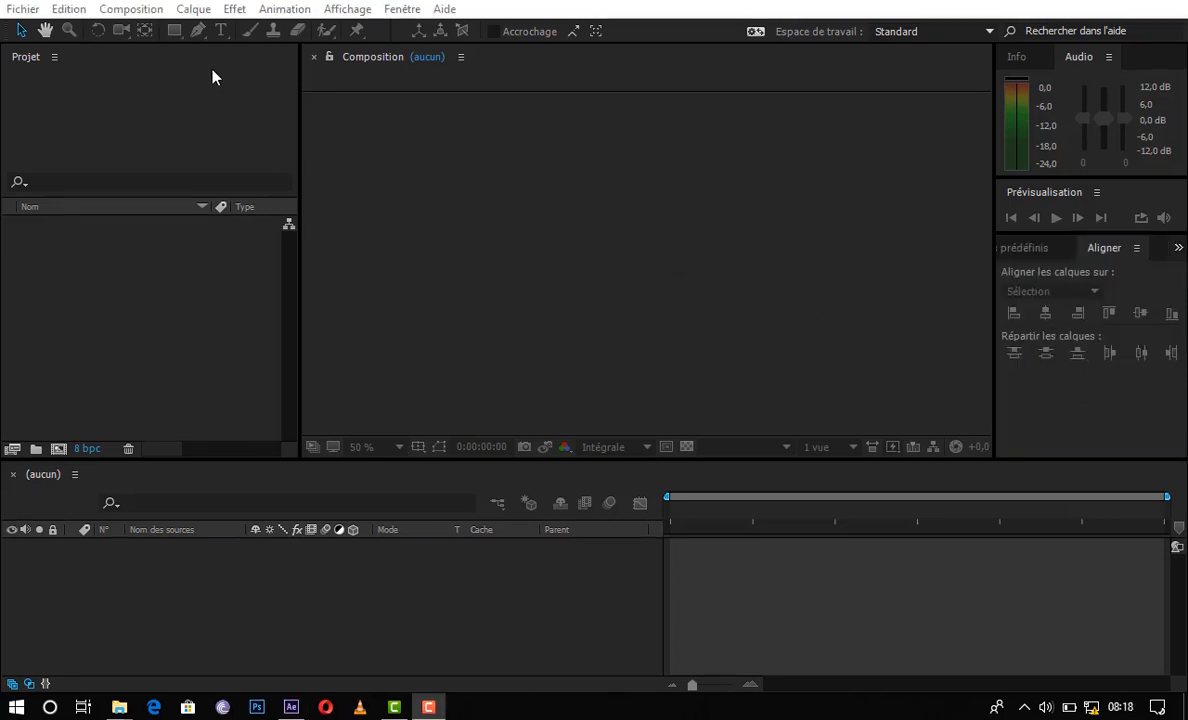
- Look through the available file, editing, composition, layer, effect, animation and window commands, including the recently opened projects
click(203, 121)
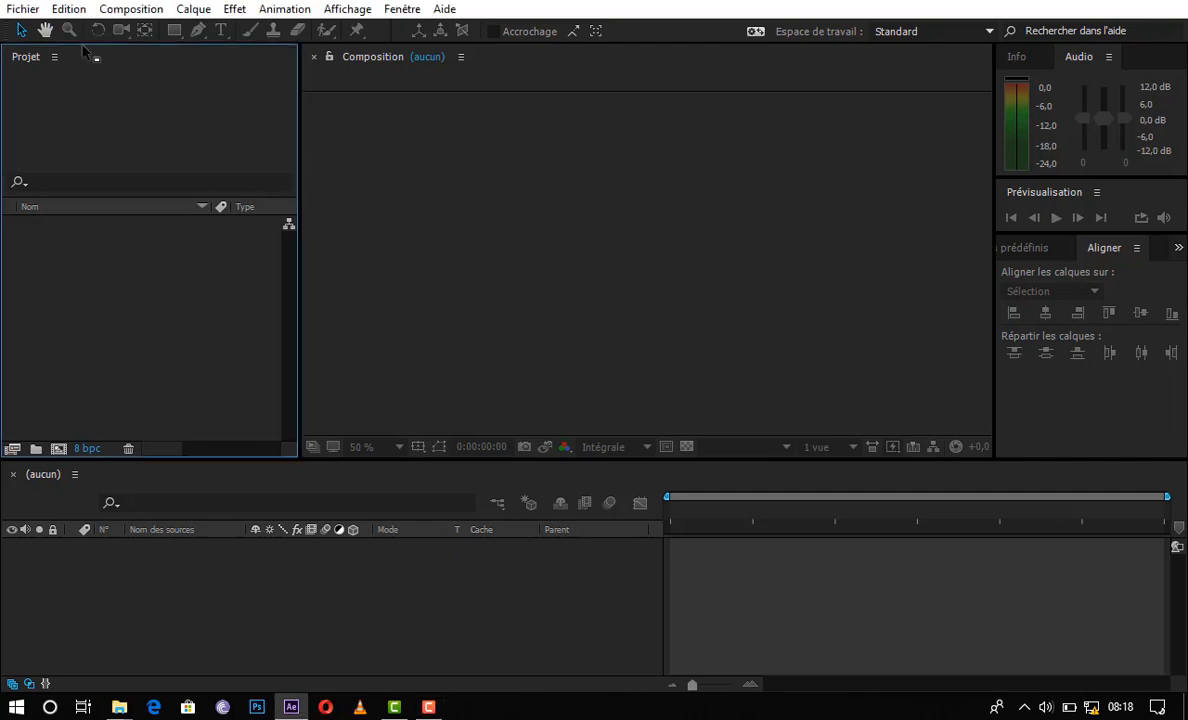
click(36, 9)
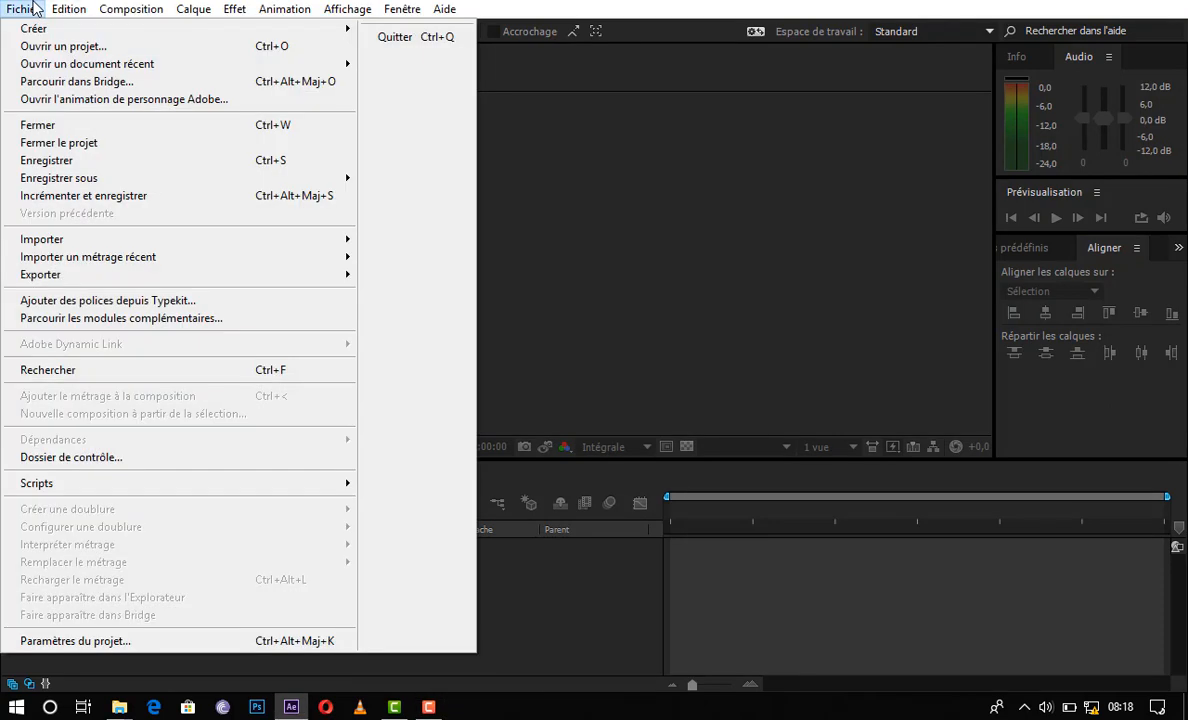
click(44, 34)
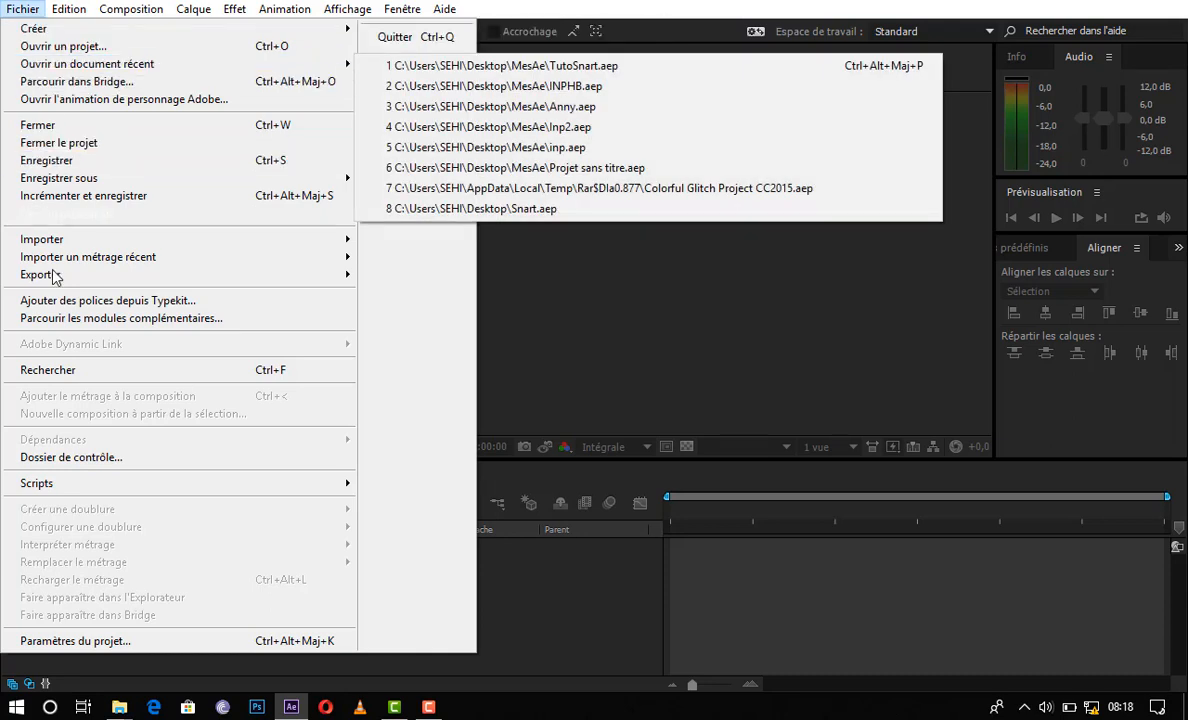
click(110, 279)
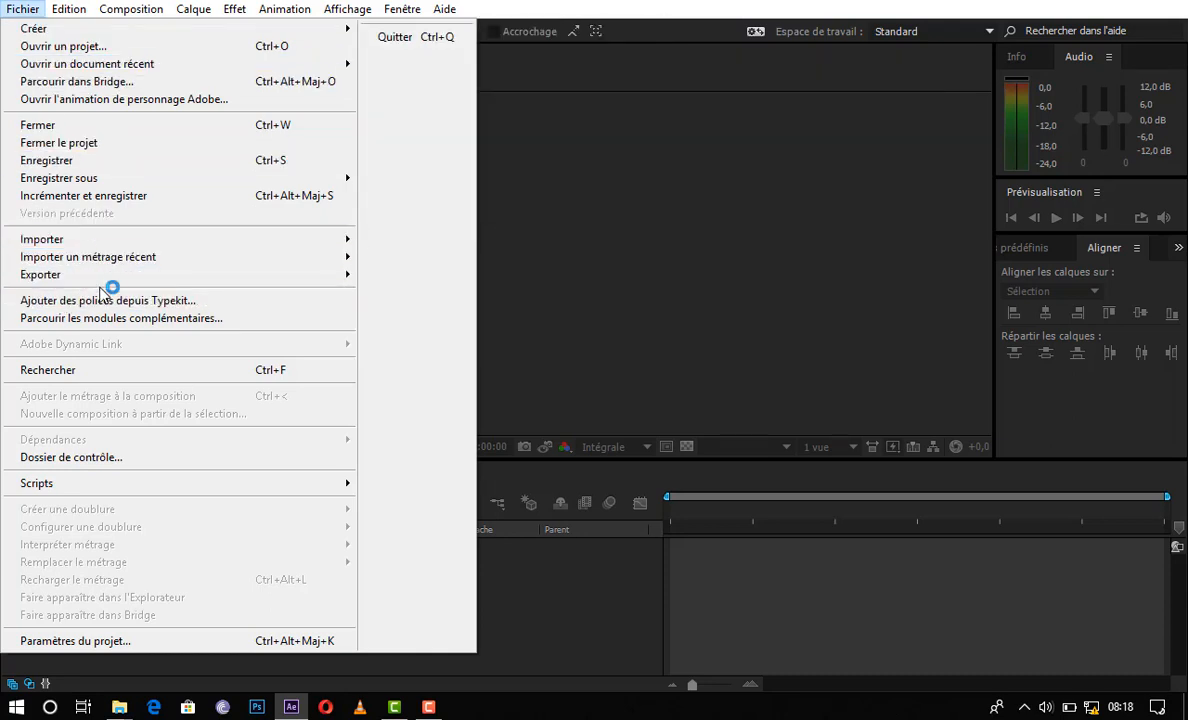
mouse_move(74, 8)
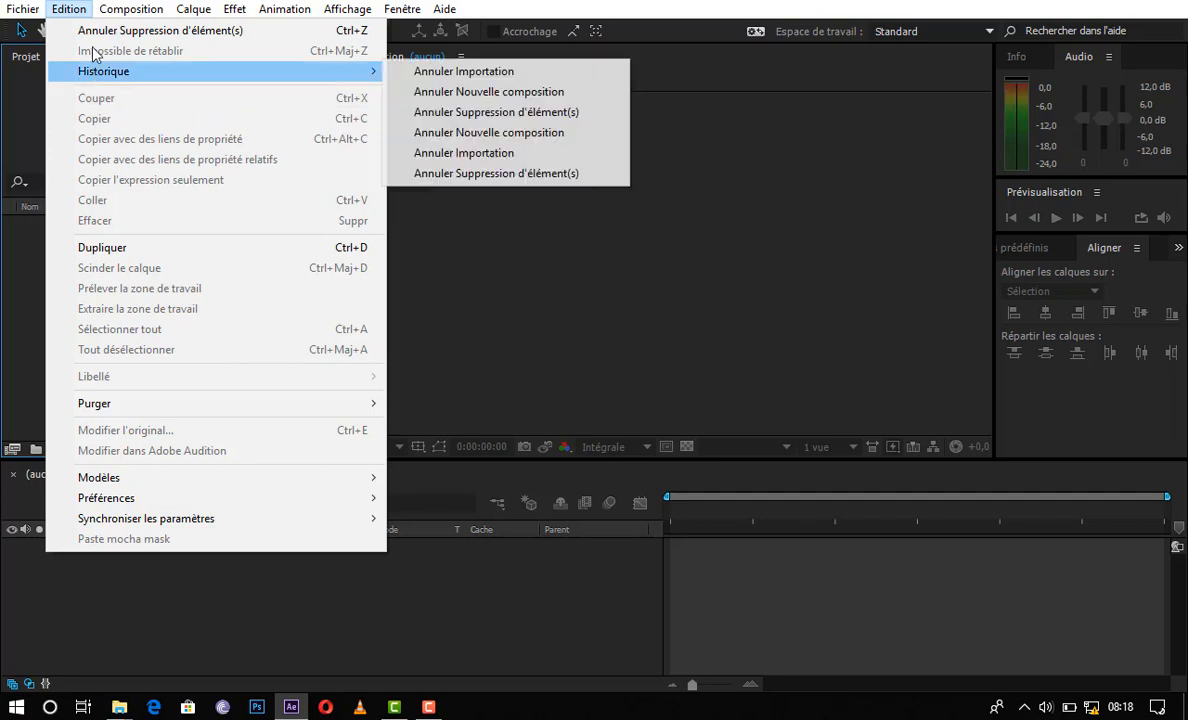
mouse_move(110, 8)
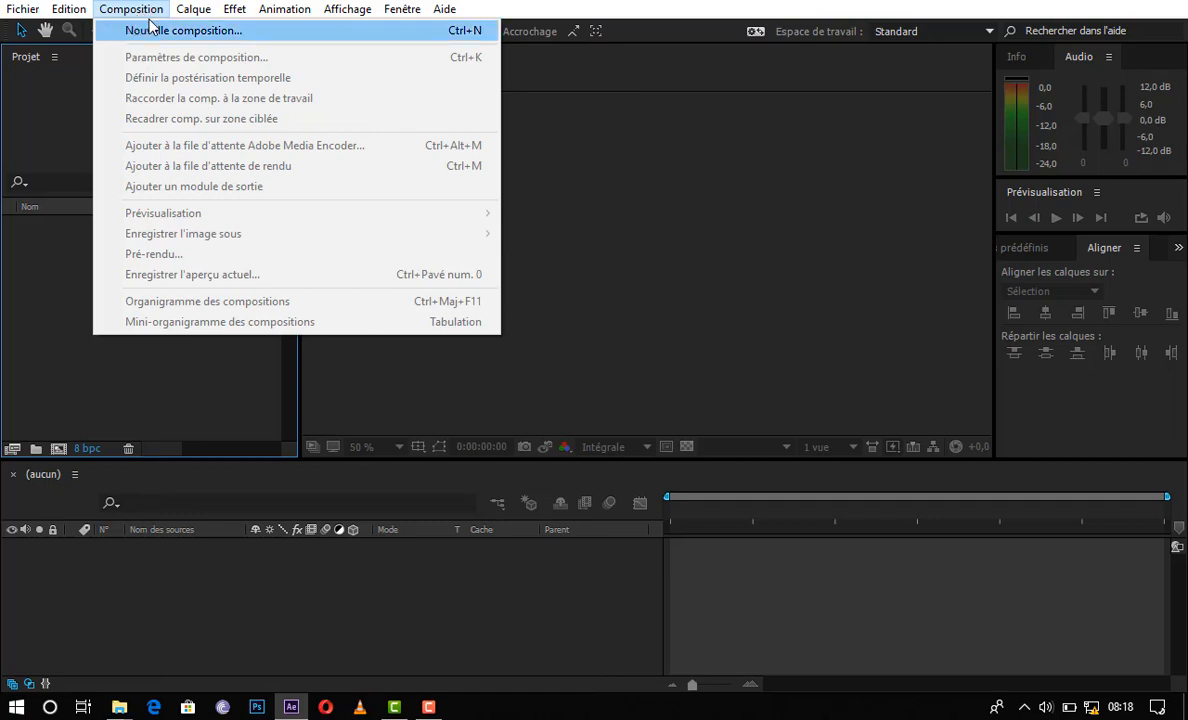
mouse_move(196, 12)
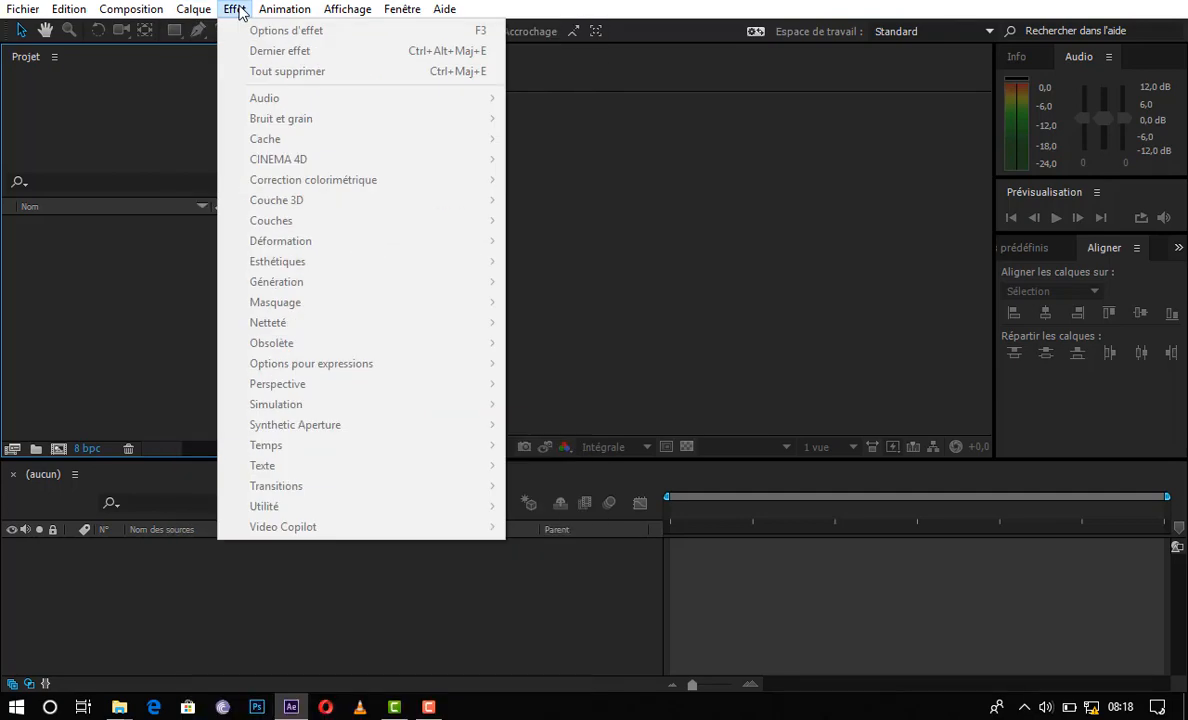
mouse_move(268, 12)
mouse_move(396, 20)
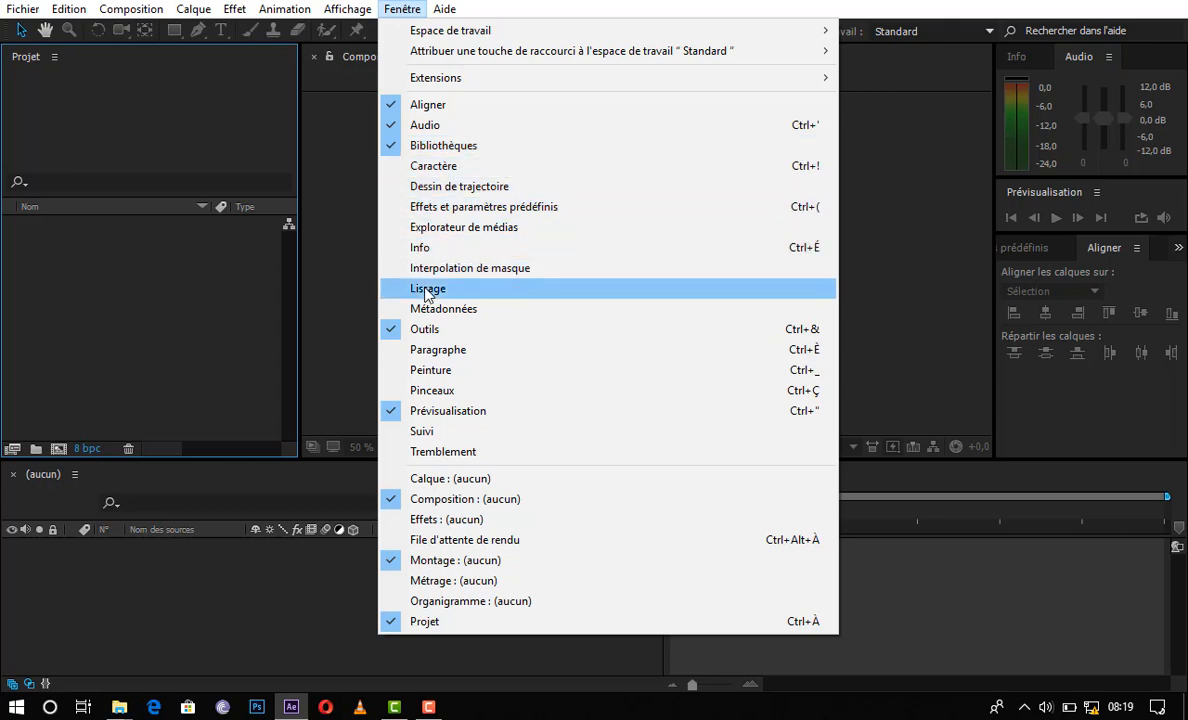
- Hide the Align panel and check which panels remain available in its panel group
click(434, 250)
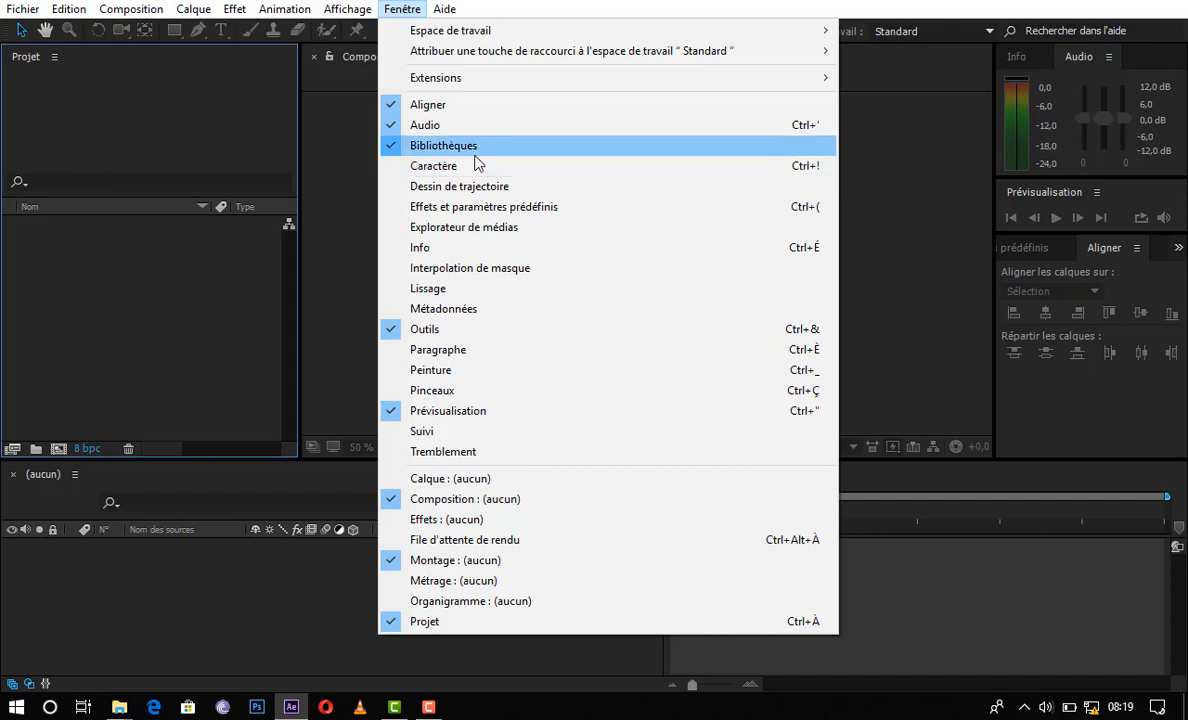
click(490, 249)
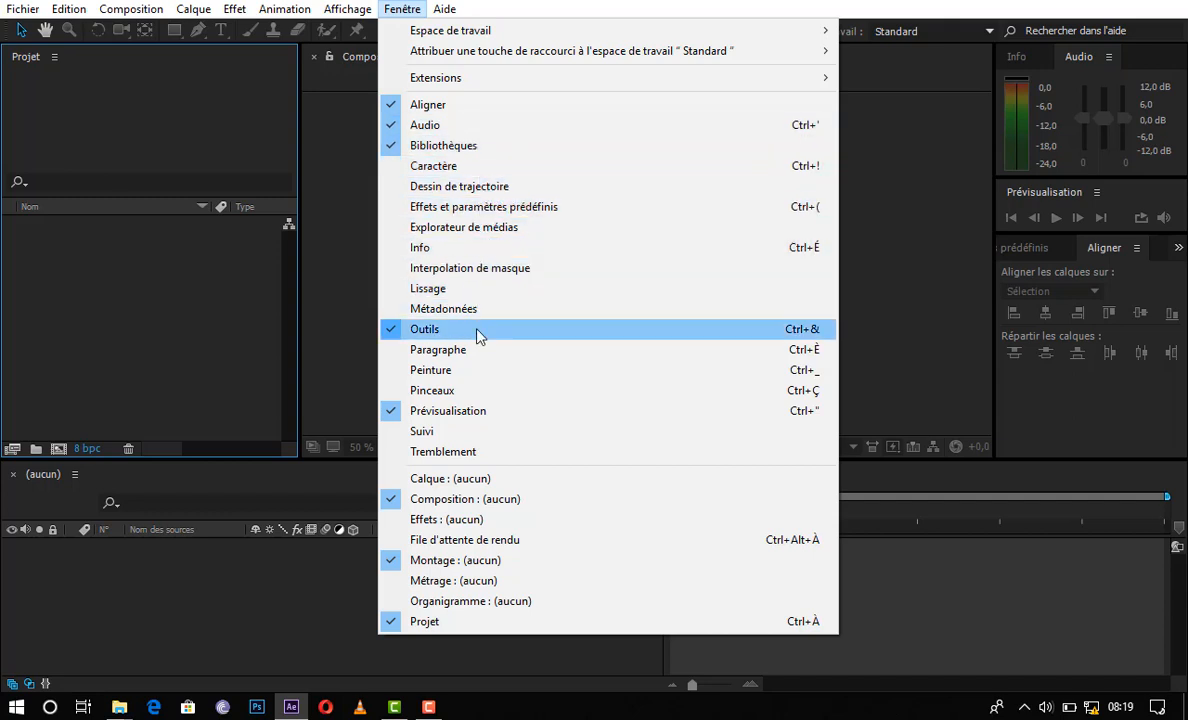
click(549, 106)
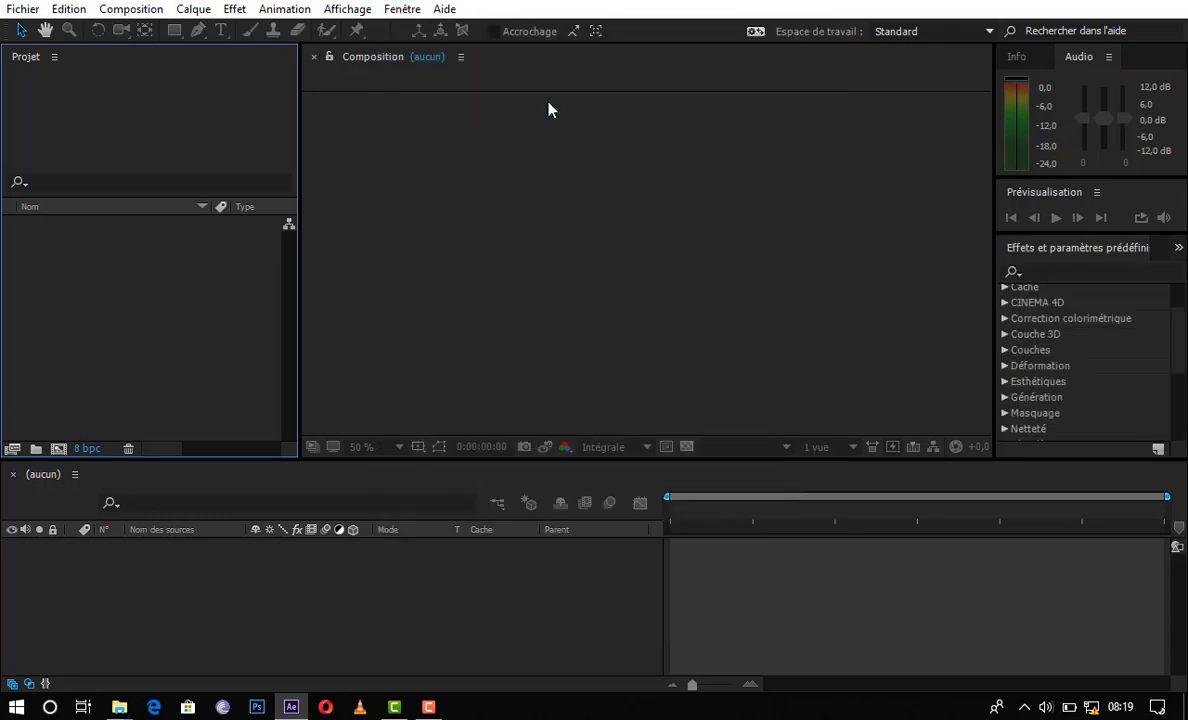
click(1180, 258)
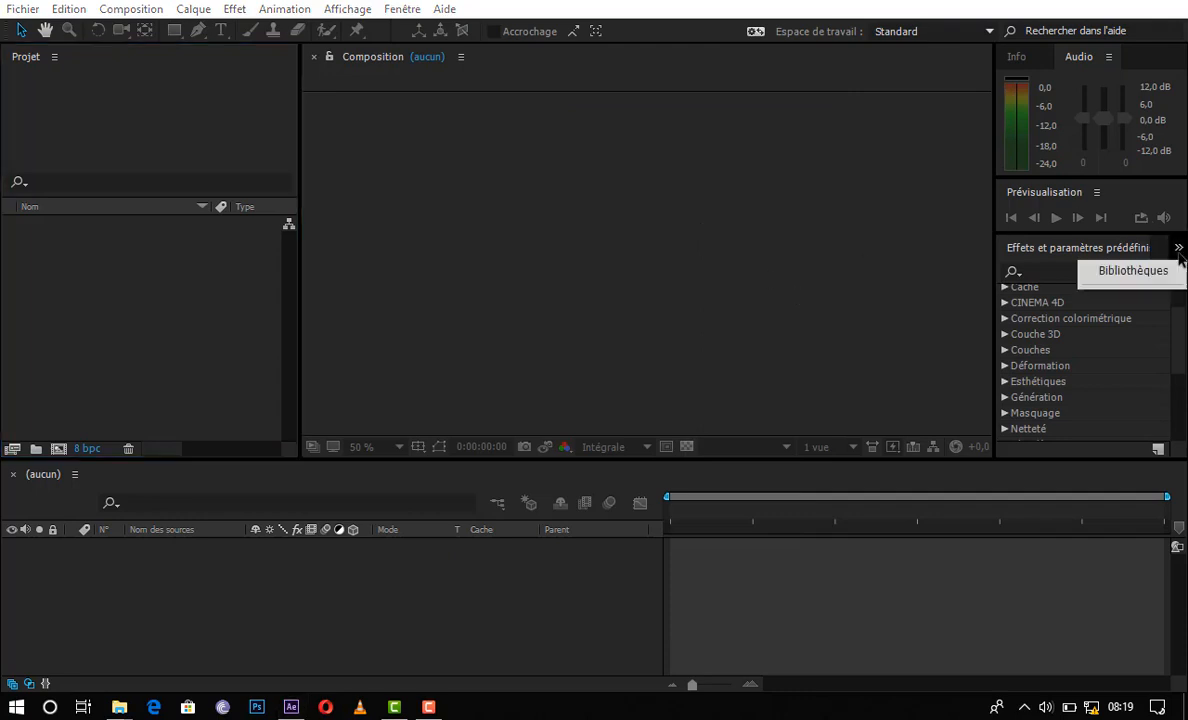
click(1060, 387)
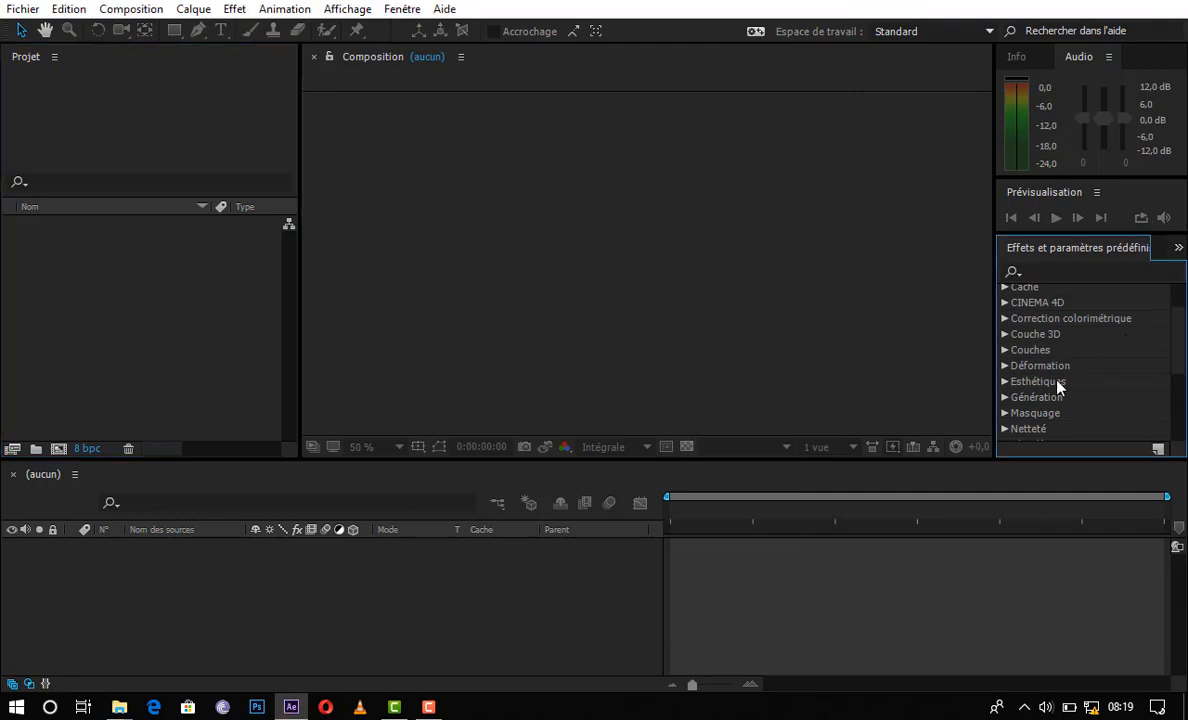
click(1178, 247)
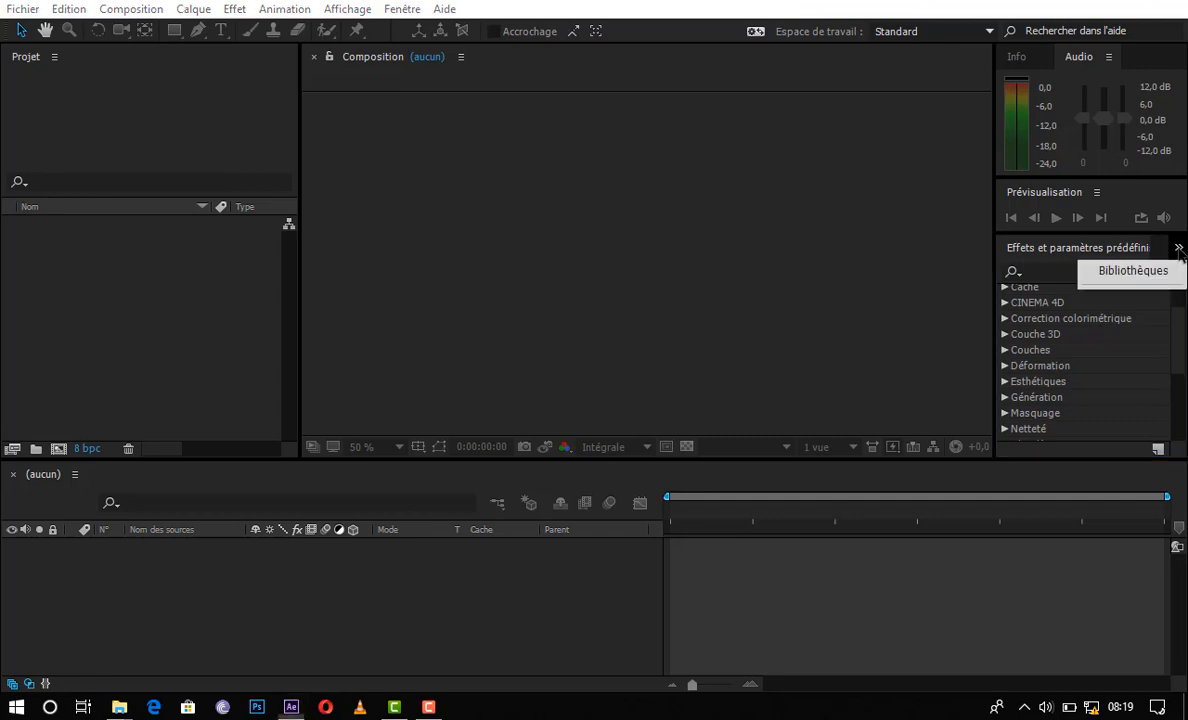
click(965, 355)
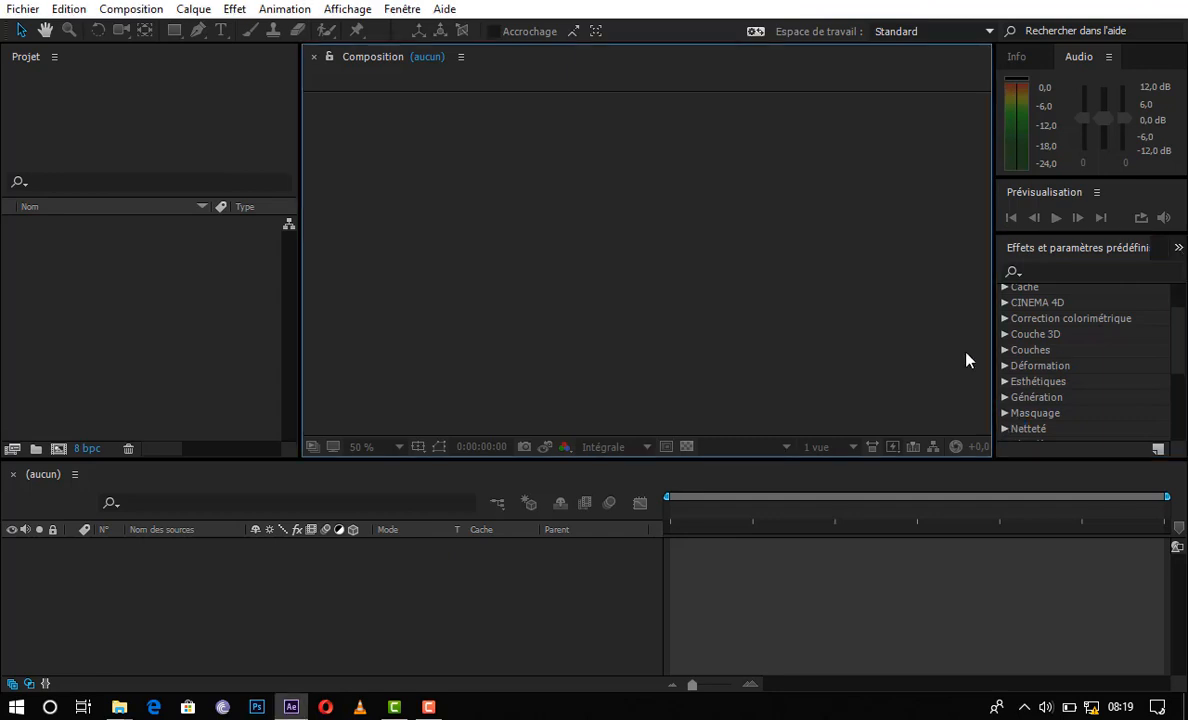
- Display the hidden Align panel in the workspace again
click(395, 9)
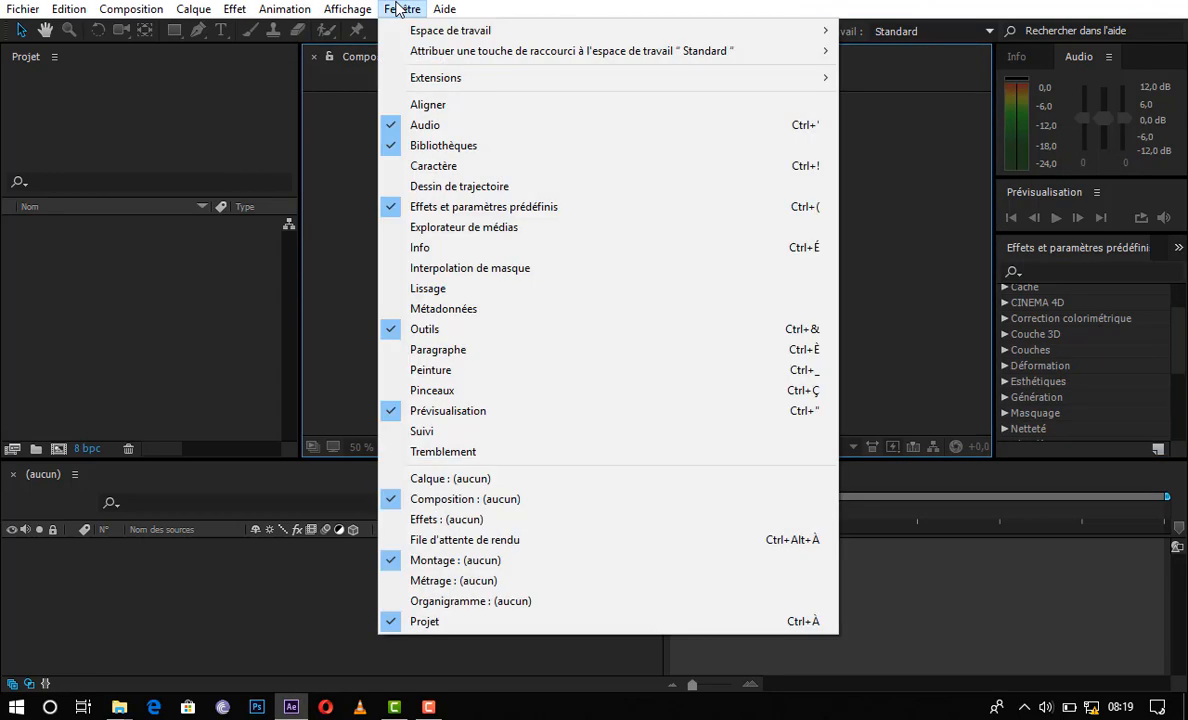
click(467, 105)
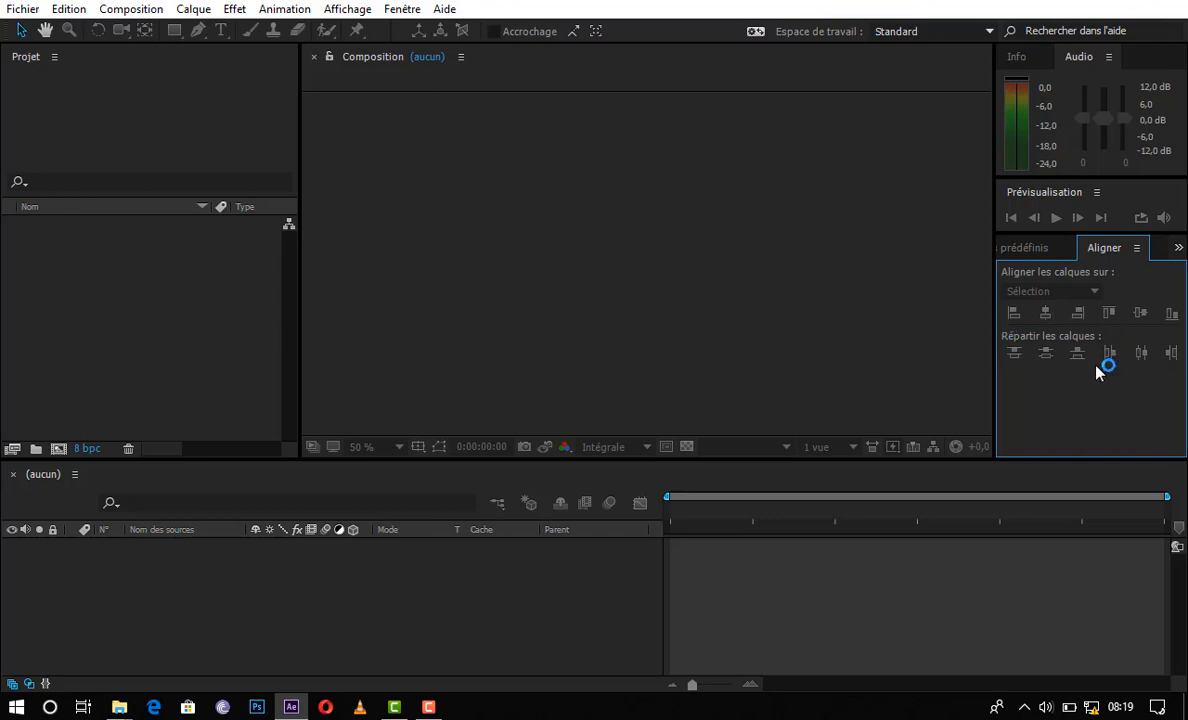
click(133, 370)
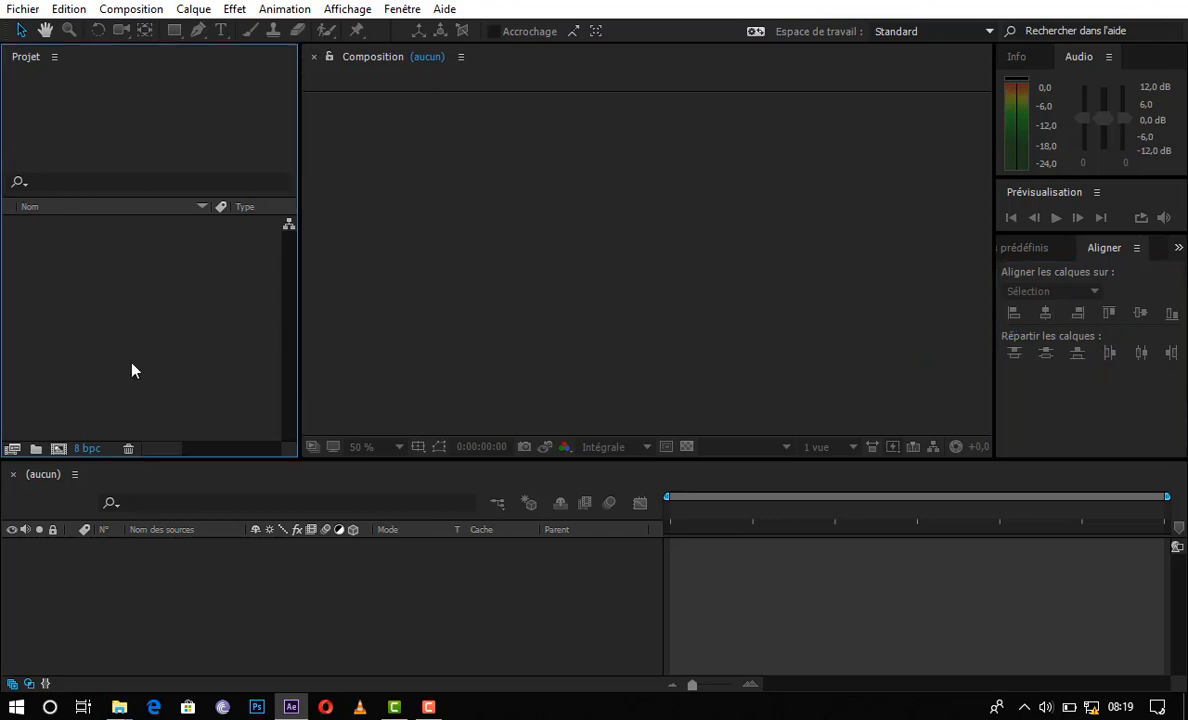
- Start a new composition and name it Eclat
click(22, 9)
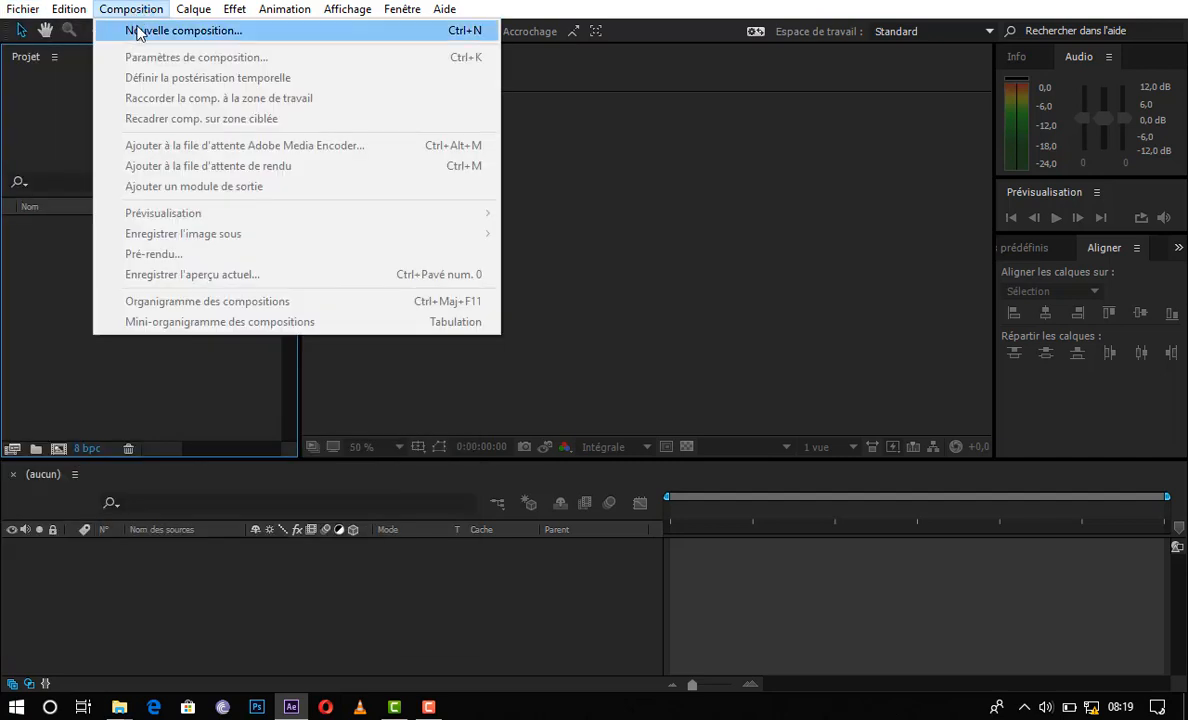
click(131, 30)
text(Eclat)
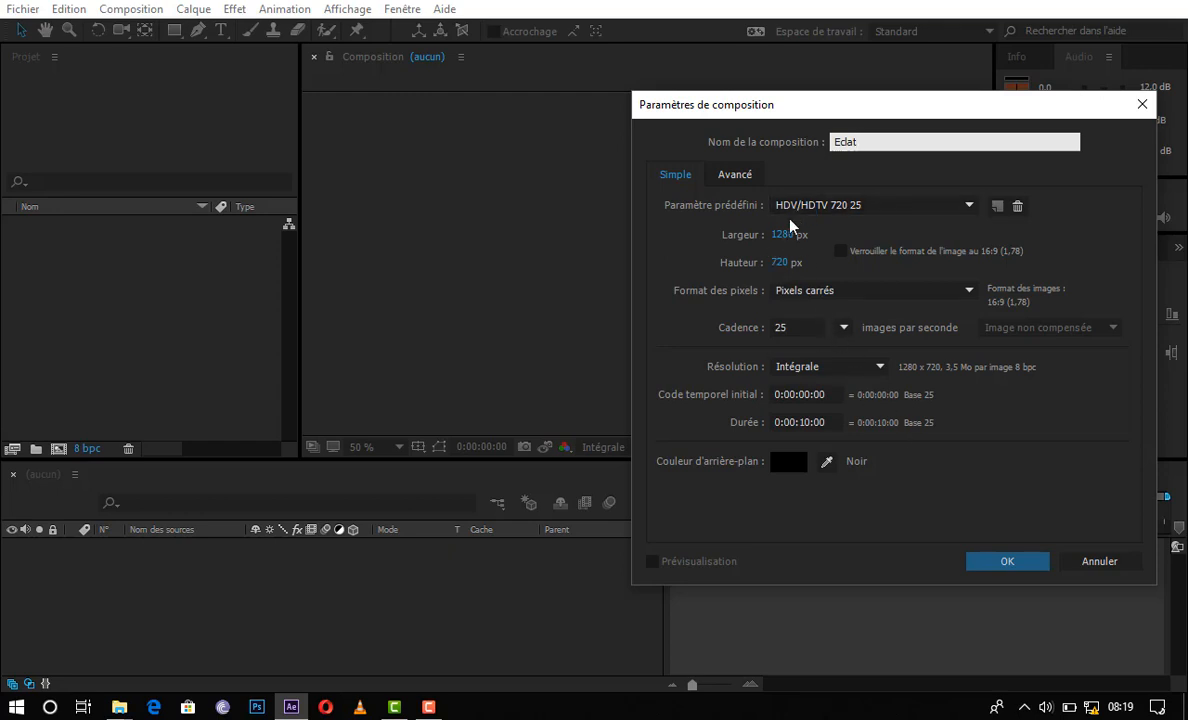
- Set the composition width to 1080 px and create the composition
click(783, 235)
key(Left)
key(Left)
key(Left)
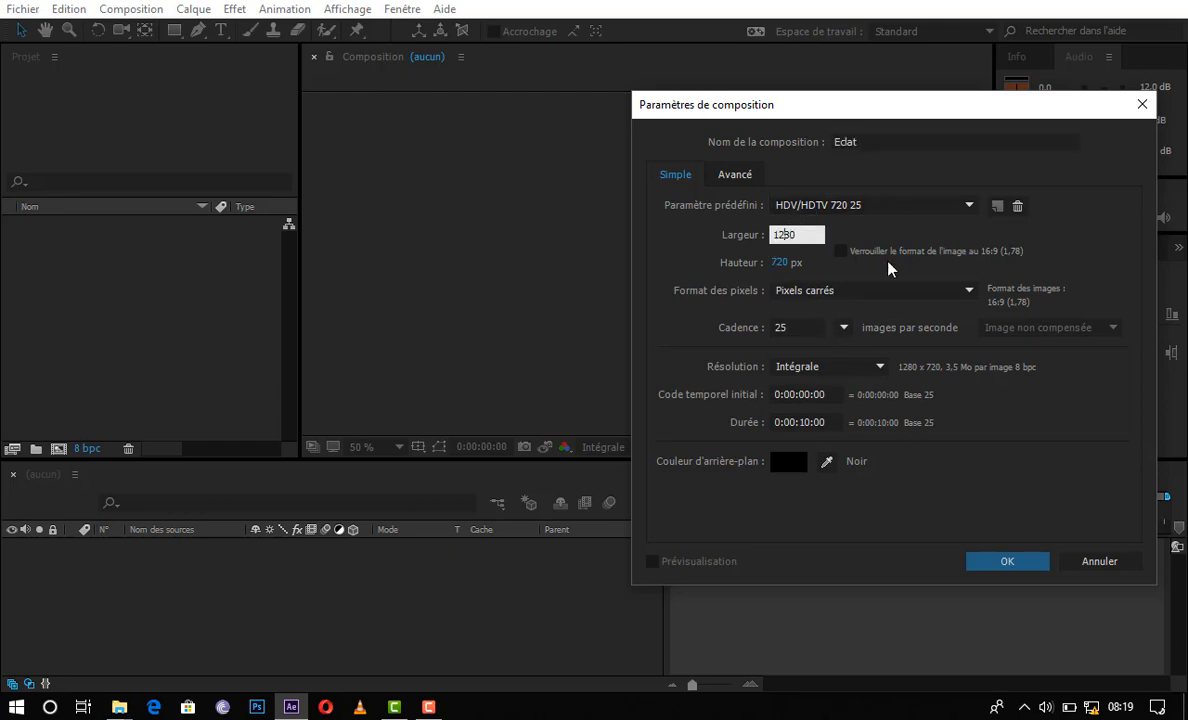
key(Right)
key(BackSpace)
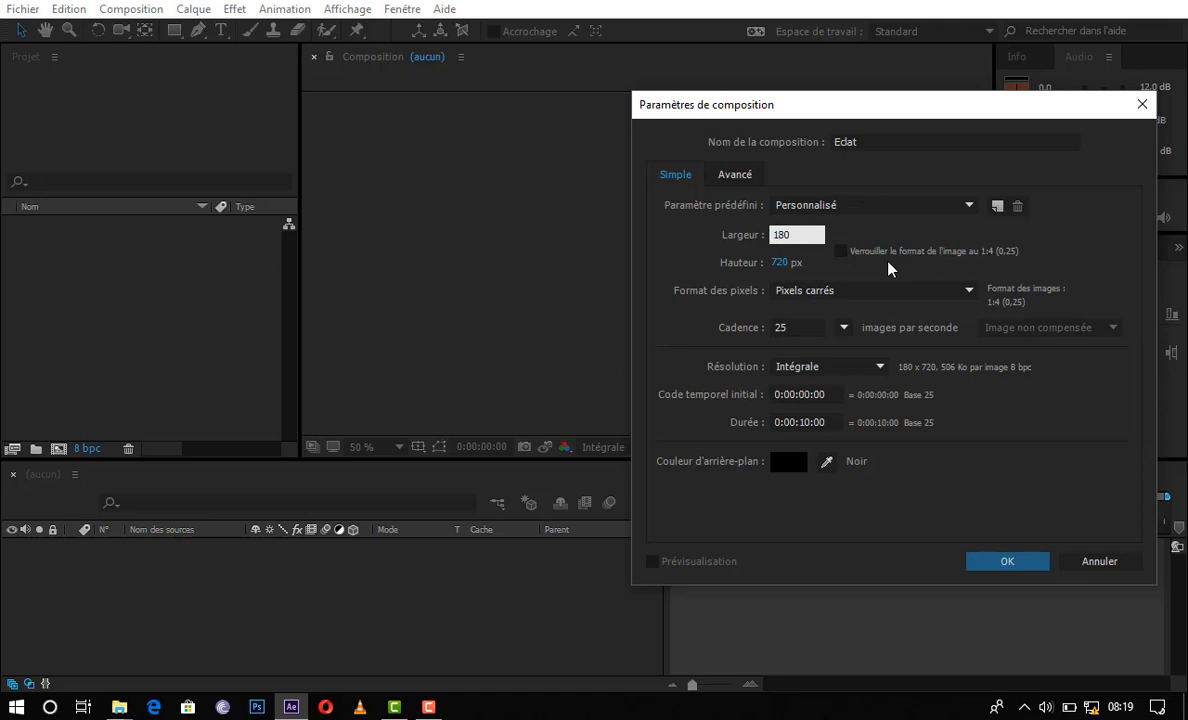
text(0)
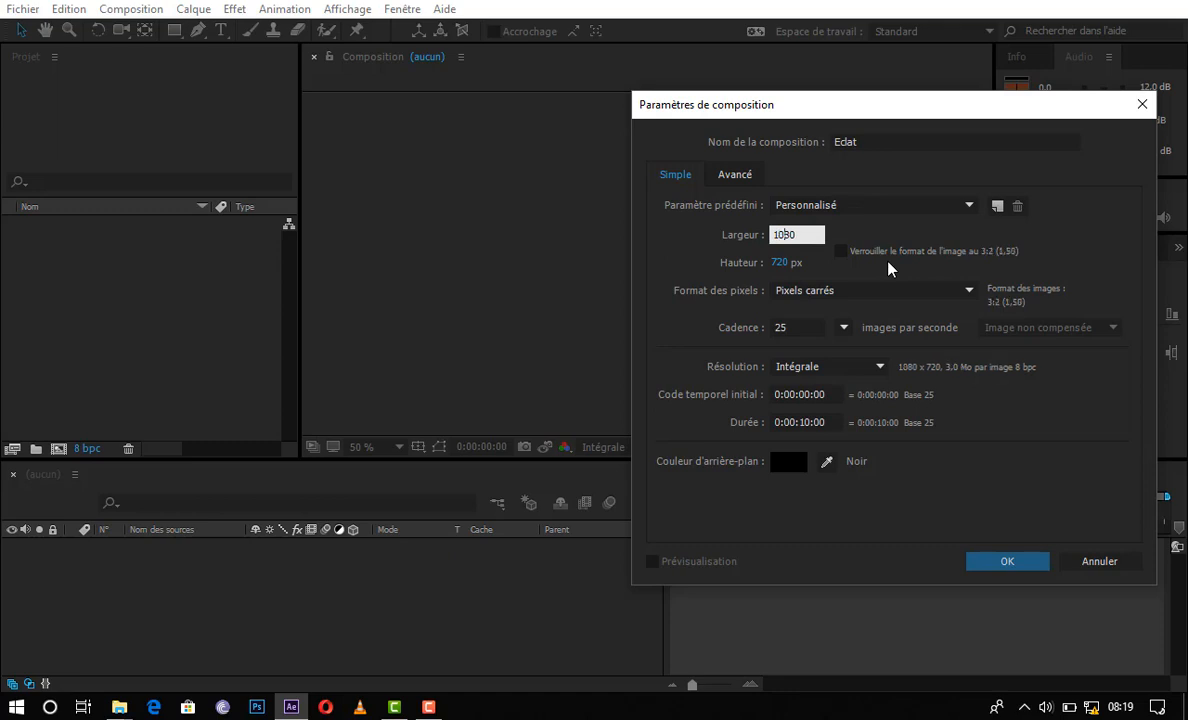
click(1007, 563)
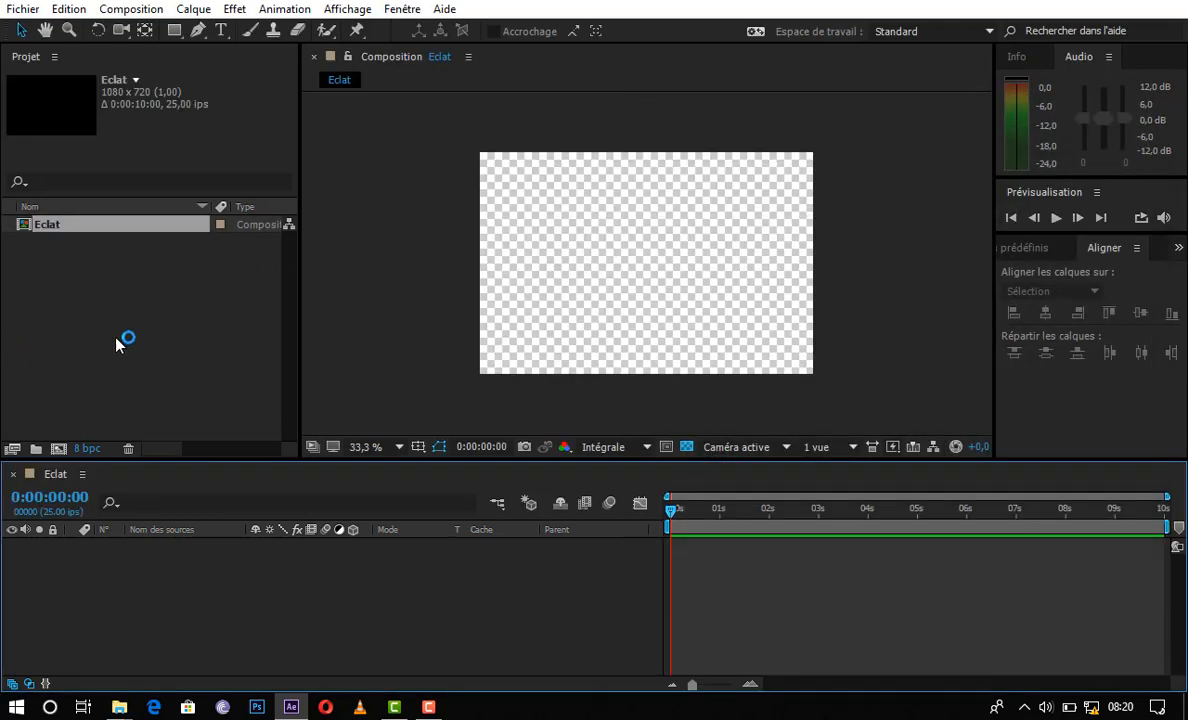
- Import LOGO-SNART-OK-VALIDE.png and IMG-20180415-WA0015.jpg from the Tutos Files folder into the project
click(131, 295)
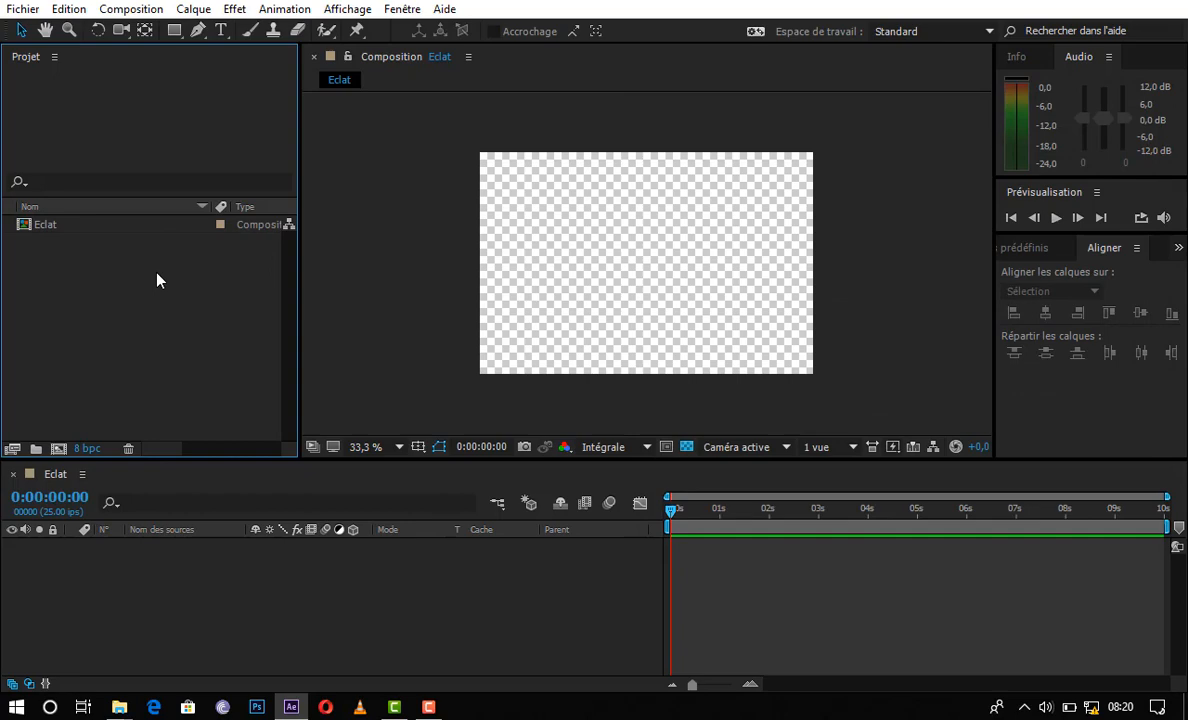
click(24, 9)
mouse_move(300, 239)
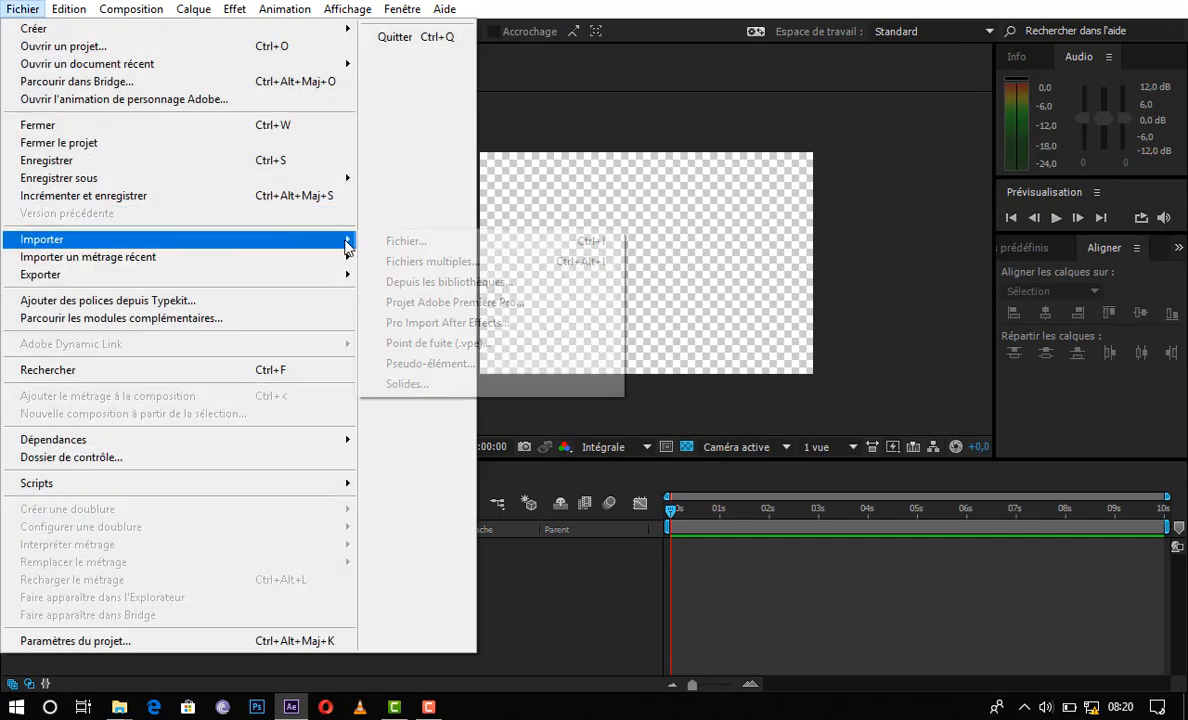
click(418, 243)
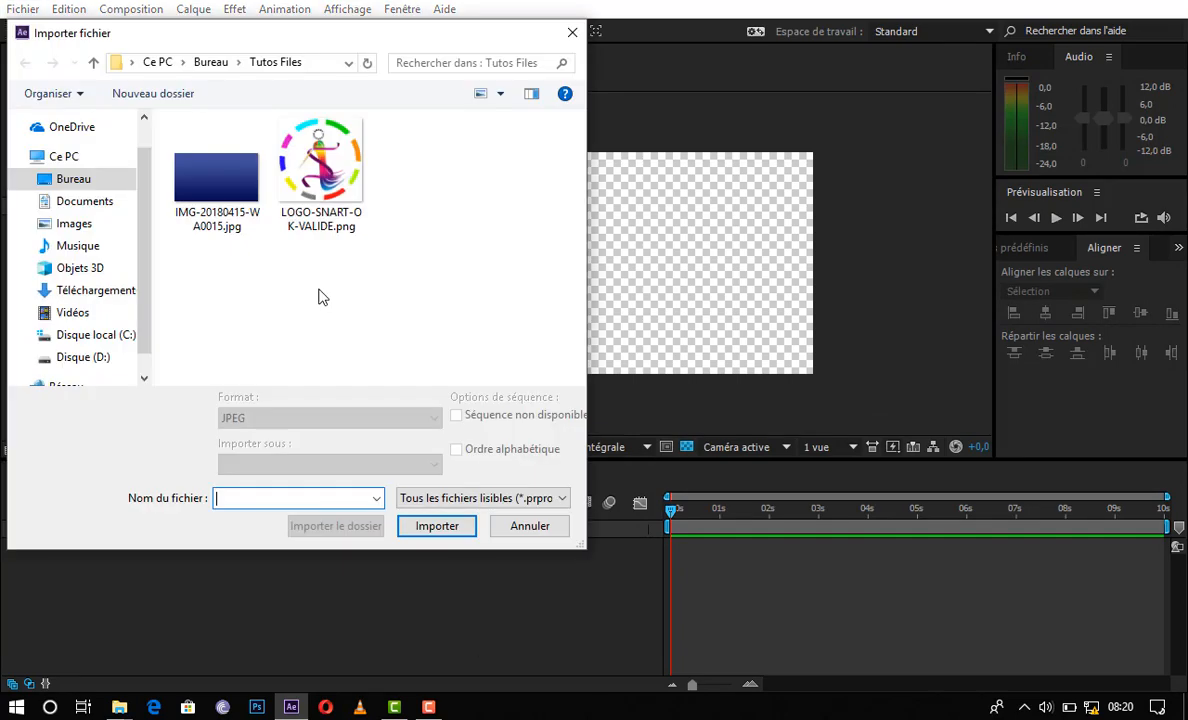
click(318, 165)
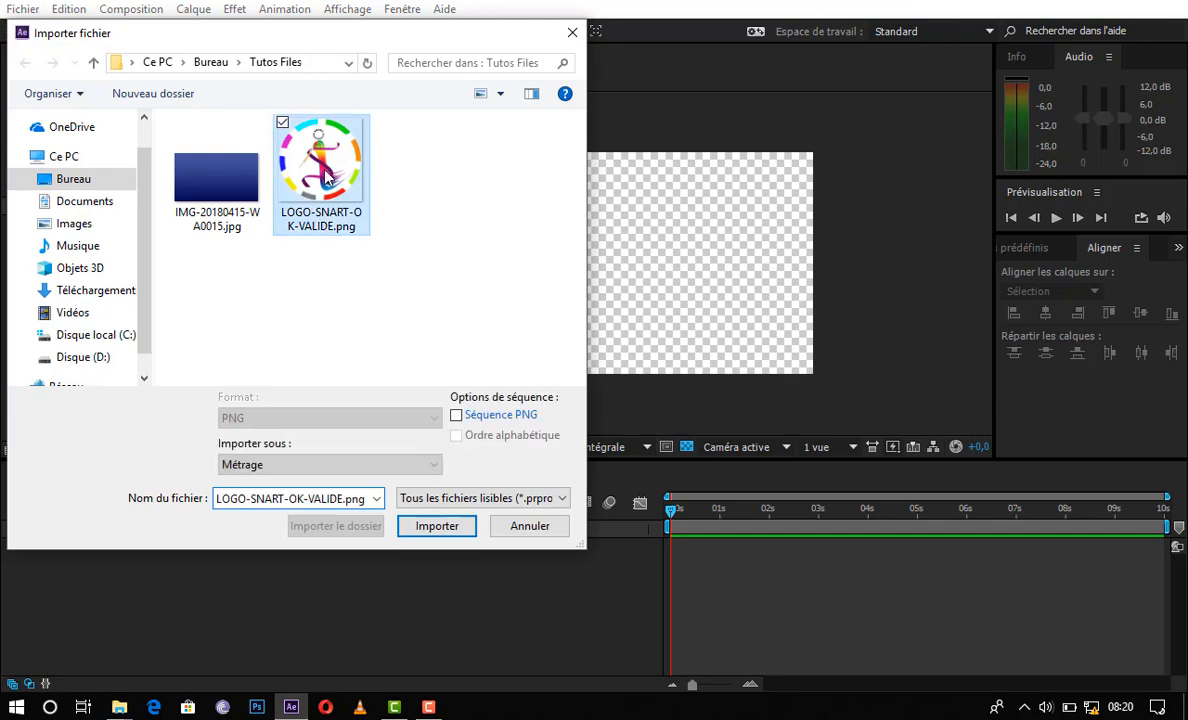
click(179, 123)
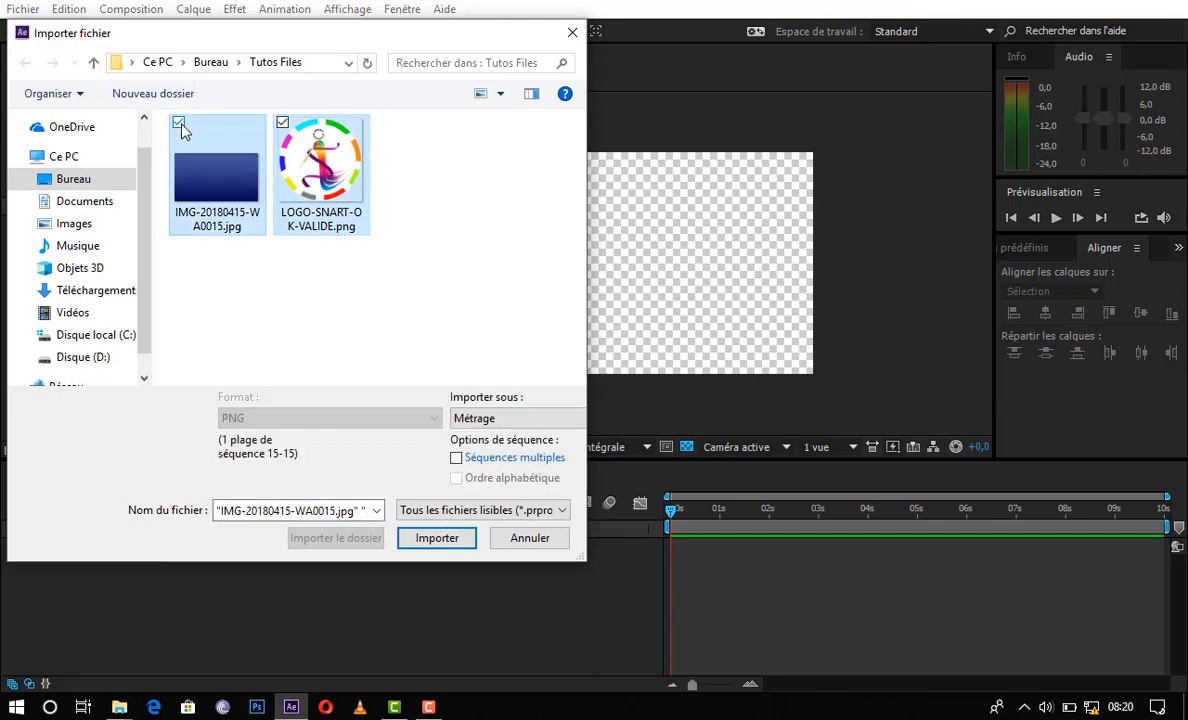
click(450, 542)
click(135, 360)
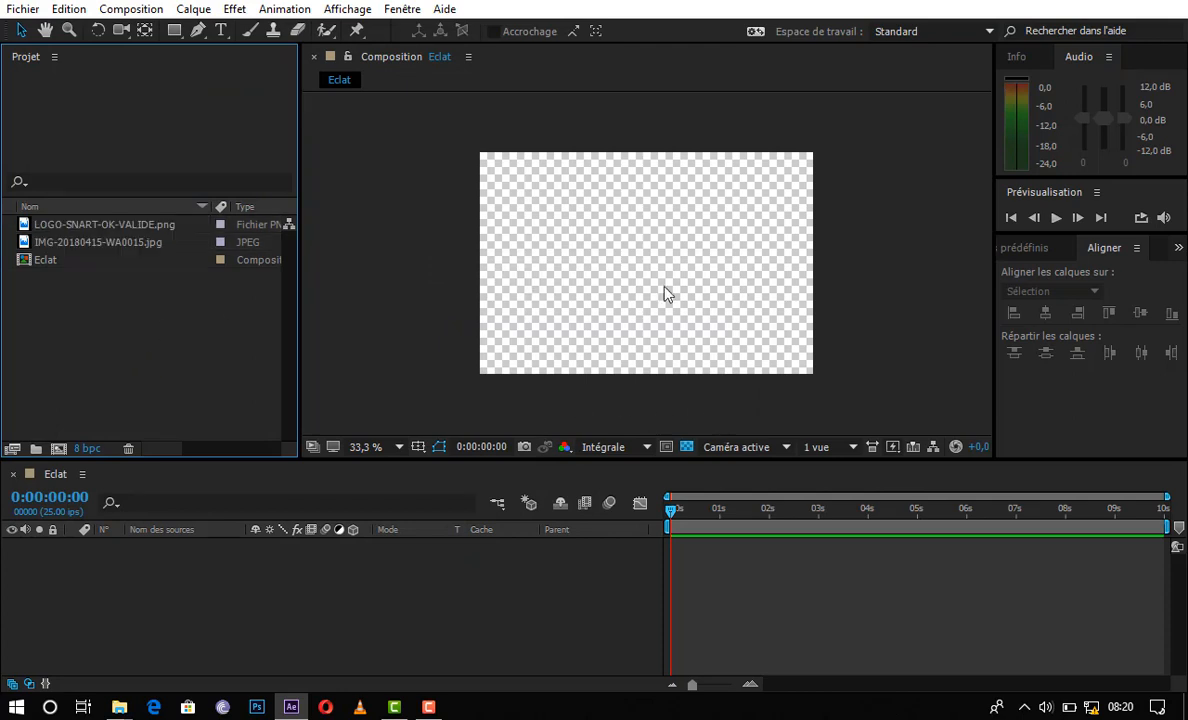
- Turn off the transparency grid in the composition preview so its black background is displayed
scroll(776, 284, down, 2)
scroll(774, 286, up, 1)
scroll(776, 284, up, 4)
scroll(776, 284, down, 2)
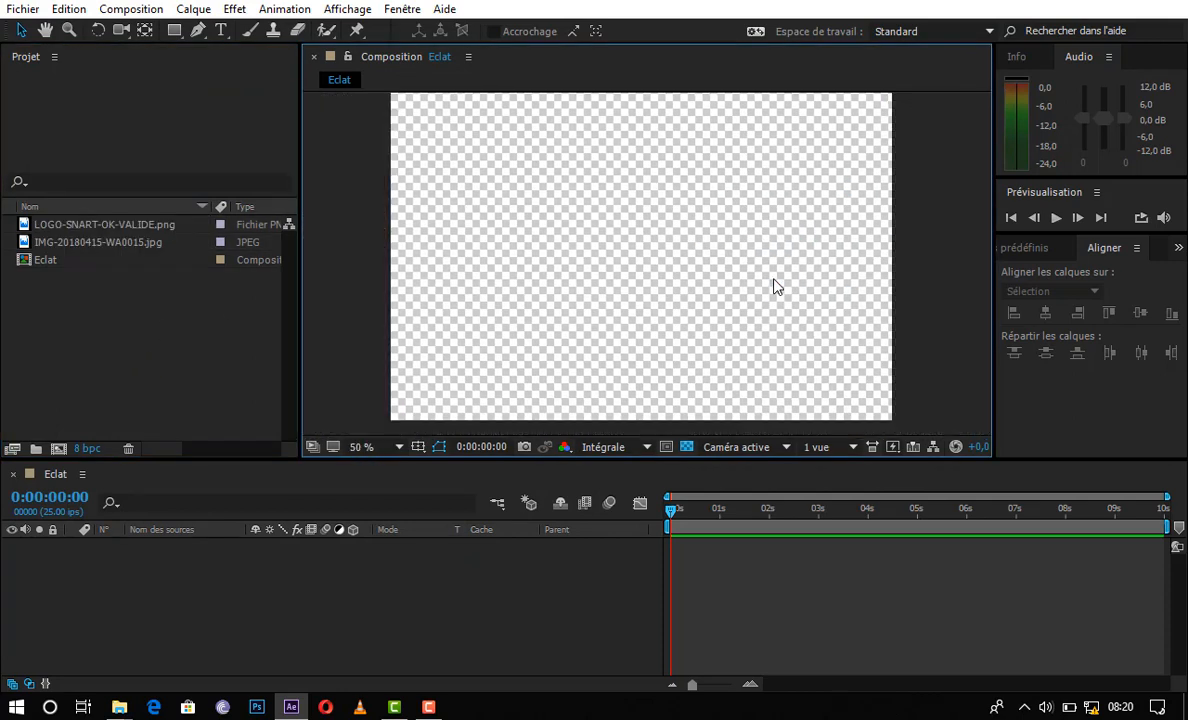
click(686, 449)
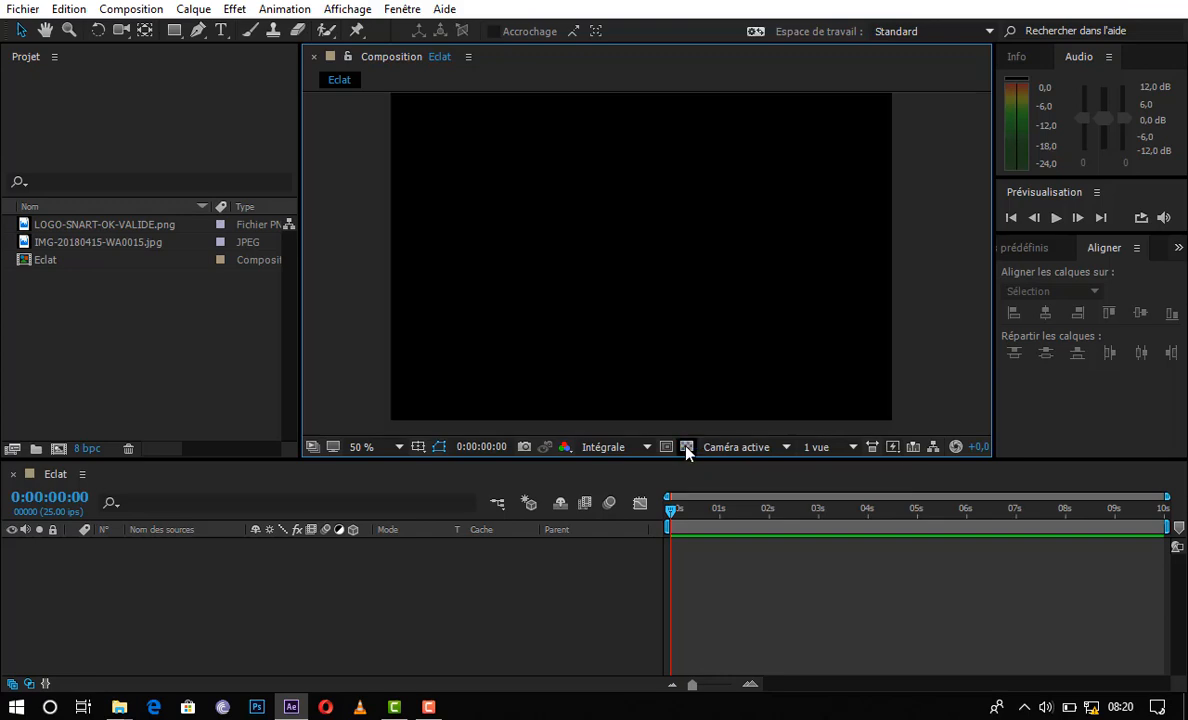
- Add the imported logo and blue background image together as layers in the Eclat timeline
click(178, 290)
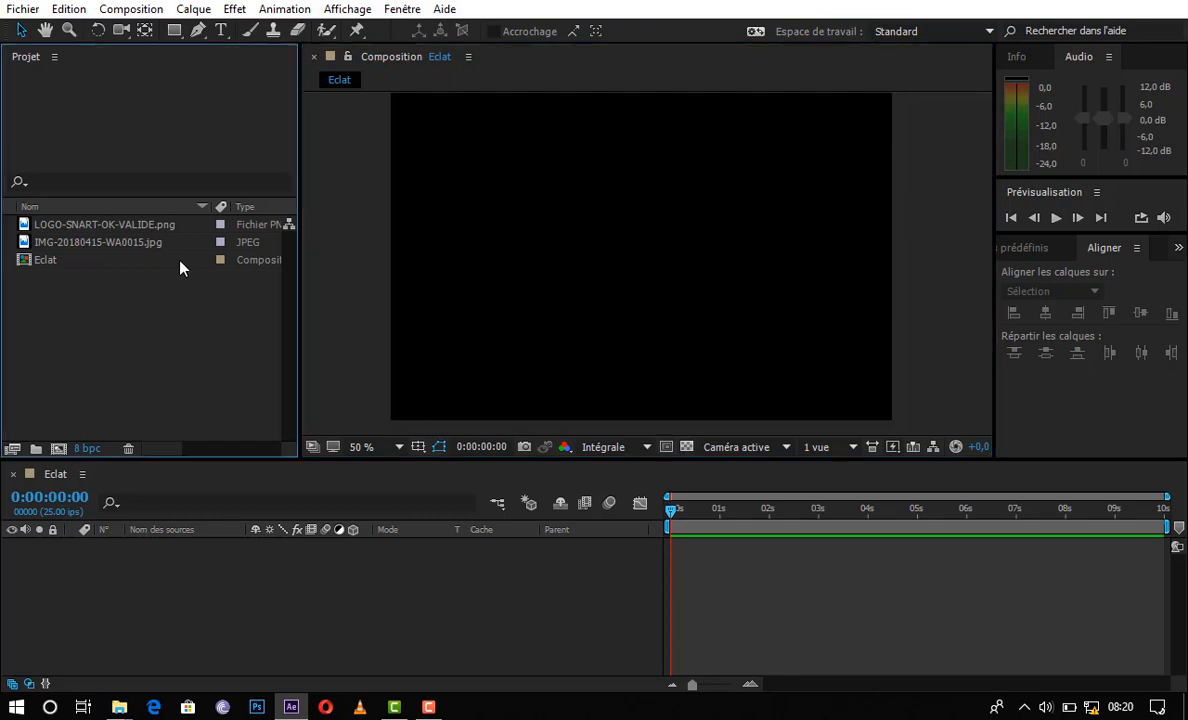
click(182, 250)
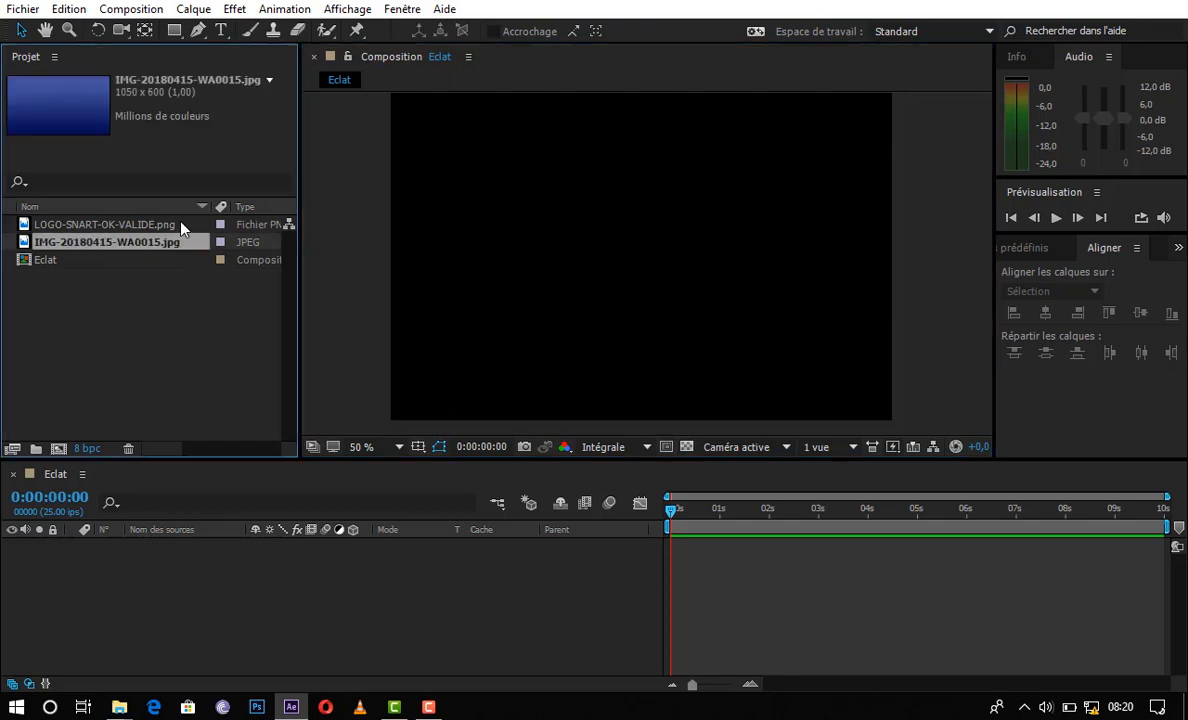
shift+click(182, 225)
drag(182, 227, 215, 597)
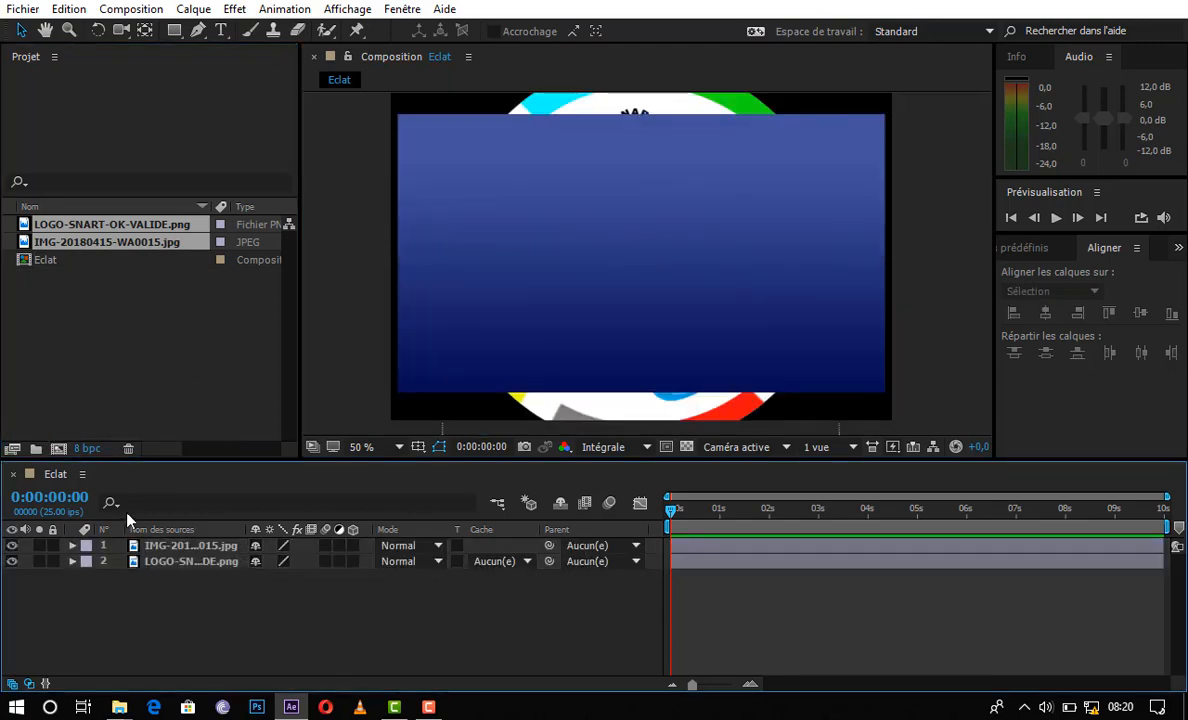
- Move the logo layer above the blue background image in the layer order
click(167, 564)
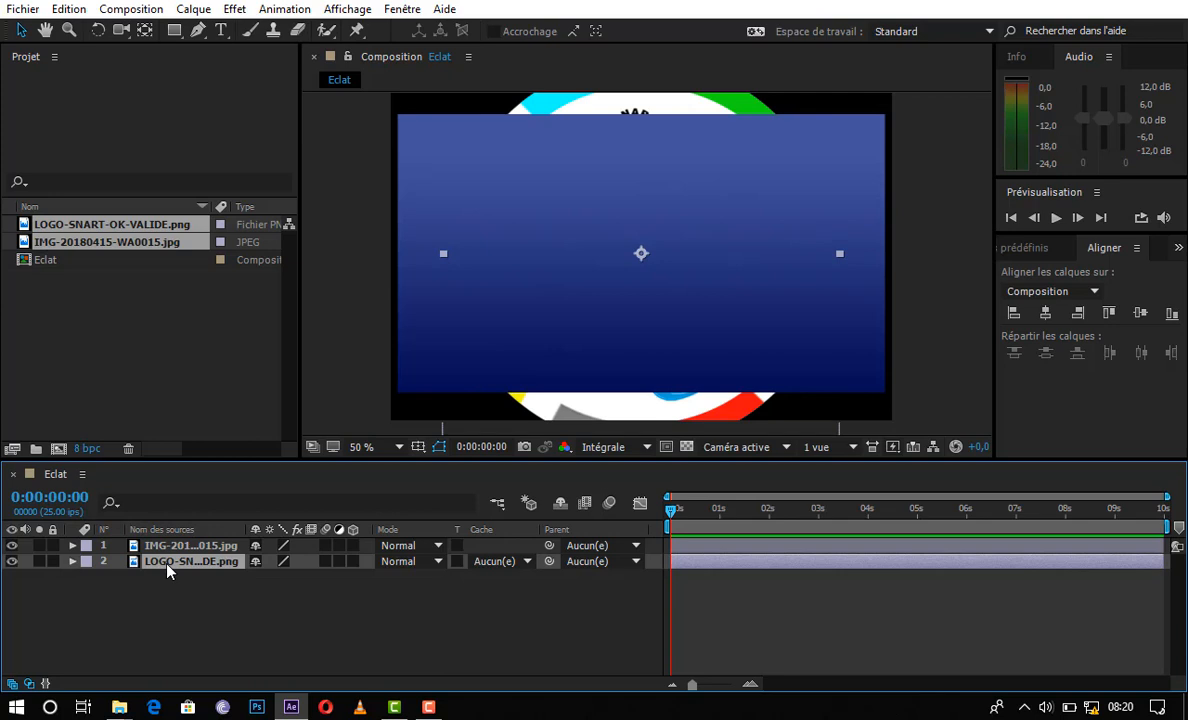
click(176, 549)
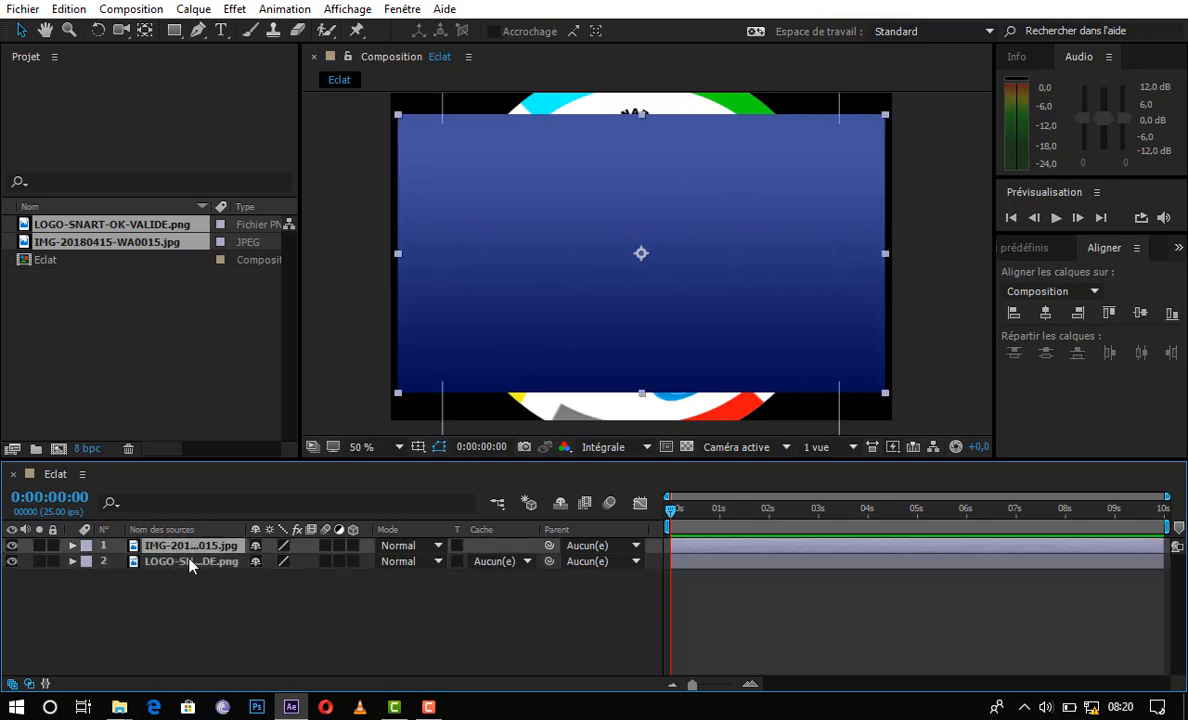
click(188, 563)
drag(190, 563, 191, 546)
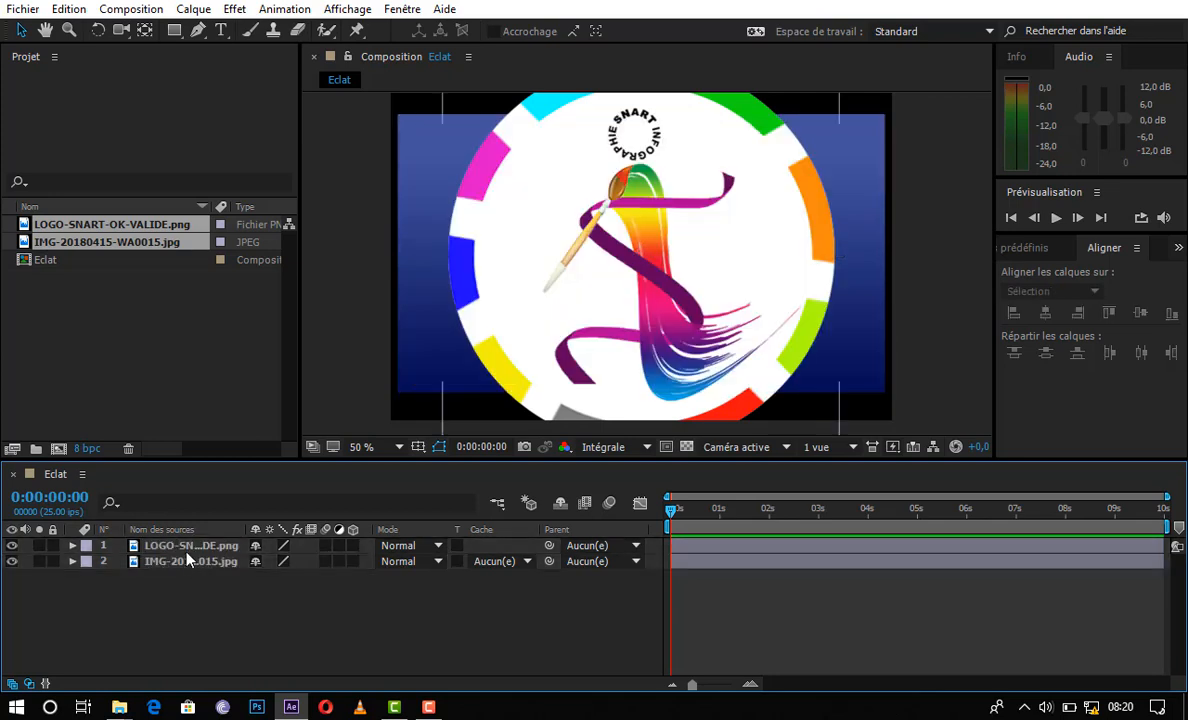
click(175, 562)
click(181, 547)
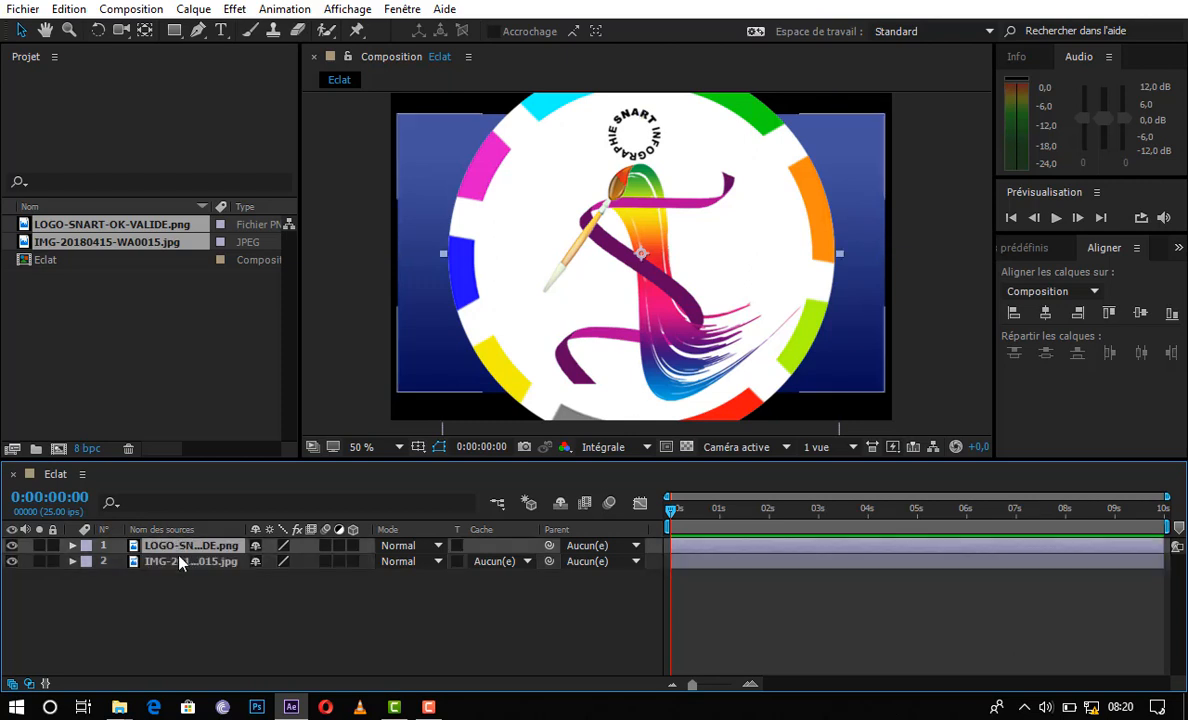
click(181, 561)
click(181, 547)
click(182, 560)
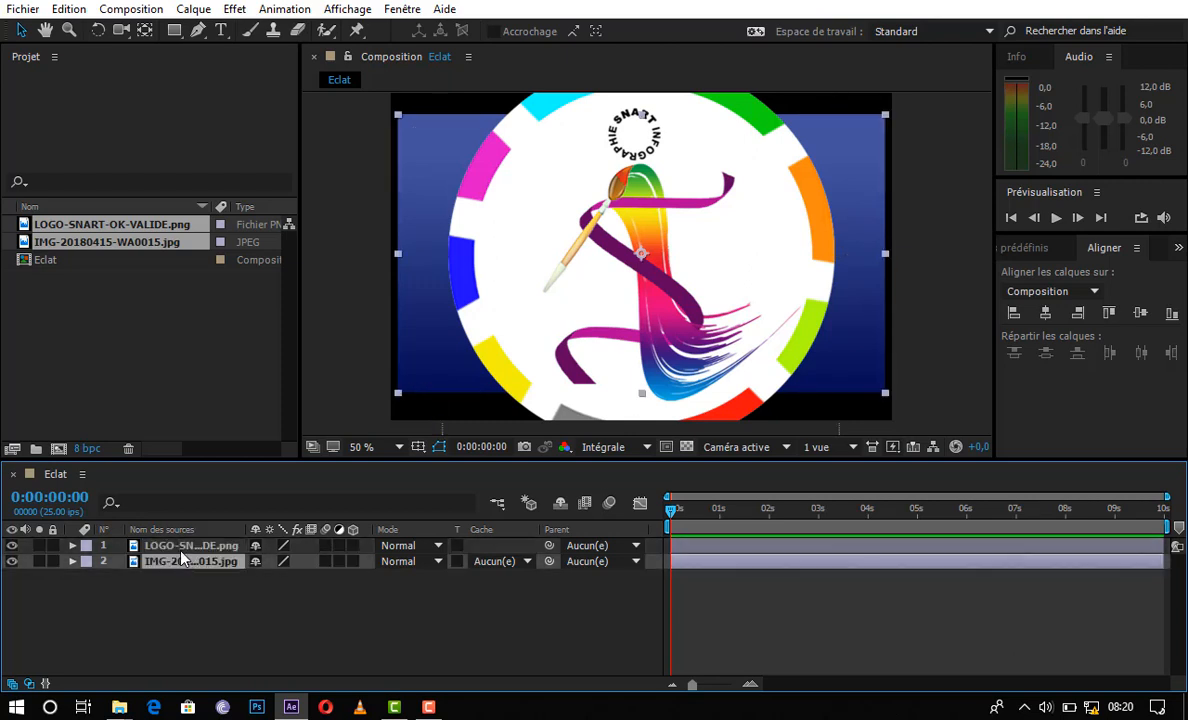
click(181, 547)
click(184, 594)
- Scale the blue background image layer to 122% so it fills the whole composition frame
click(190, 561)
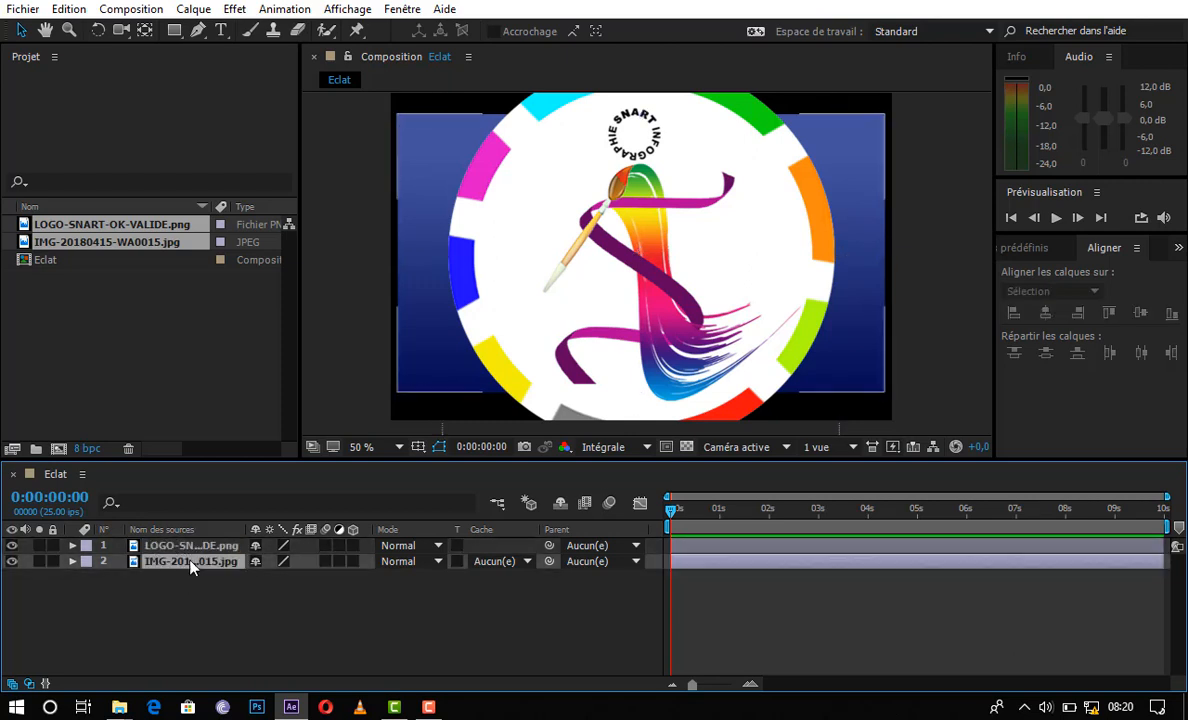
click(72, 561)
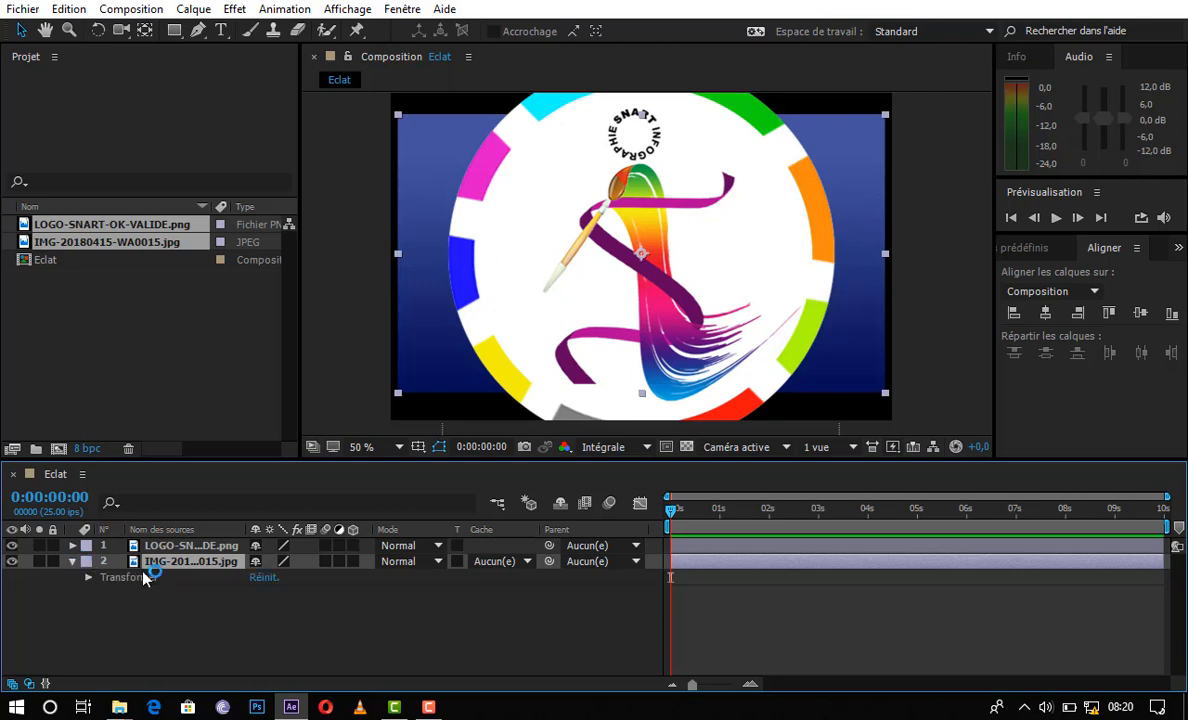
click(88, 577)
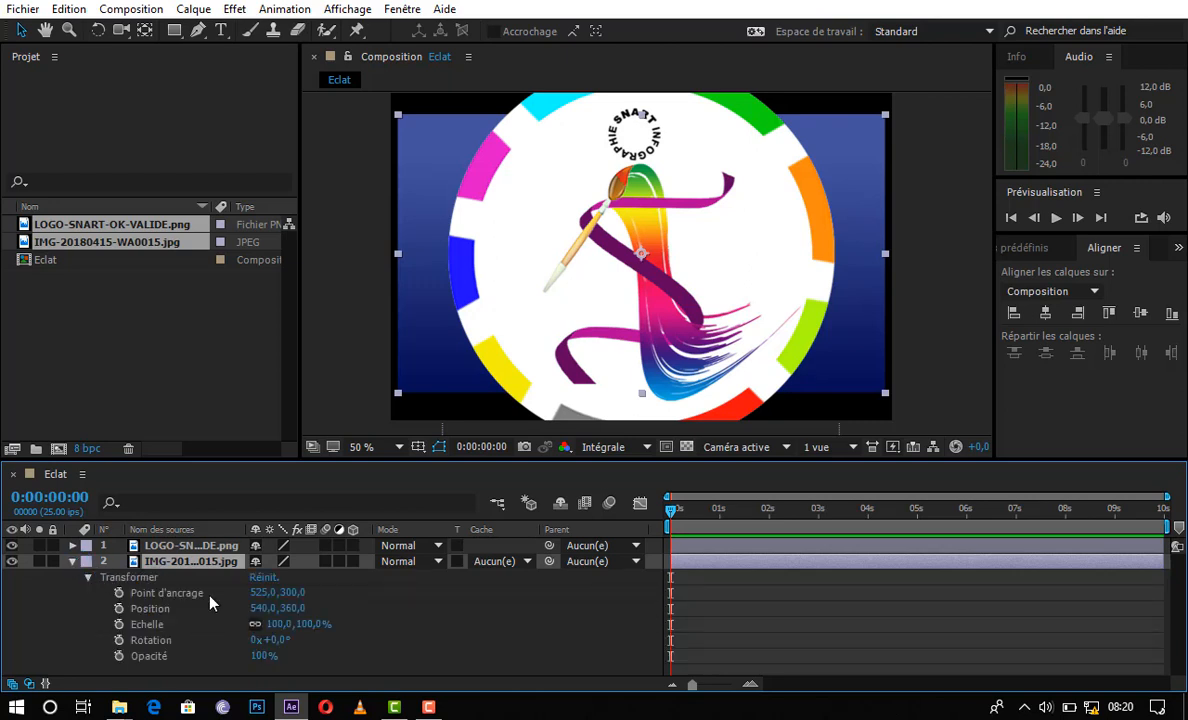
drag(276, 628, 294, 624)
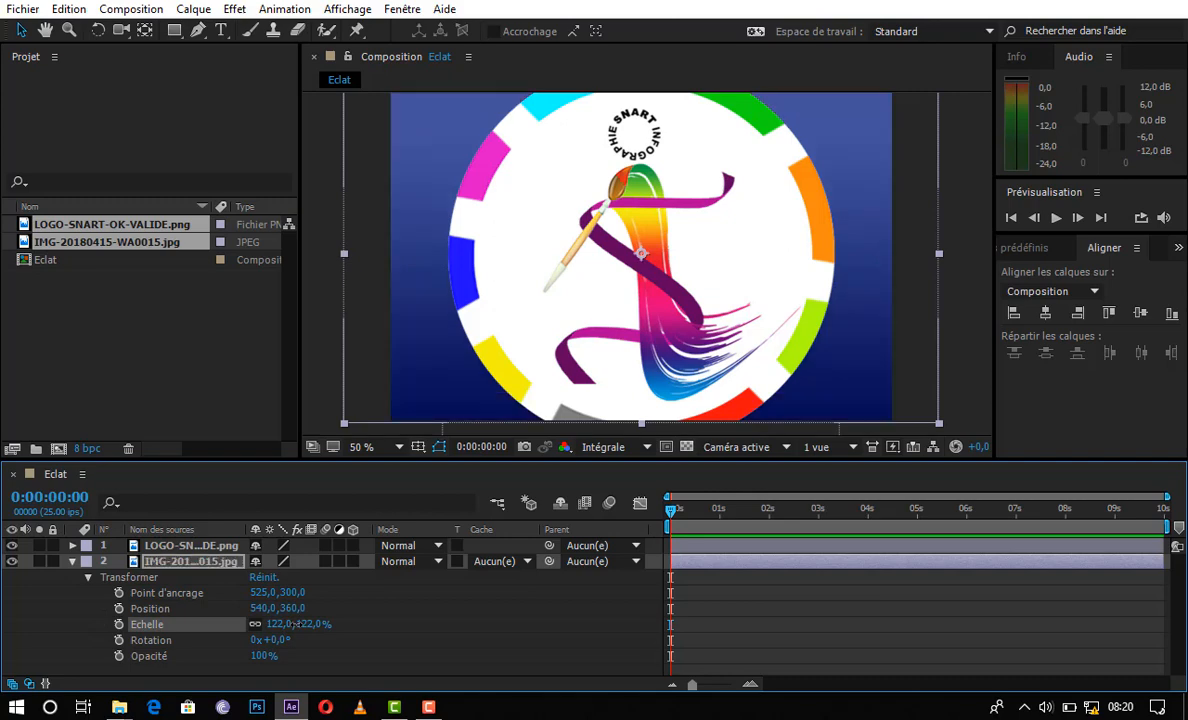
click(72, 561)
- Duplicate the logo layer in the Eclat composition
click(155, 545)
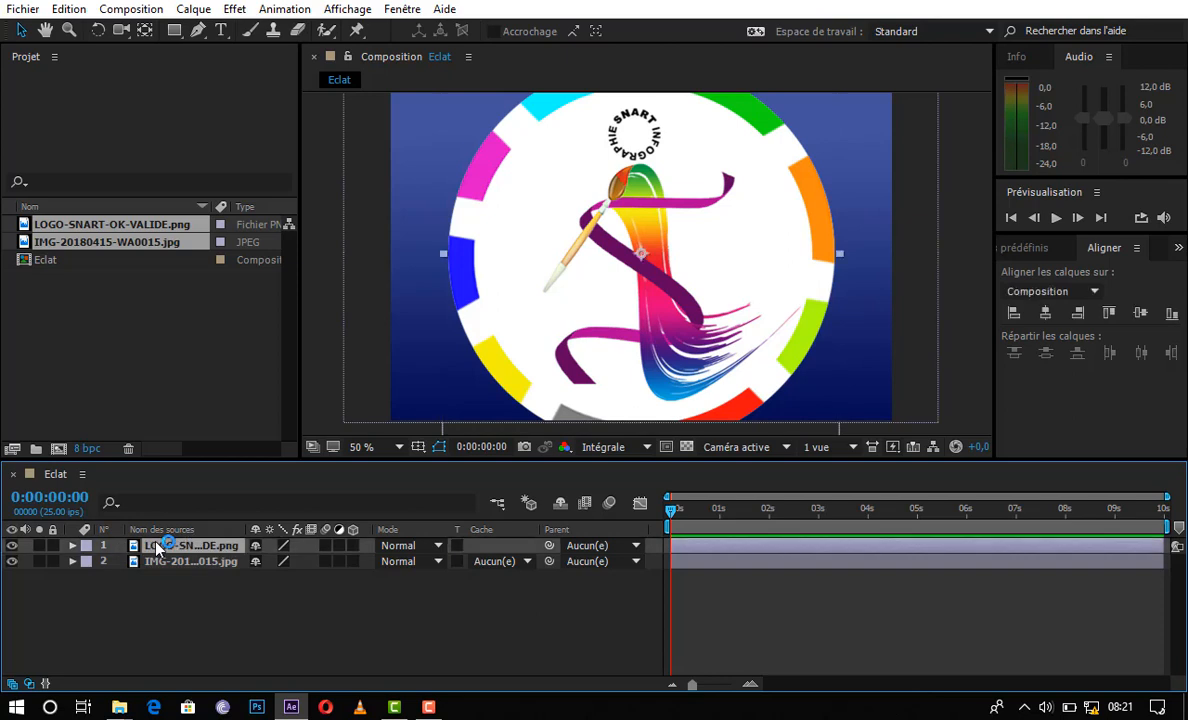
click(74, 545)
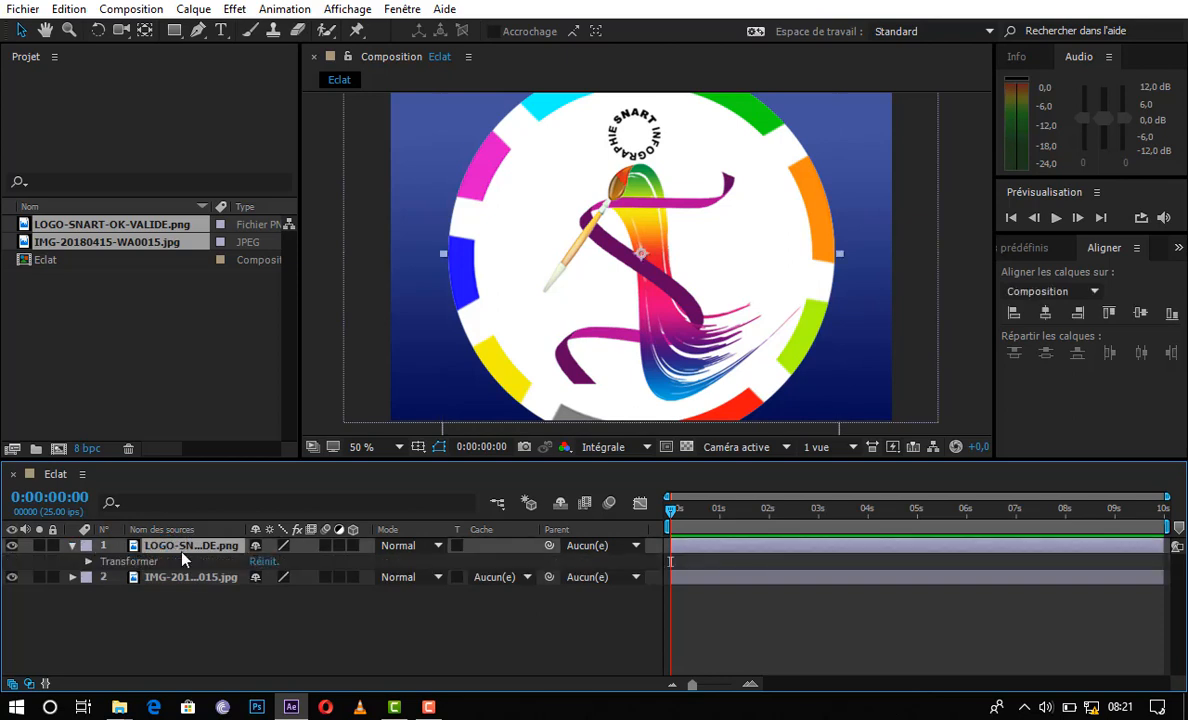
click(88, 562)
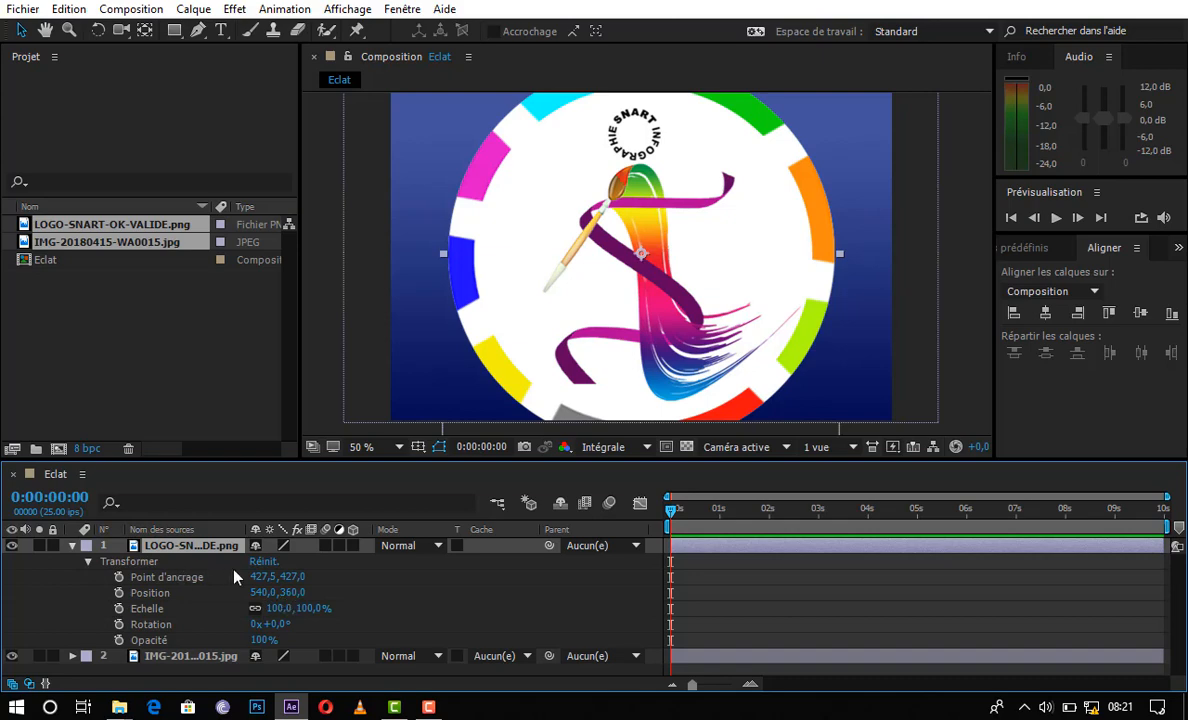
click(72, 545)
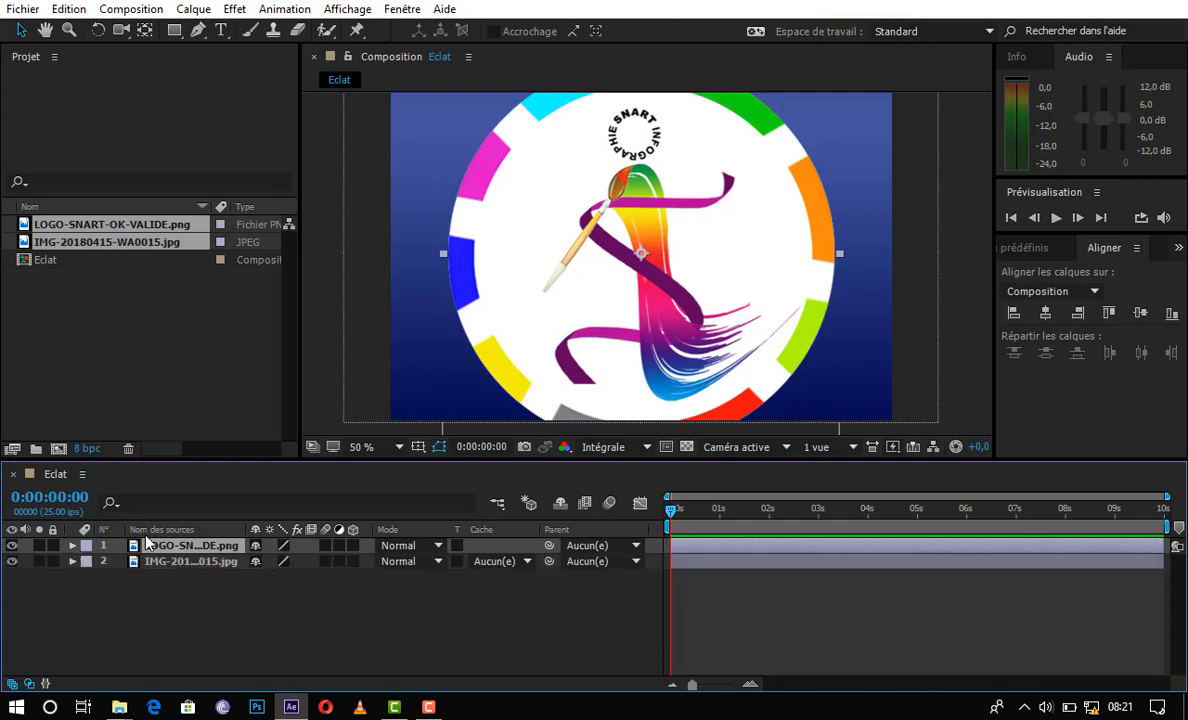
right_click(167, 551)
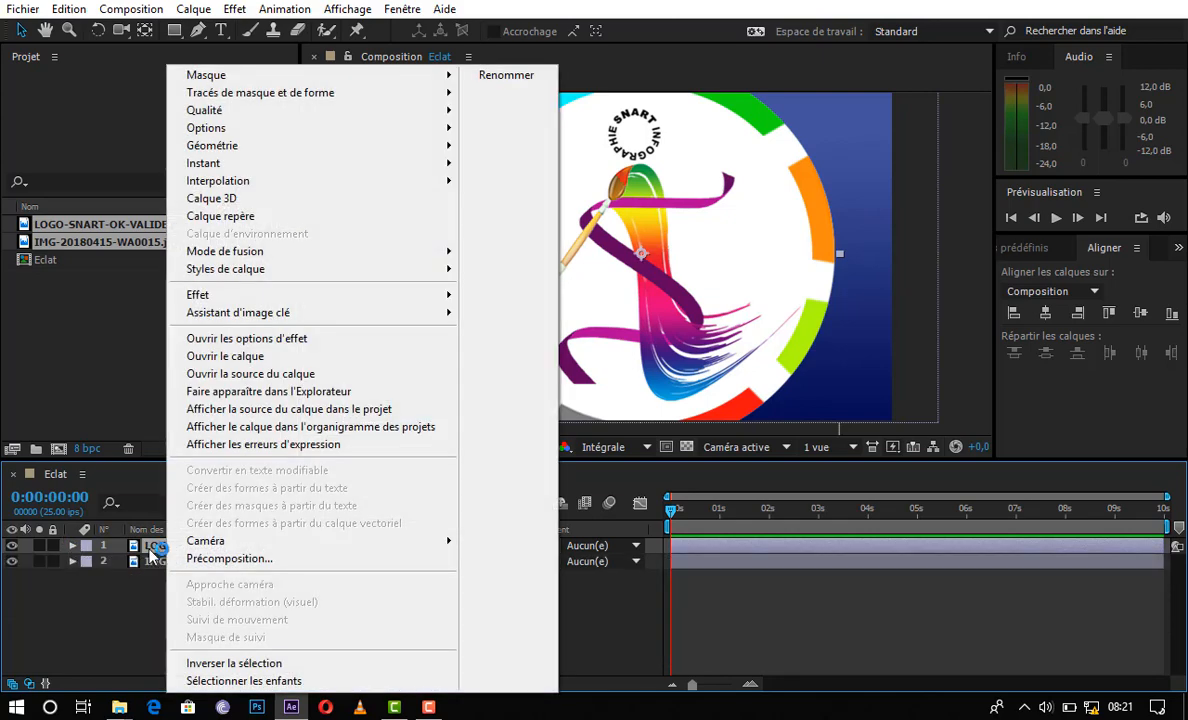
key(Escape)
click(79, 12)
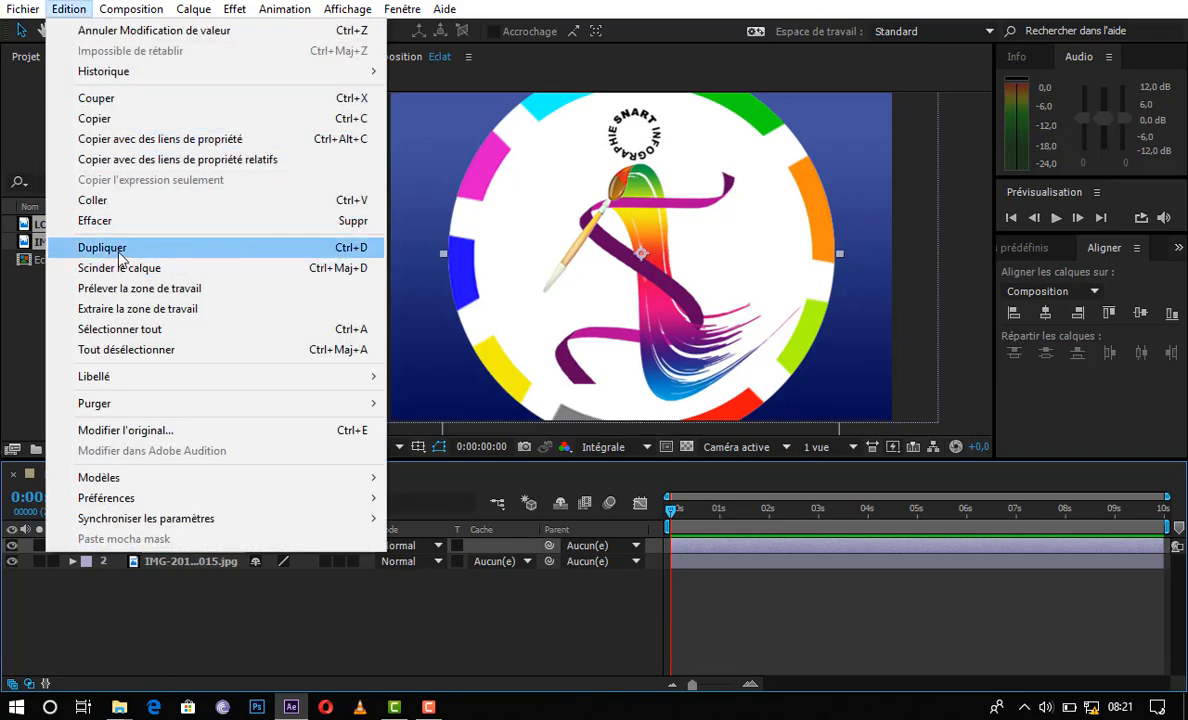
click(345, 252)
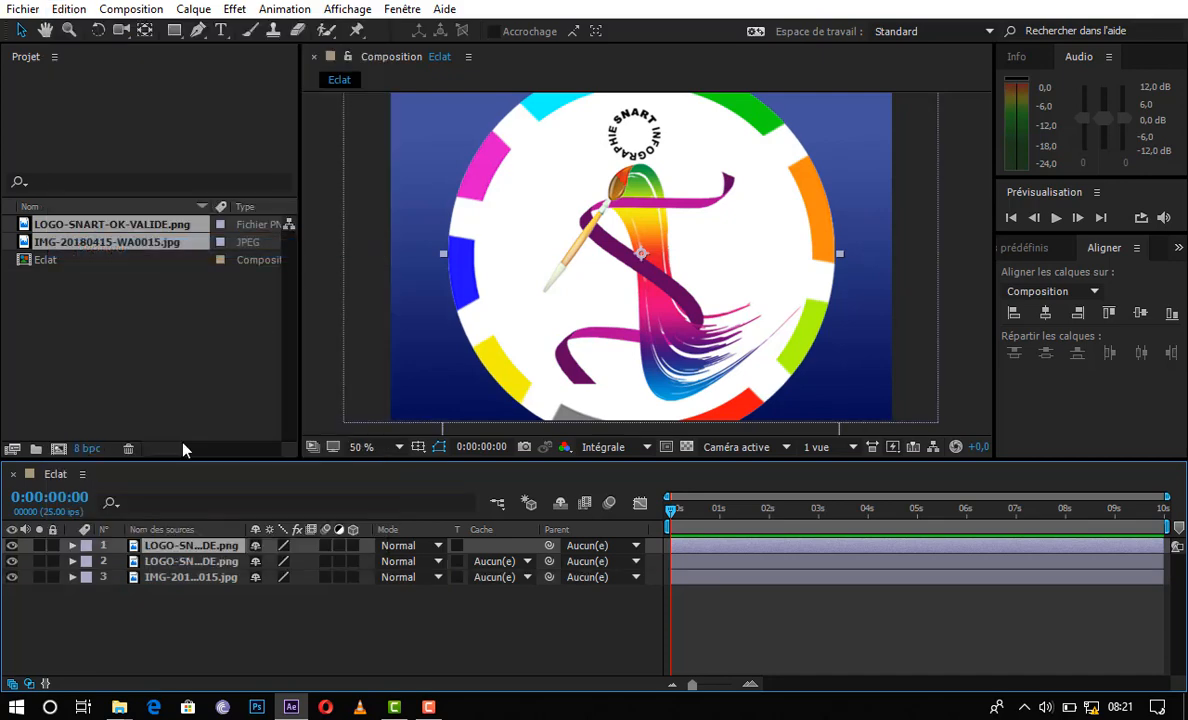
- Scale both logo layers together down to 38%
ctrl+click(208, 565)
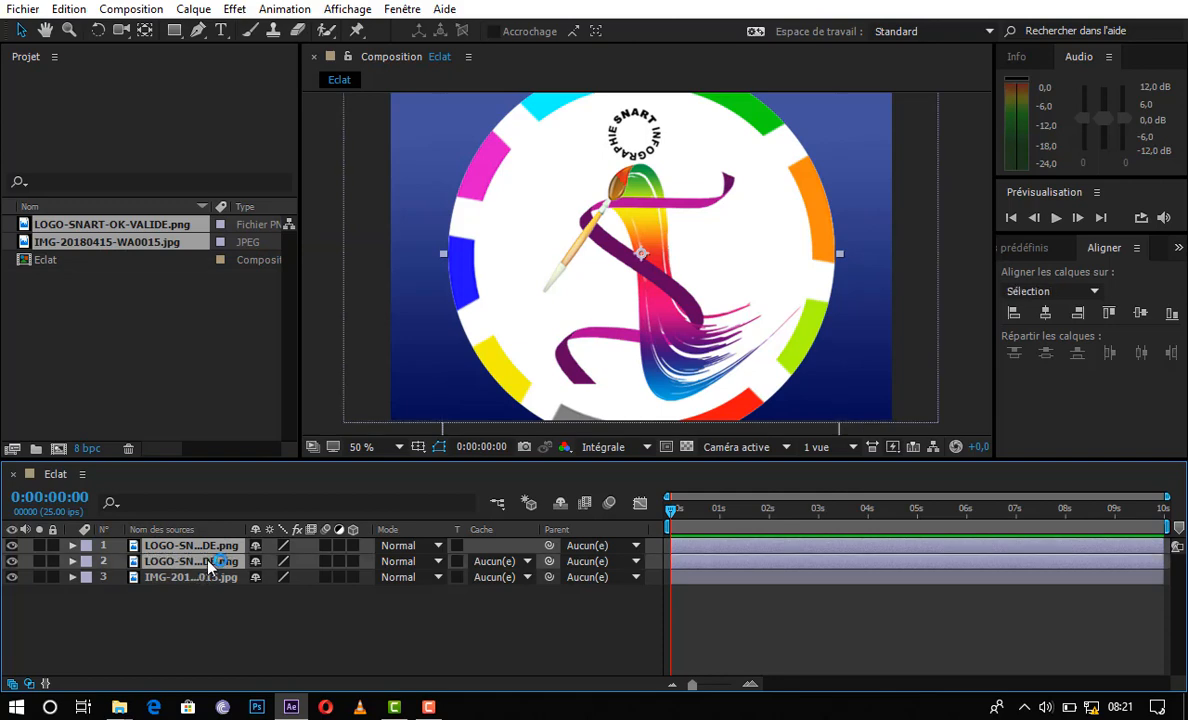
click(73, 545)
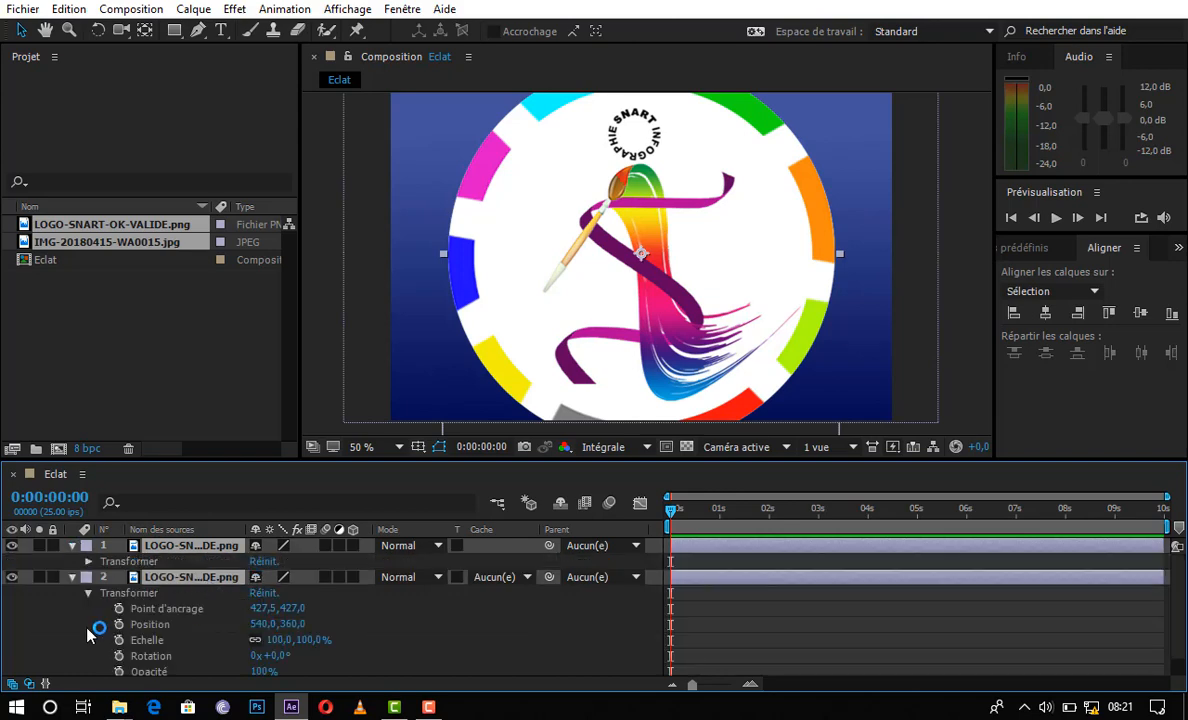
click(88, 561)
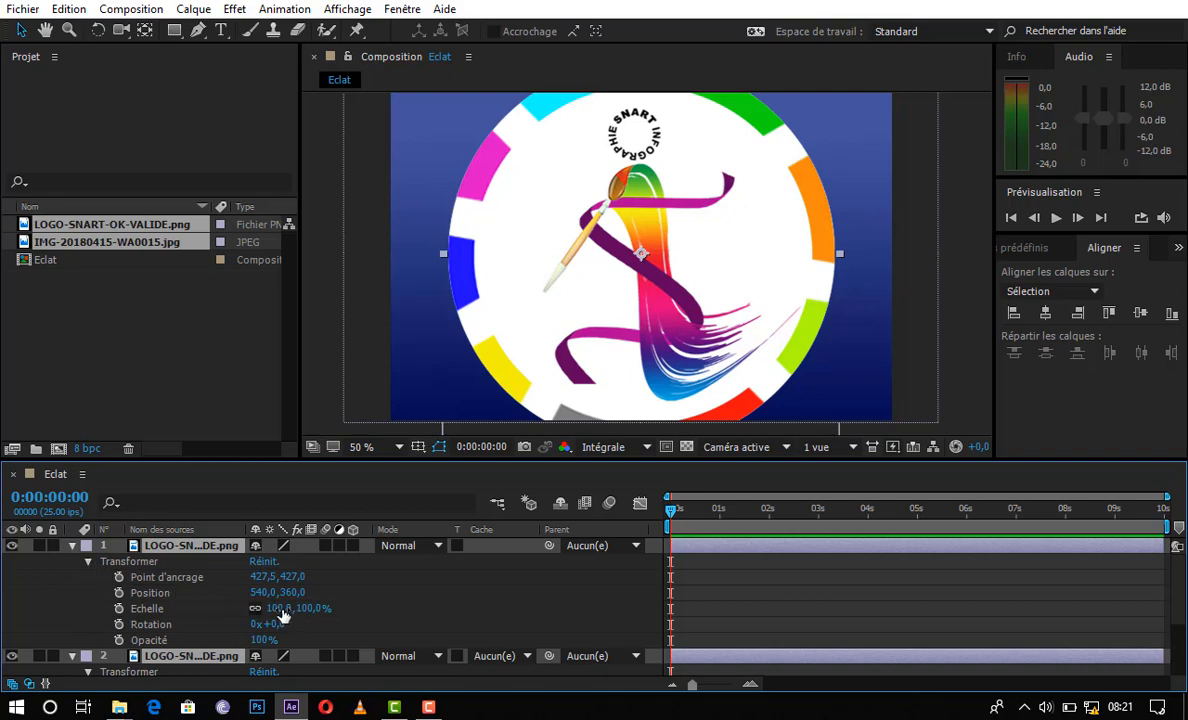
drag(283, 615, 226, 610)
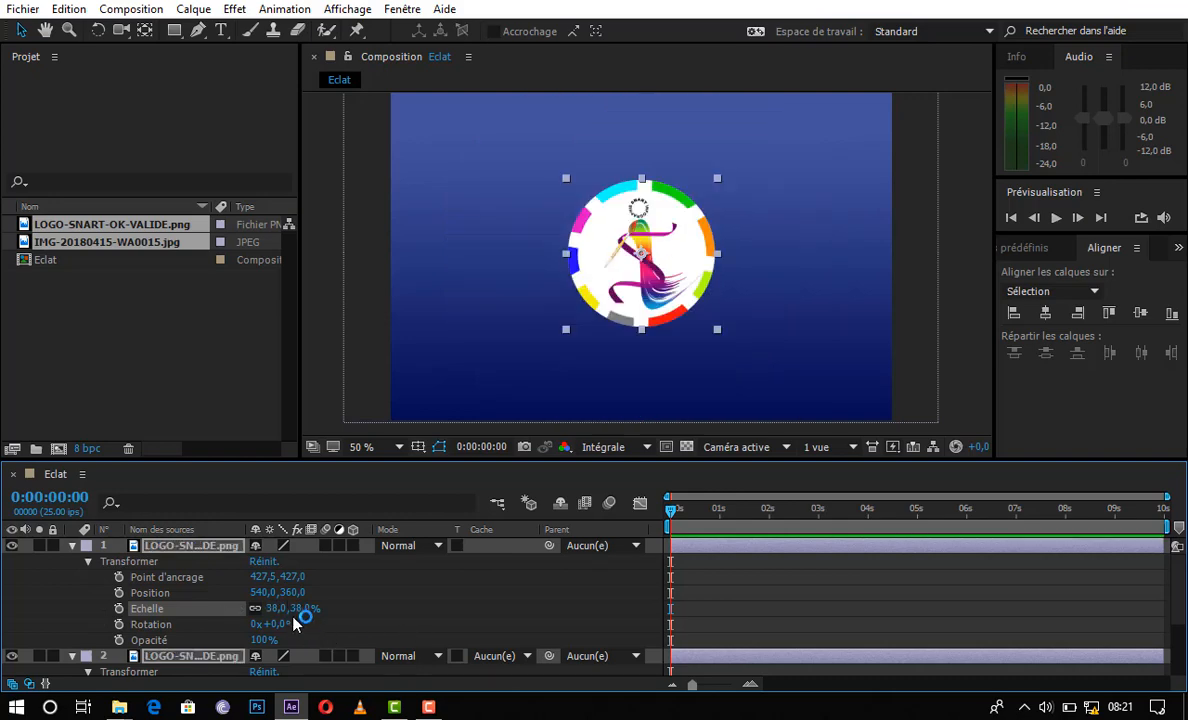
- Scale both selected logo layers up to 46%, collapse their properties and clear the layer selection
drag(281, 610, 287, 608)
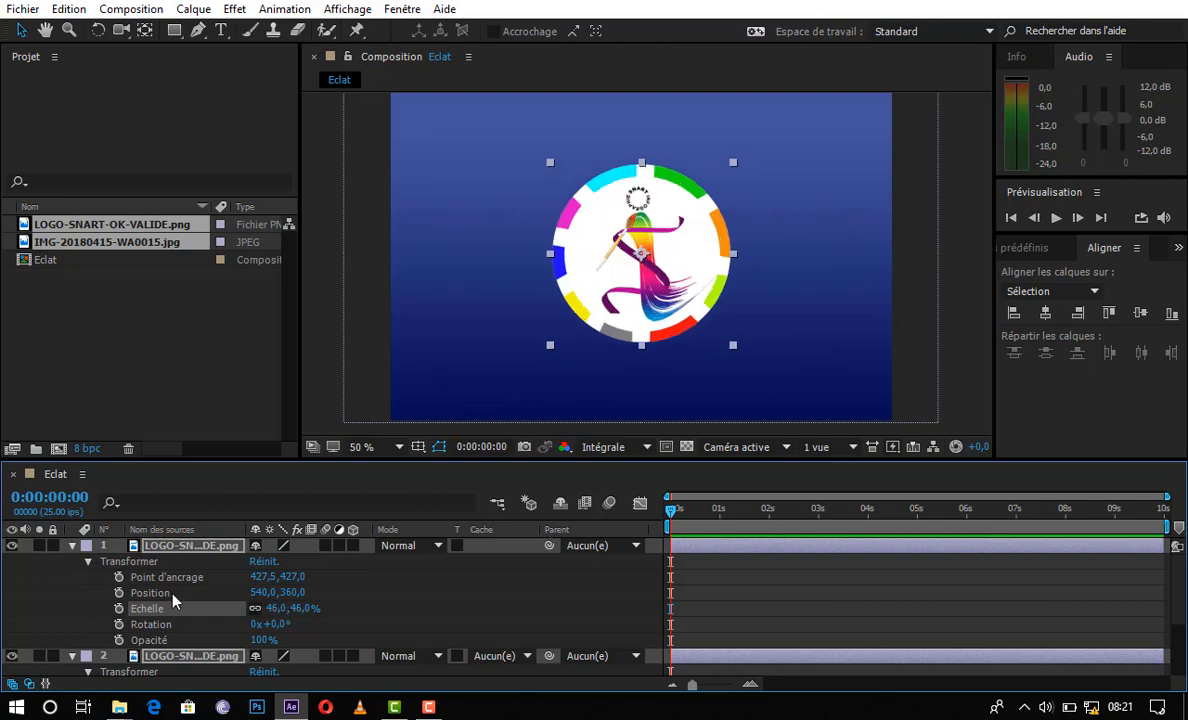
click(72, 545)
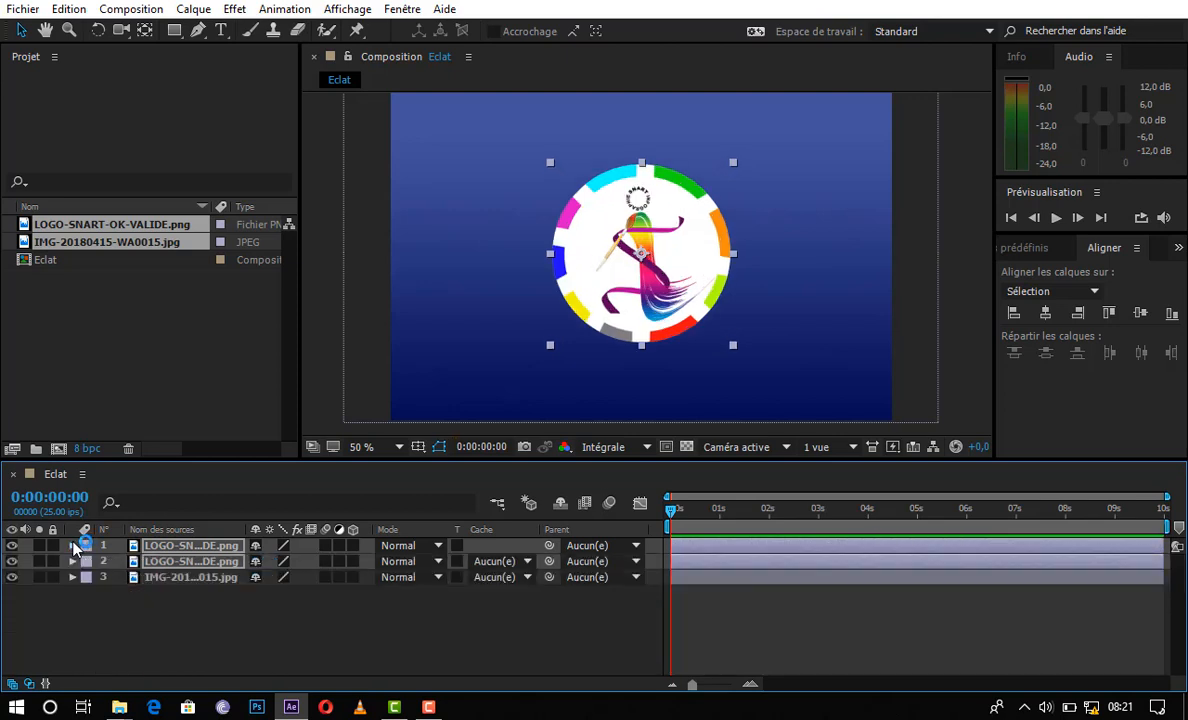
click(210, 615)
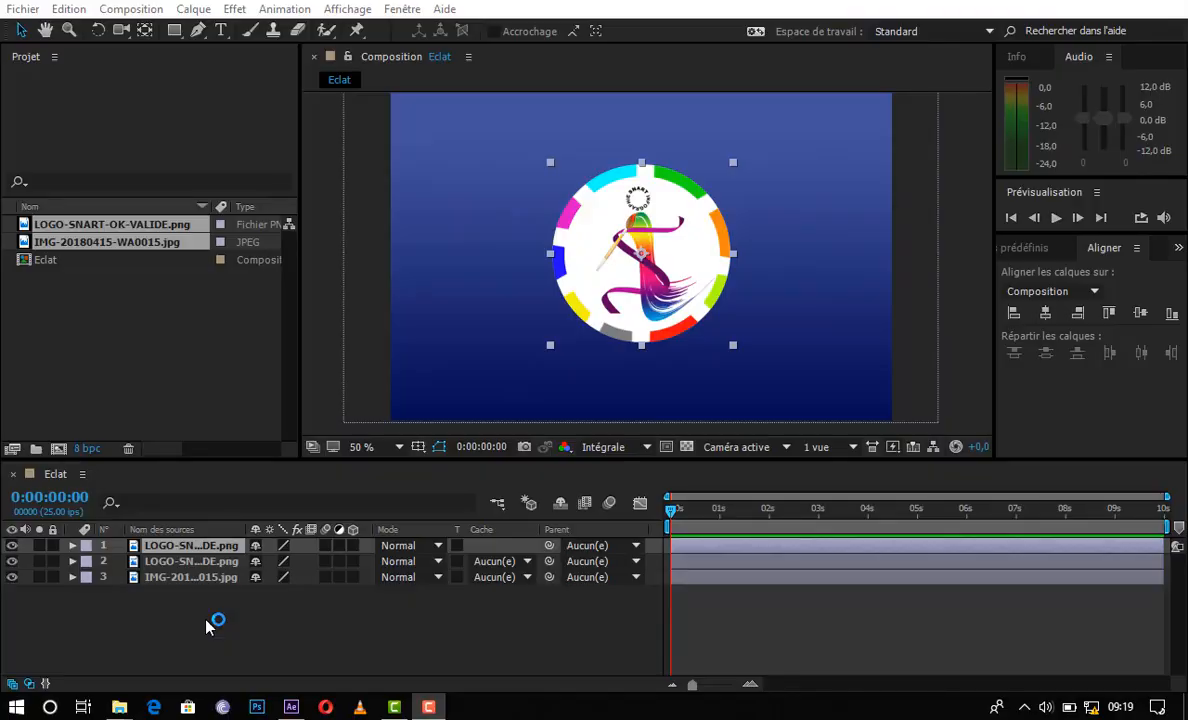
click(207, 627)
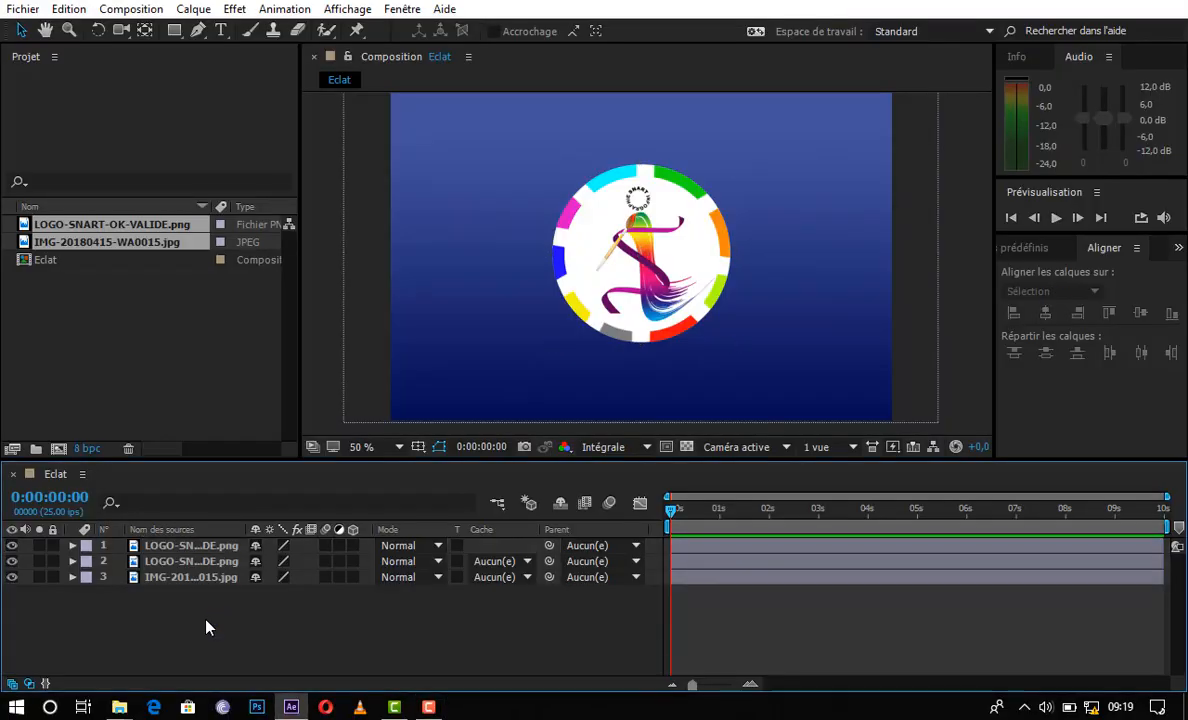
- Precompose the uppermost logo layer under its suggested name, leaving all attributes in Eclat
click(224, 549)
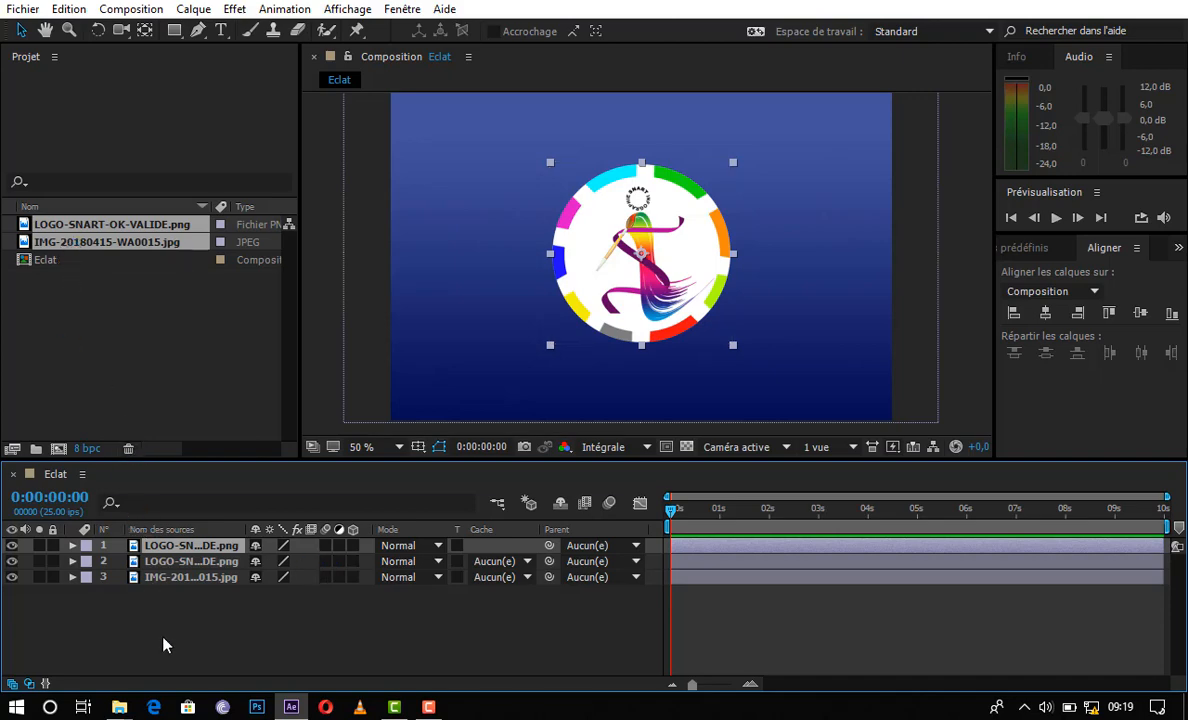
right_click(205, 543)
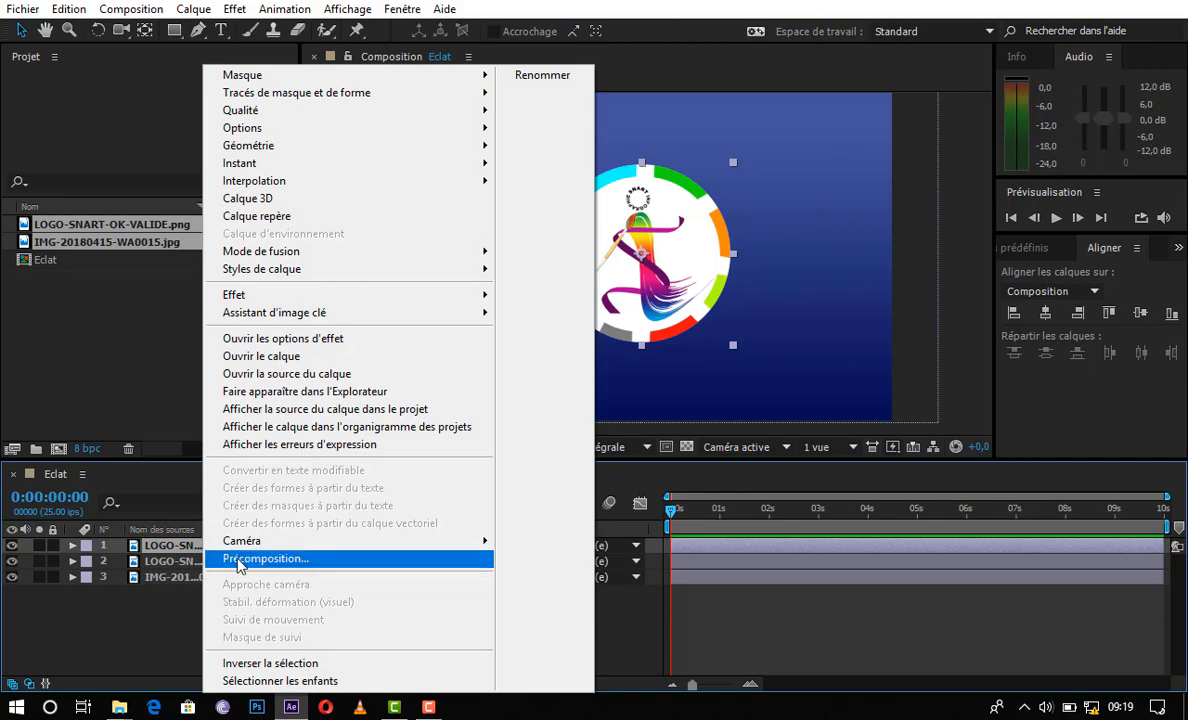
click(240, 563)
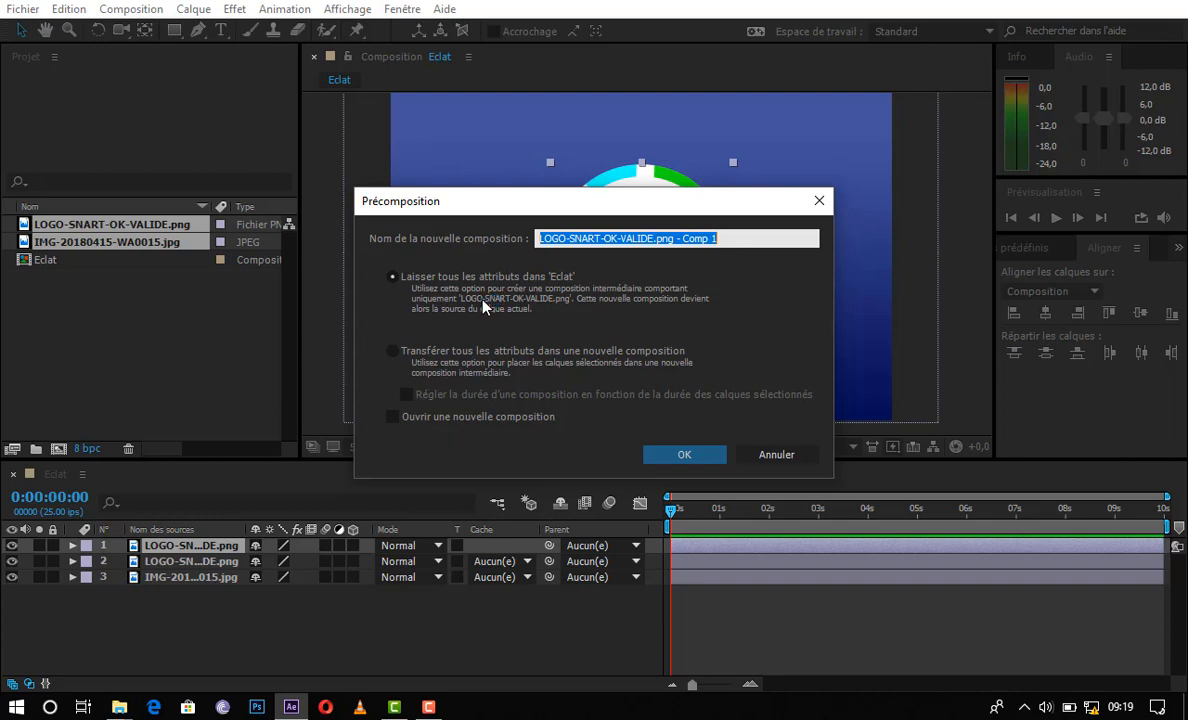
click(398, 280)
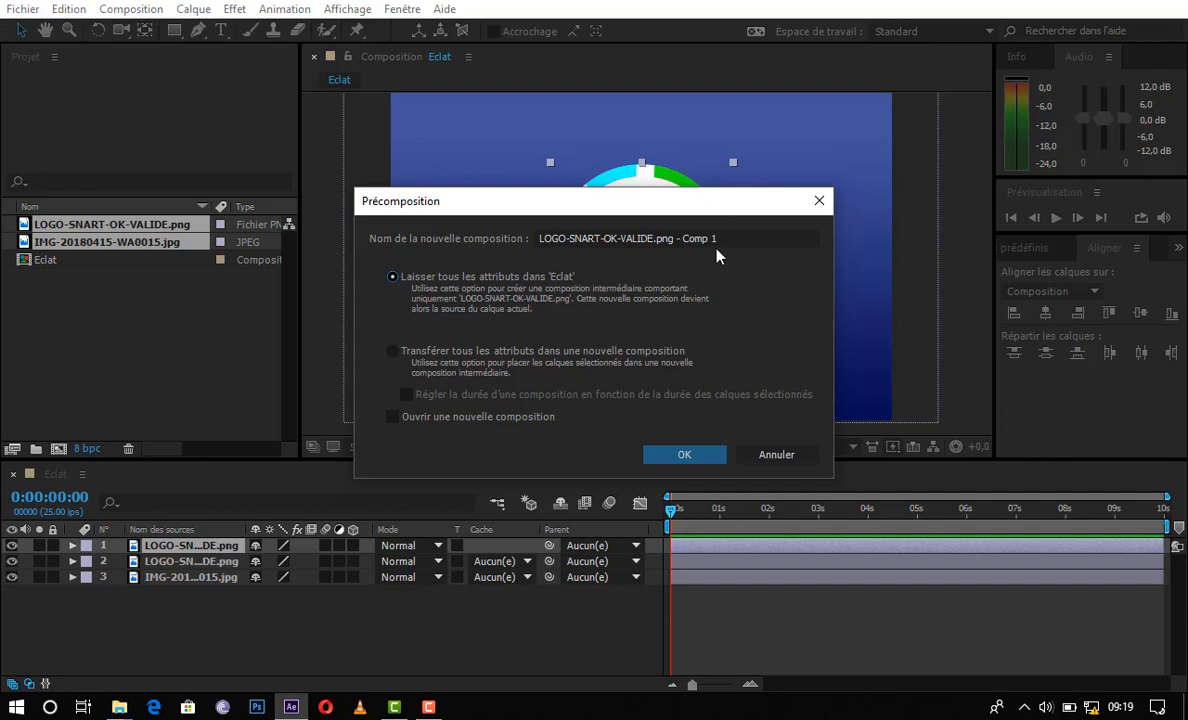
drag(716, 238, 497, 232)
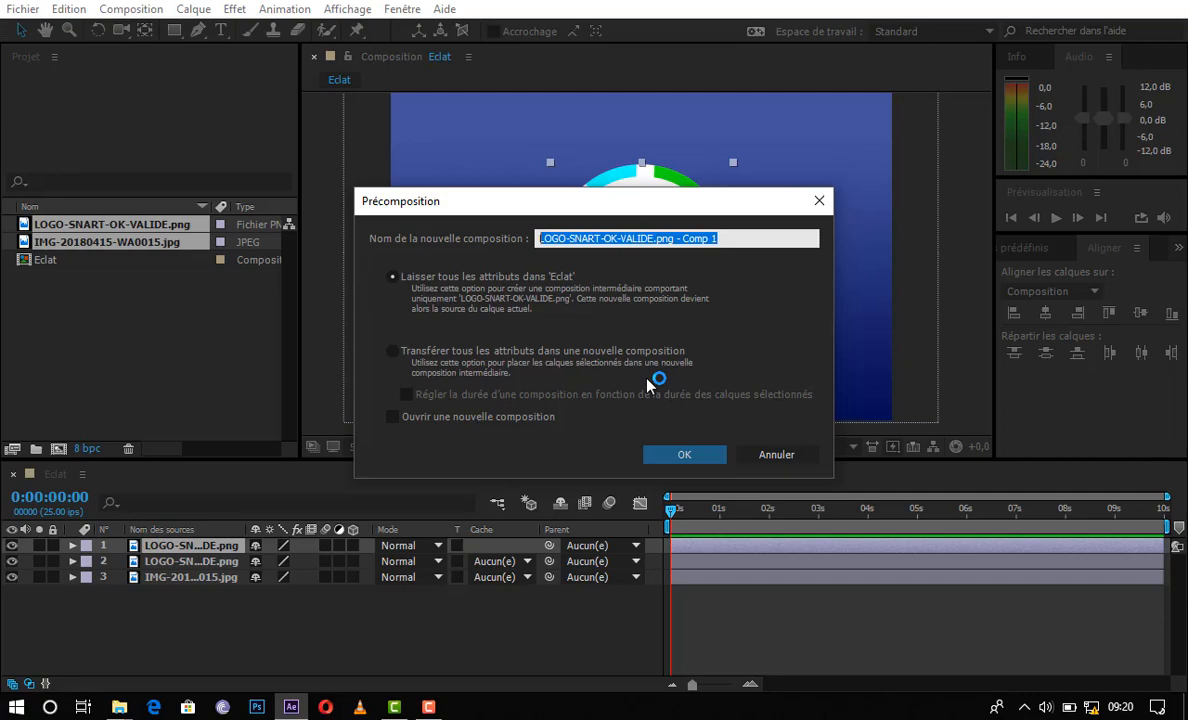
click(677, 454)
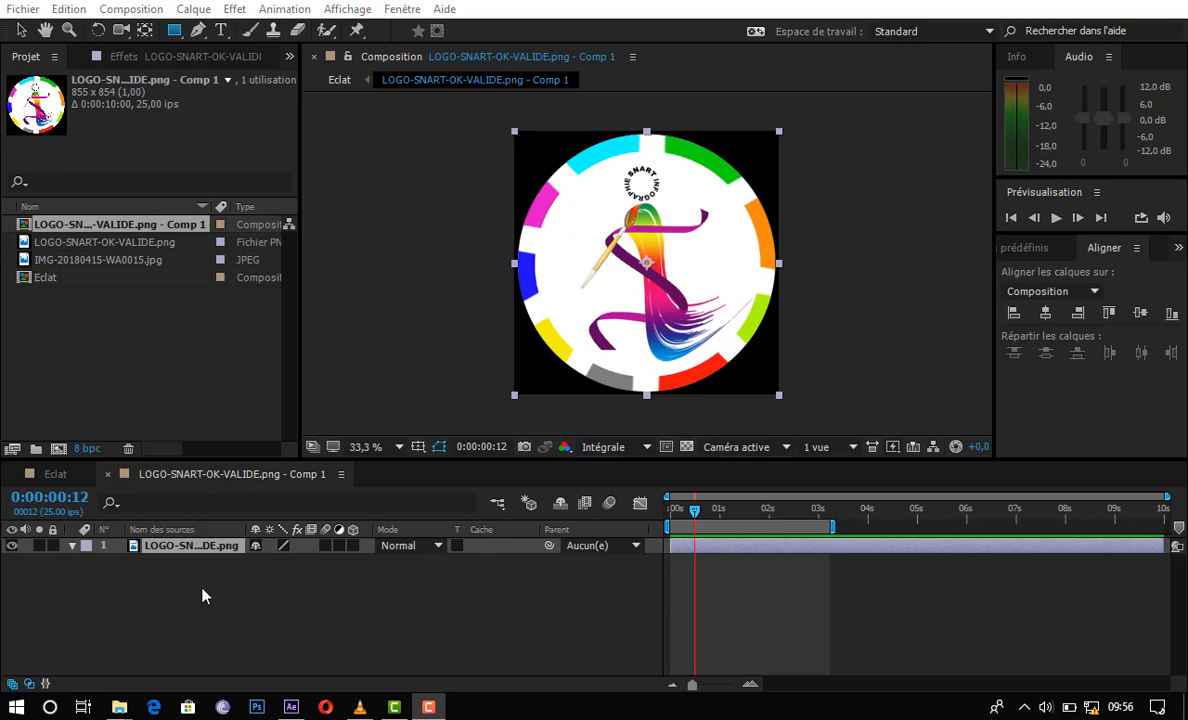
- Return to the Eclat composition and open the logo precomposition from its layer
click(106, 475)
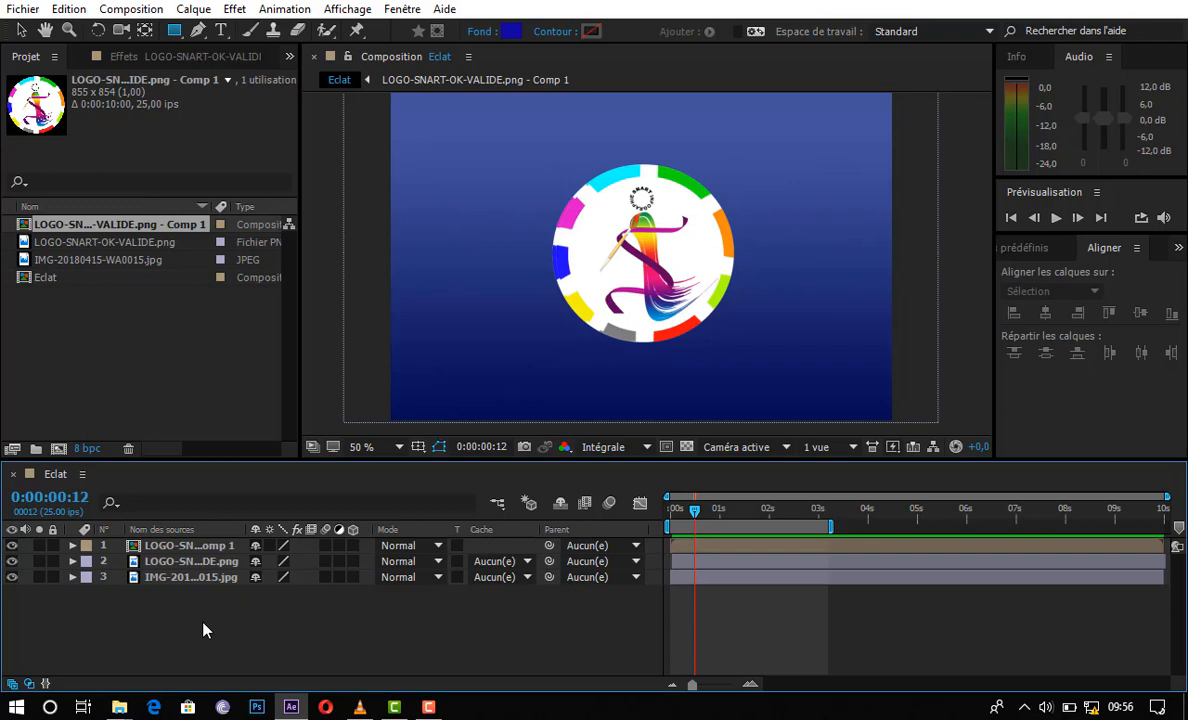
click(217, 545)
double_click(217, 545)
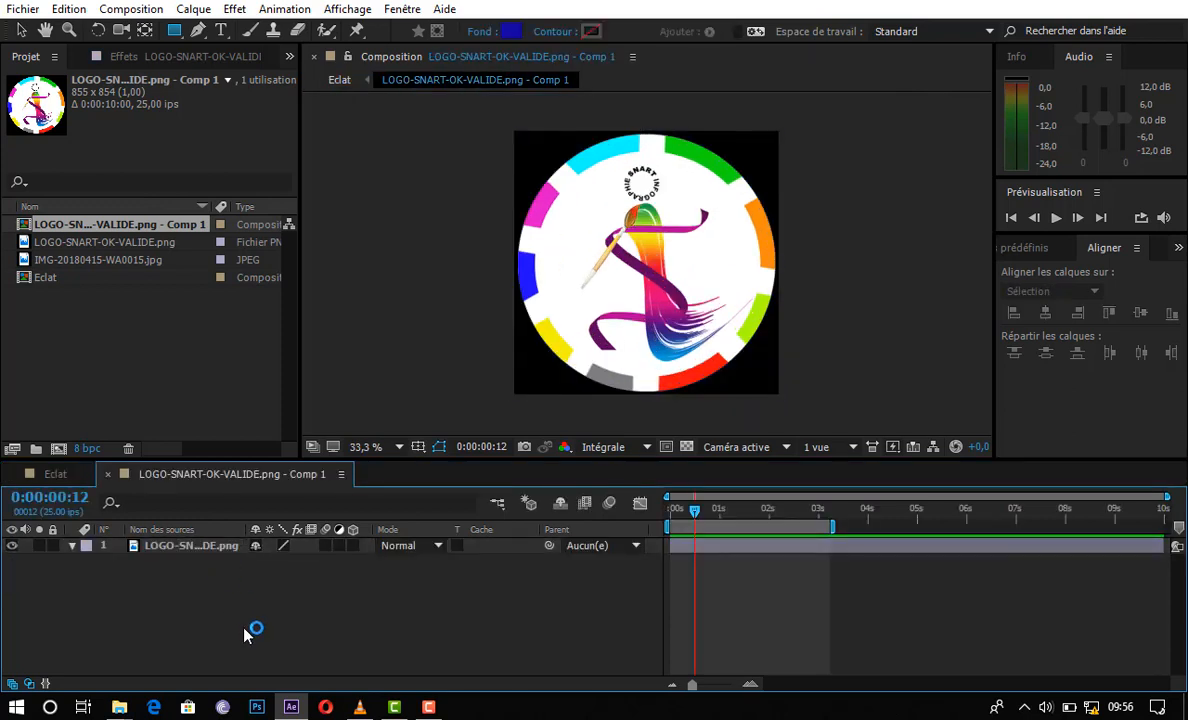
- Draw a tall rectangular mask on the logo layer outside the frame's left edge and move it closer to that edge
click(209, 553)
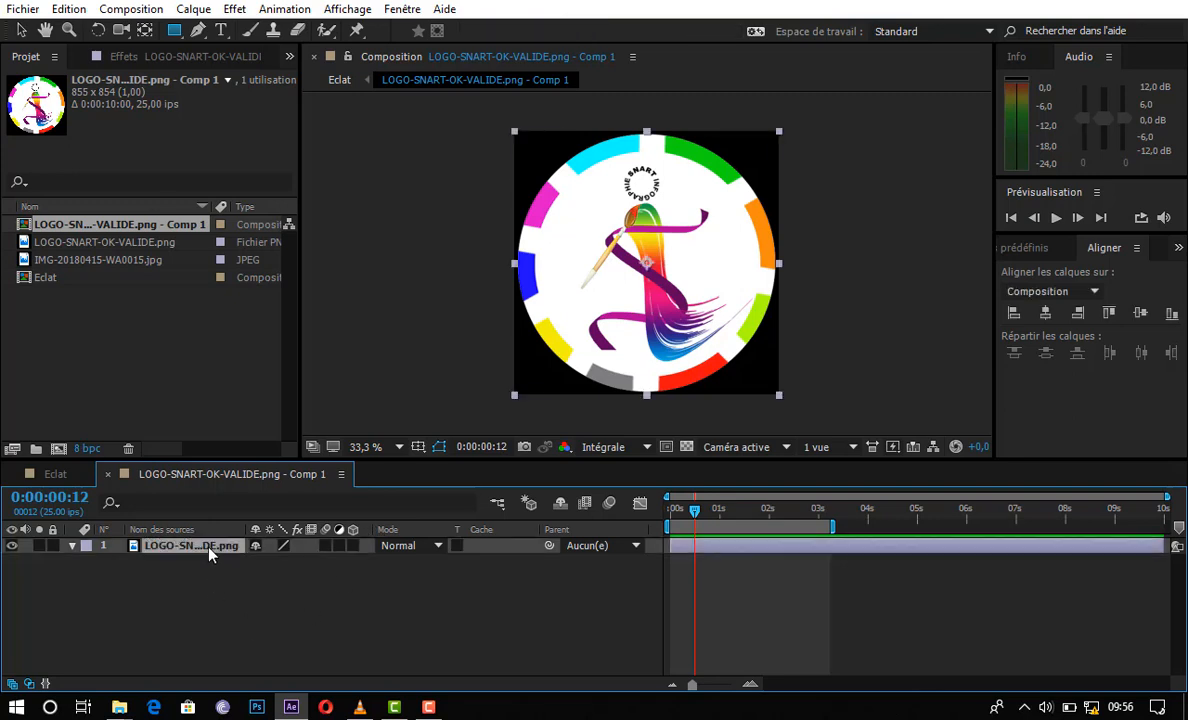
click(175, 31)
drag(395, 104, 476, 423)
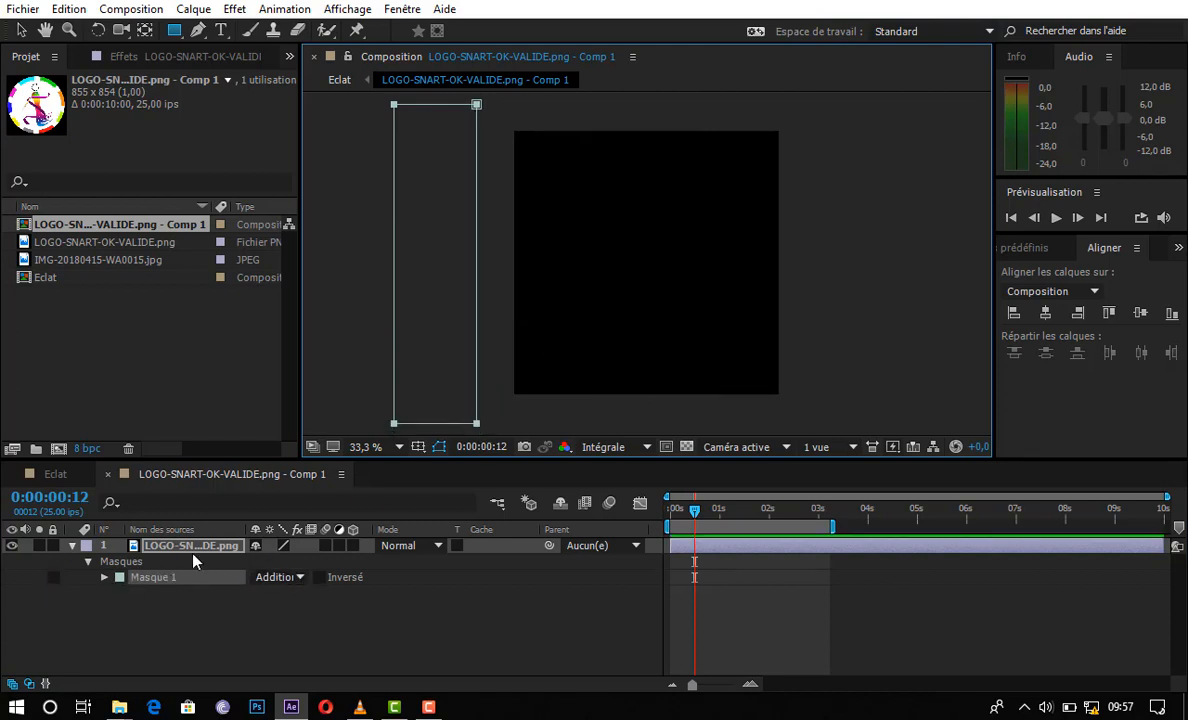
click(20, 30)
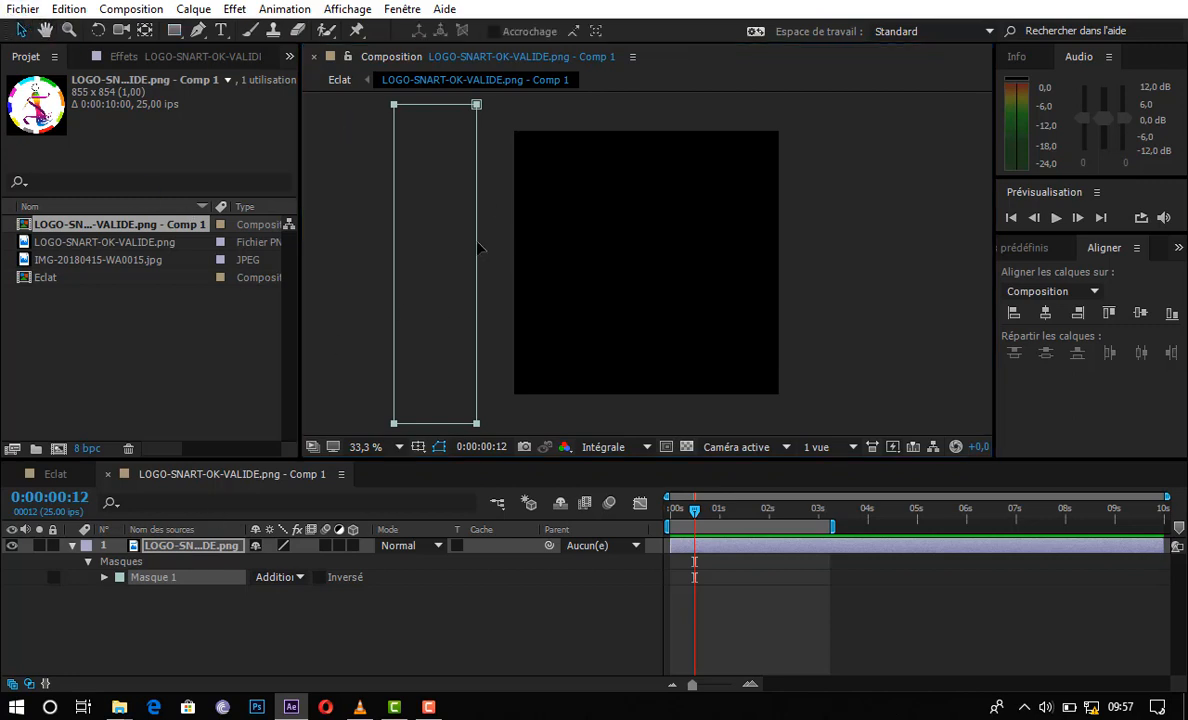
drag(476, 247, 503, 233)
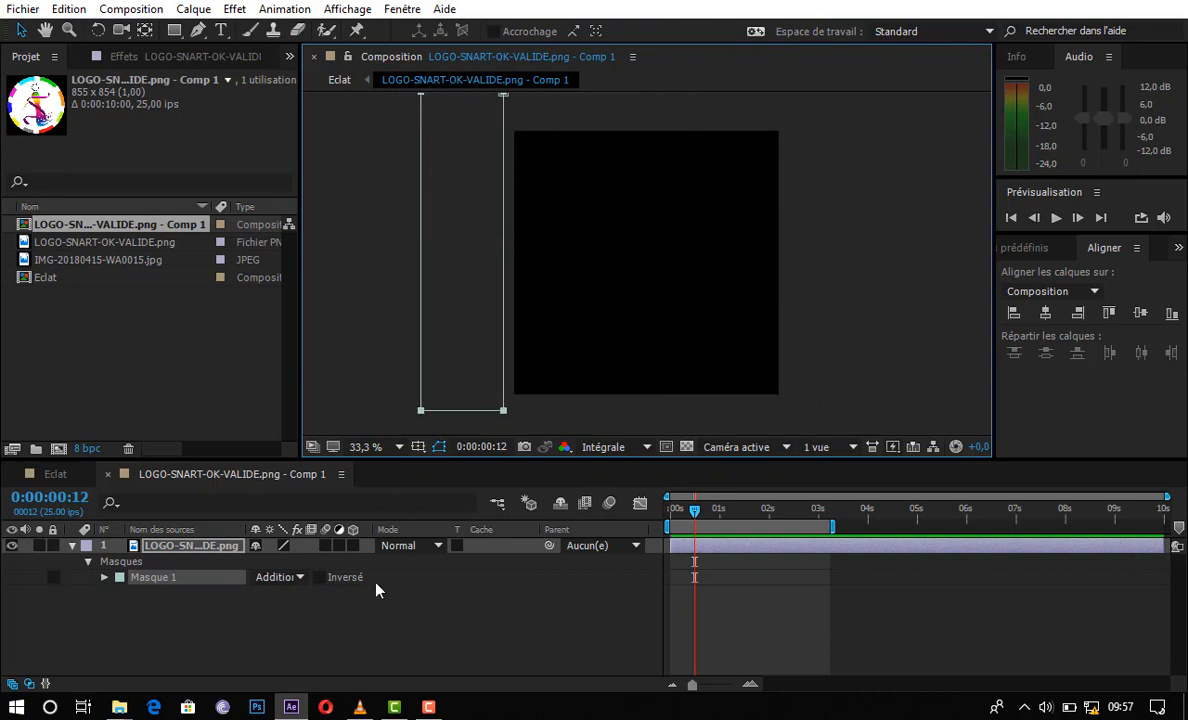
click(366, 615)
- Start animating the mask path of Masque 1 with a keyframe at 0:00:00:00
click(135, 578)
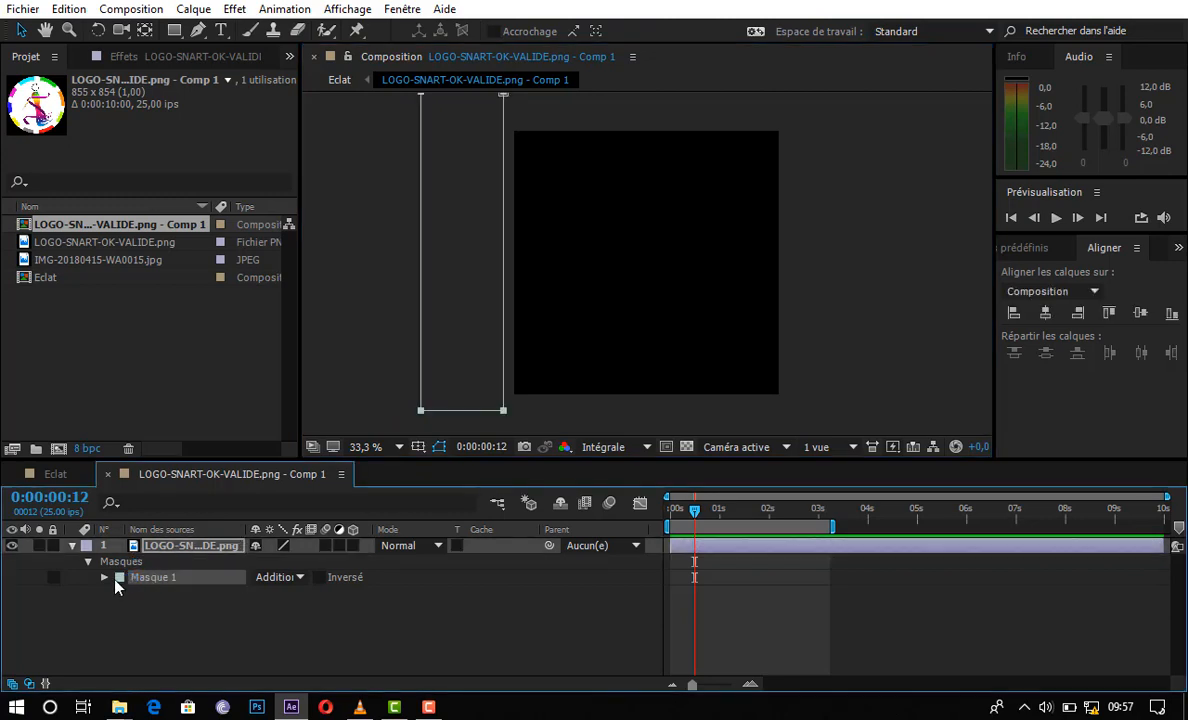
click(104, 578)
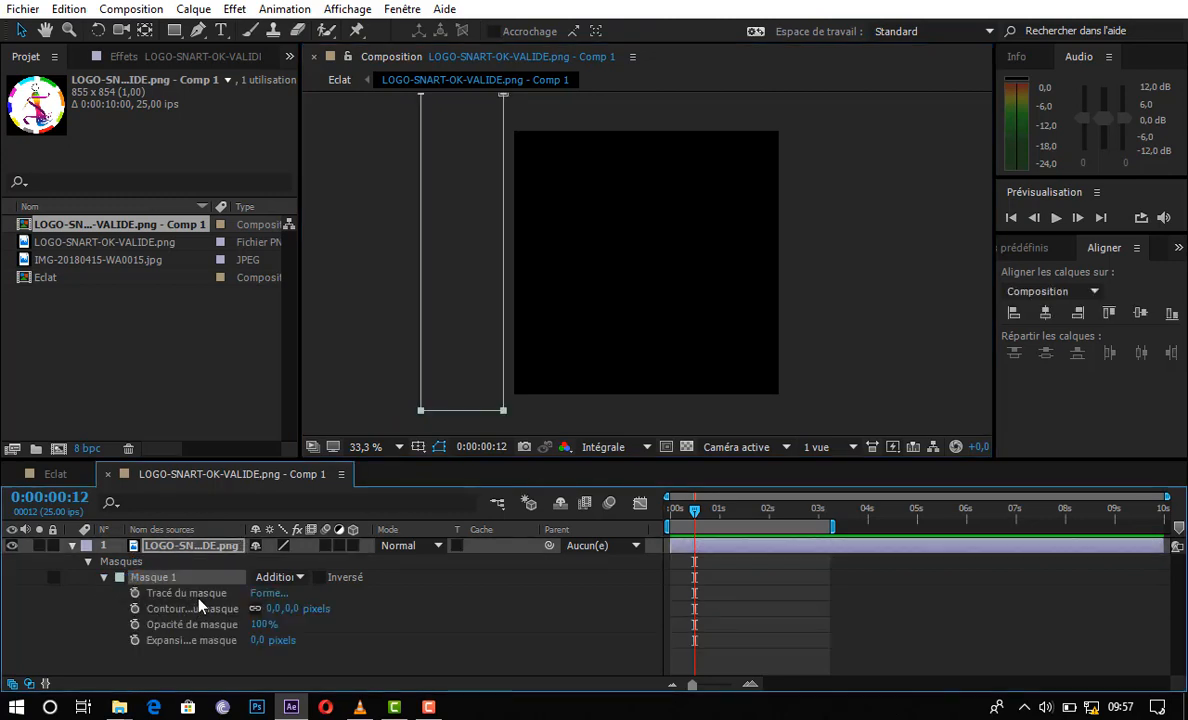
click(199, 596)
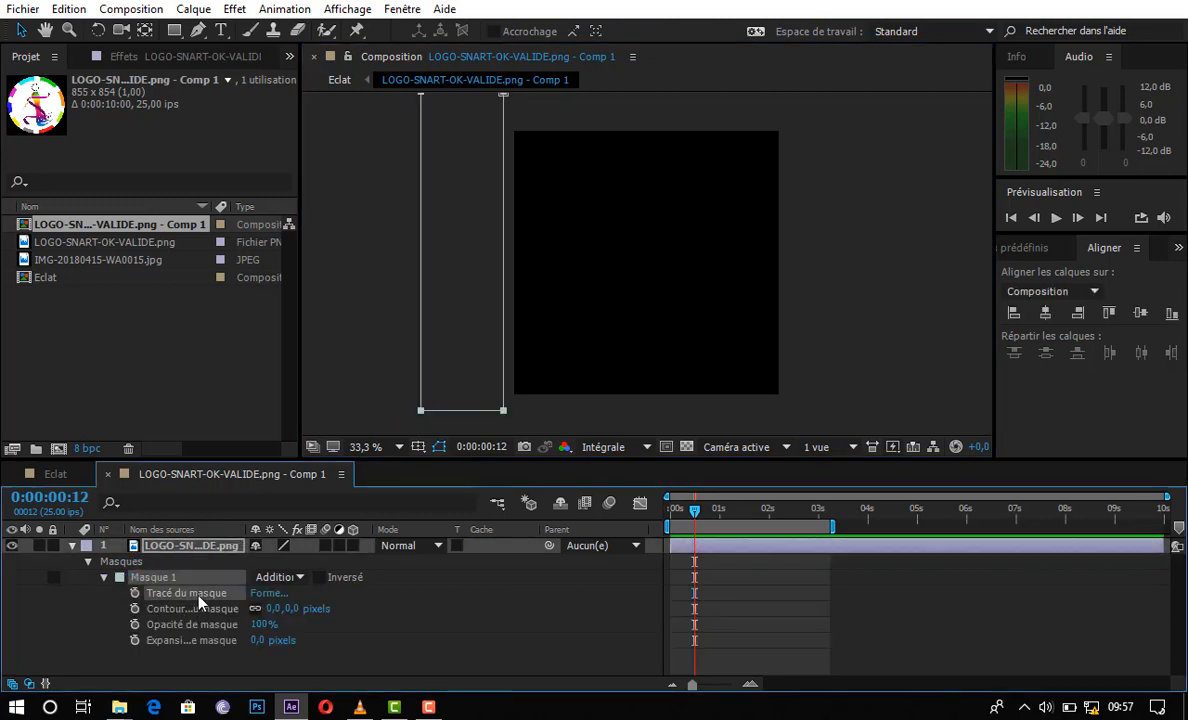
click(672, 510)
drag(673, 512, 669, 512)
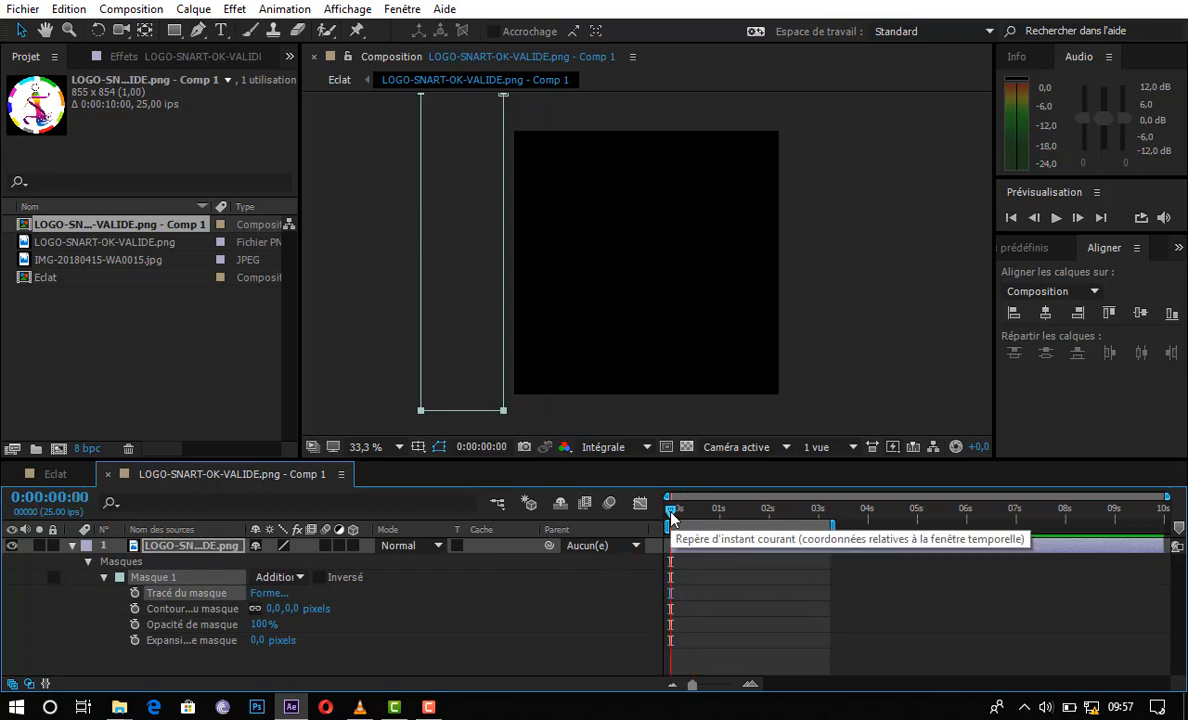
click(134, 594)
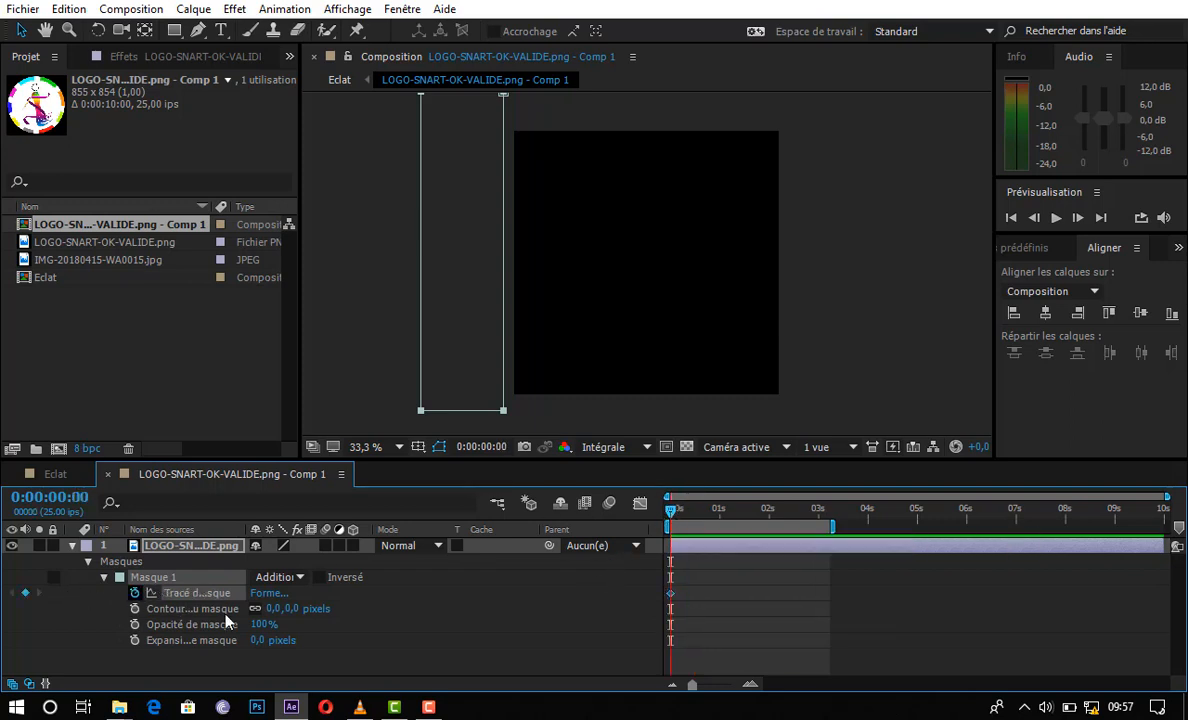
- Move the mask past the frame's right edge at 0:00:03:00 and play the sweep from the start
click(818, 511)
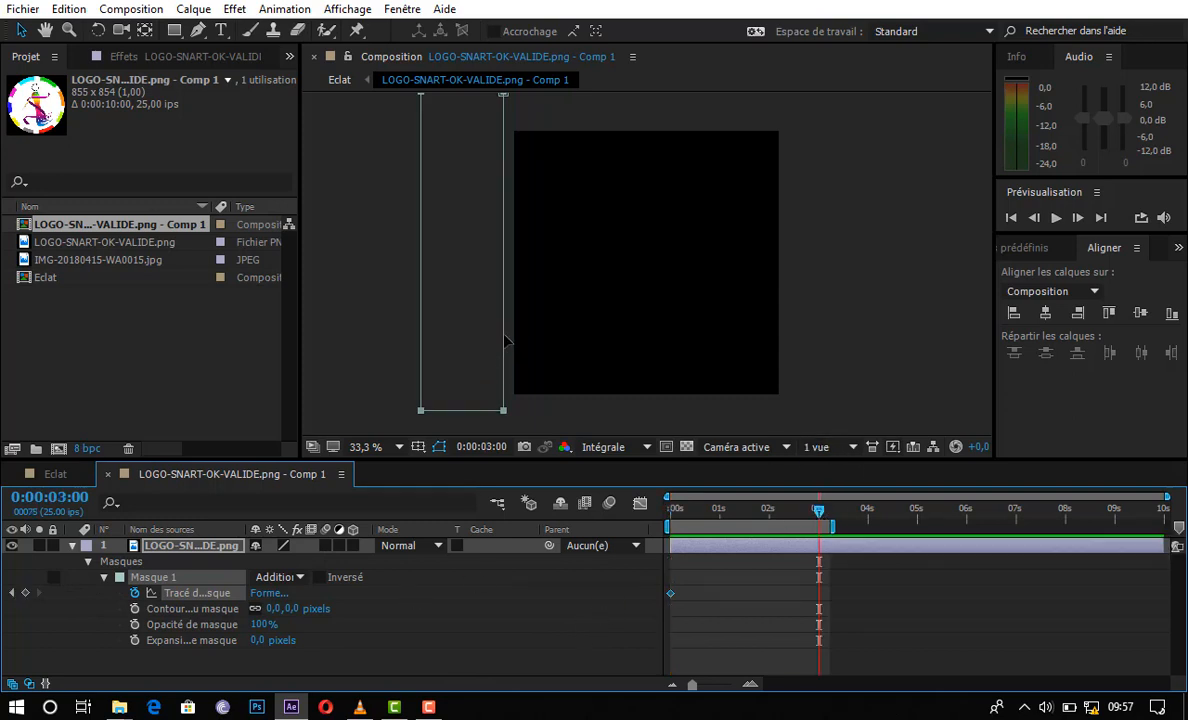
drag(505, 341, 872, 349)
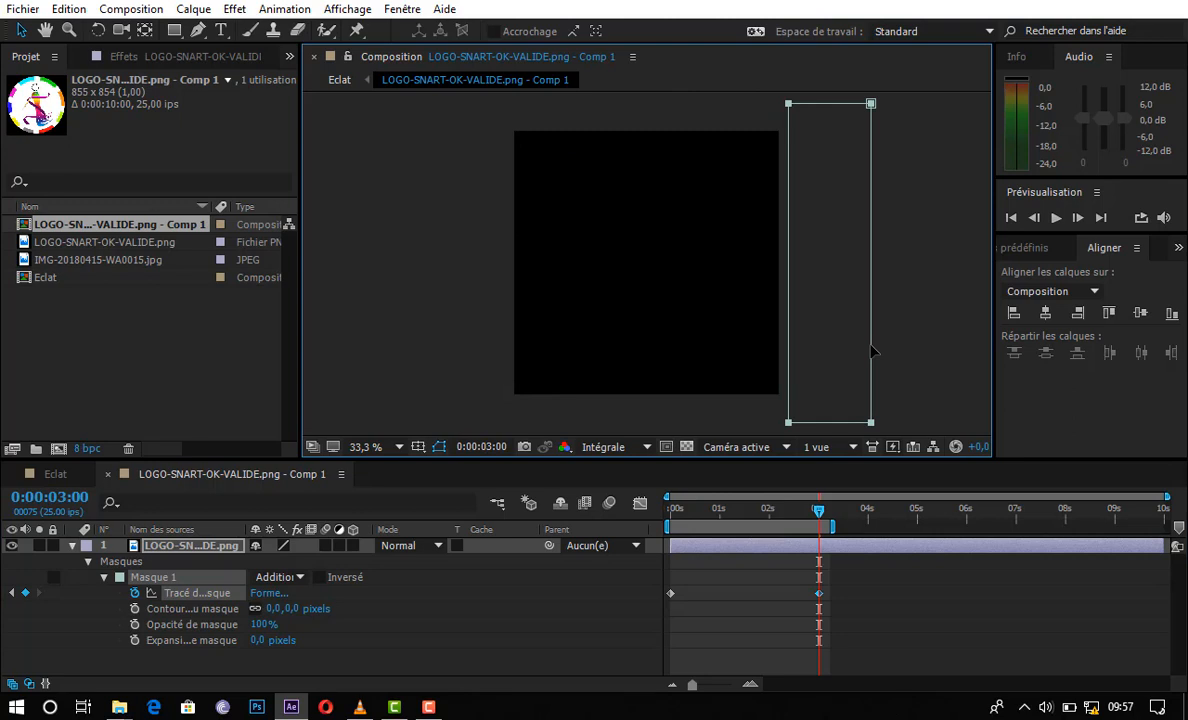
click(678, 512)
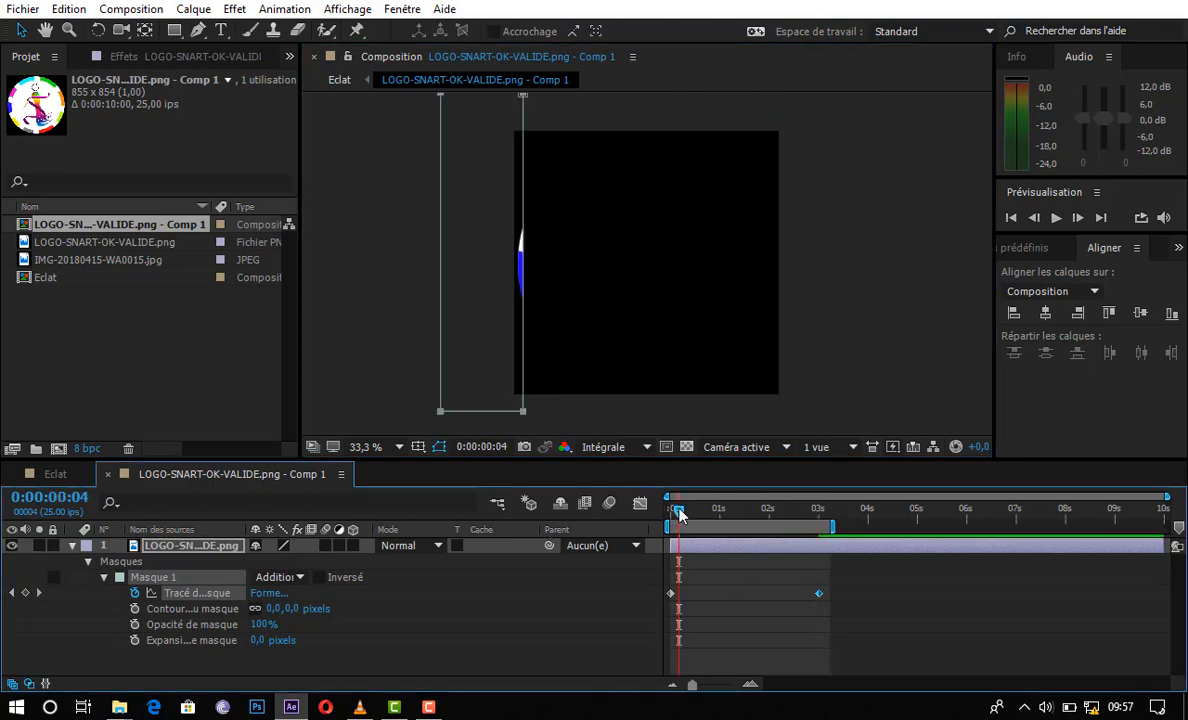
click(663, 510)
key(space)
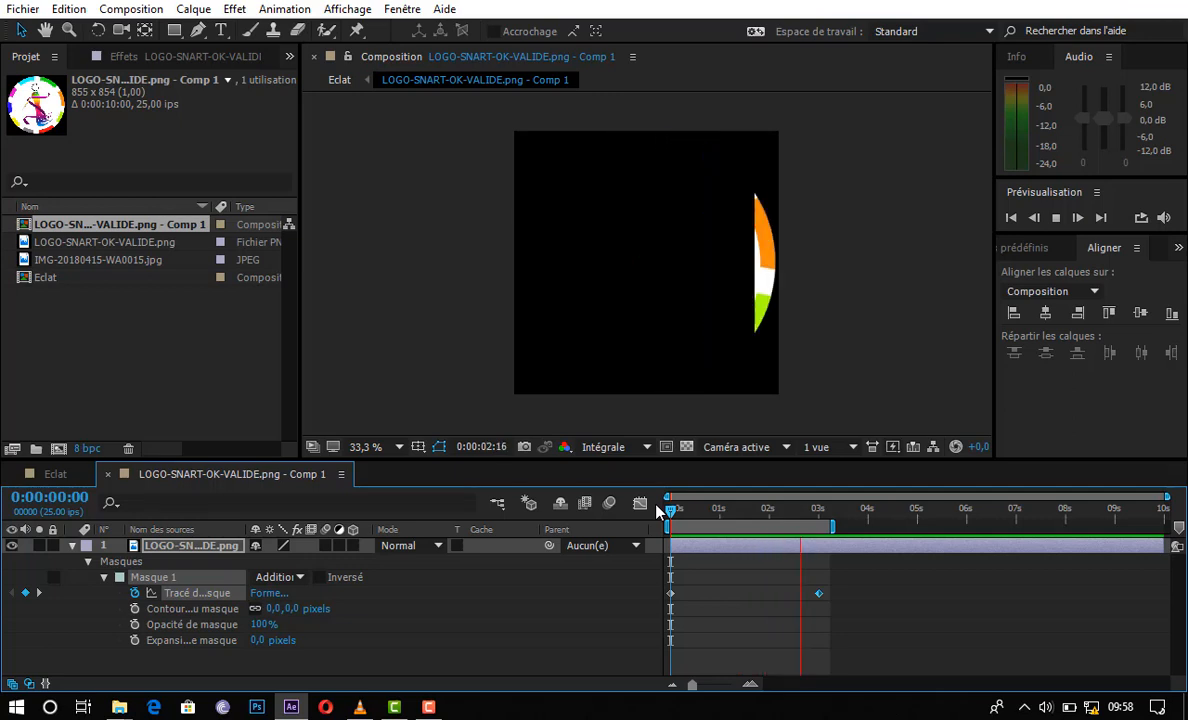
- Collapse the logo layer's mask properties and close the precomposition to return to Eclat
click(89, 562)
click(72, 546)
click(152, 576)
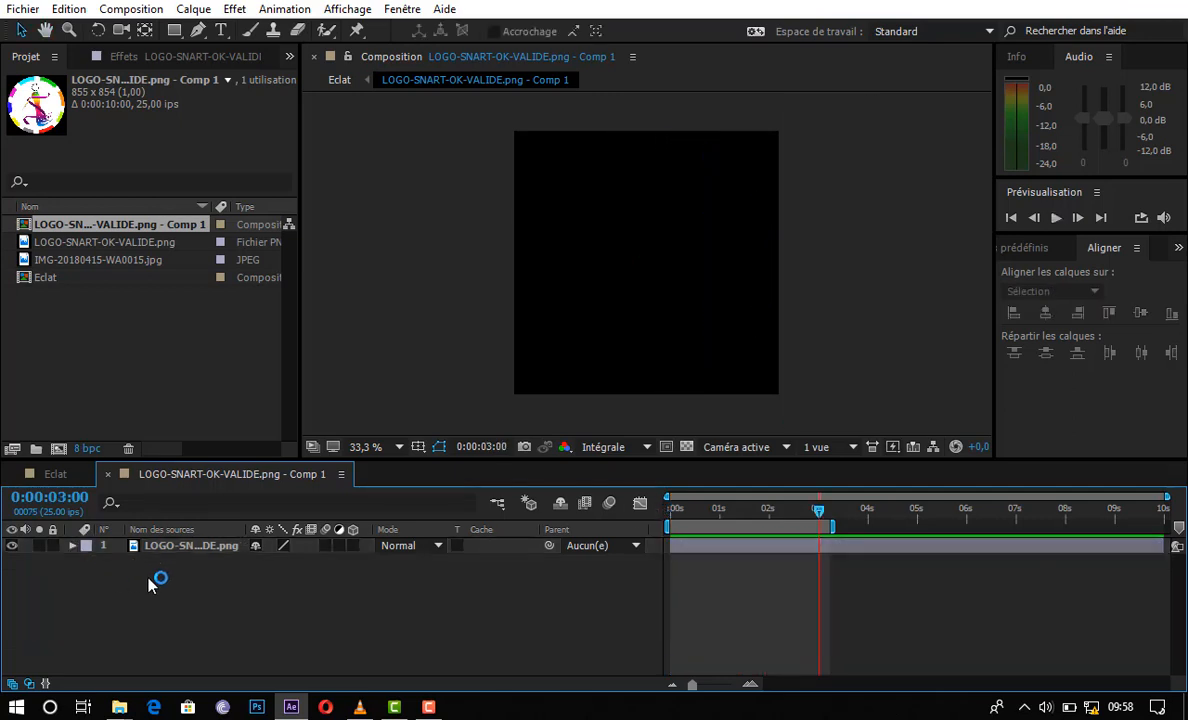
click(108, 483)
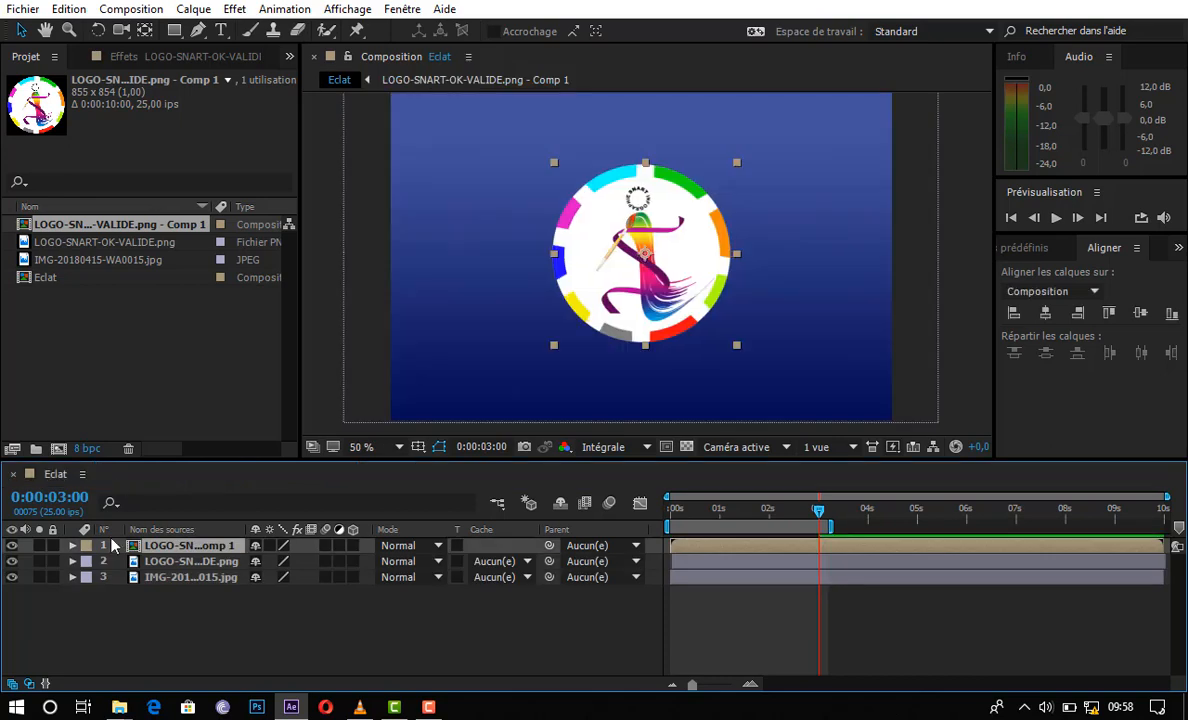
- Preview the Eclat composition from near its start and stop playback
click(125, 603)
click(190, 546)
click(676, 514)
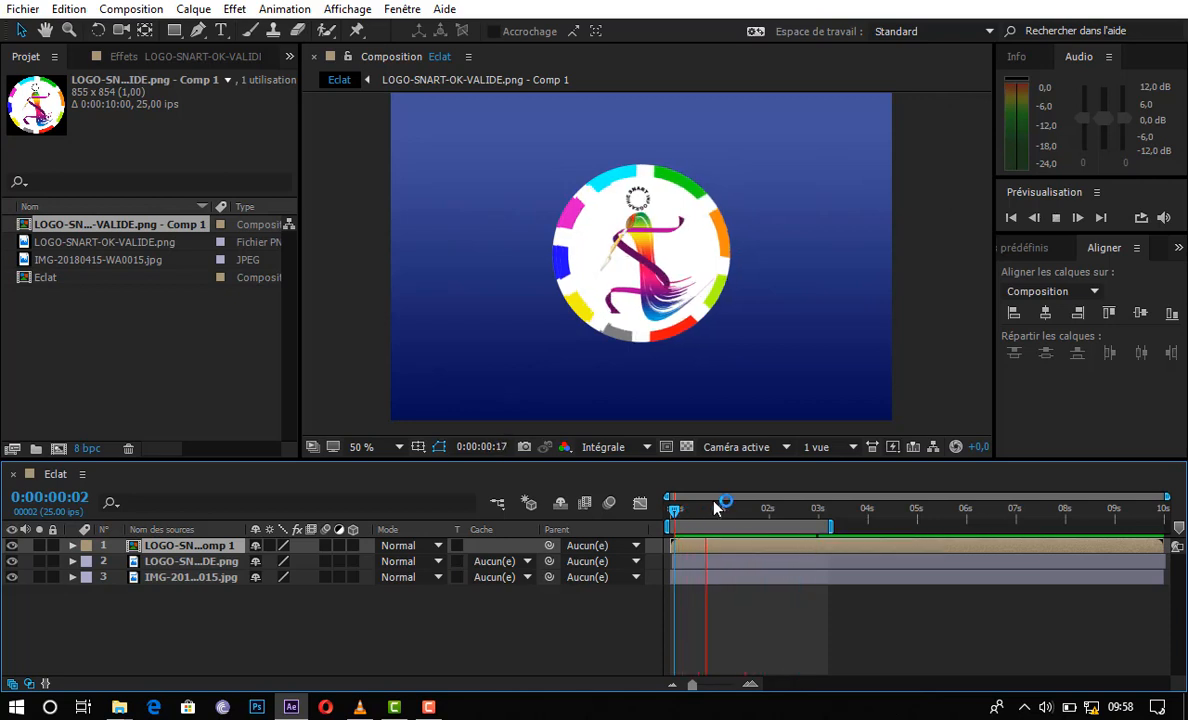
key(space)
click(400, 655)
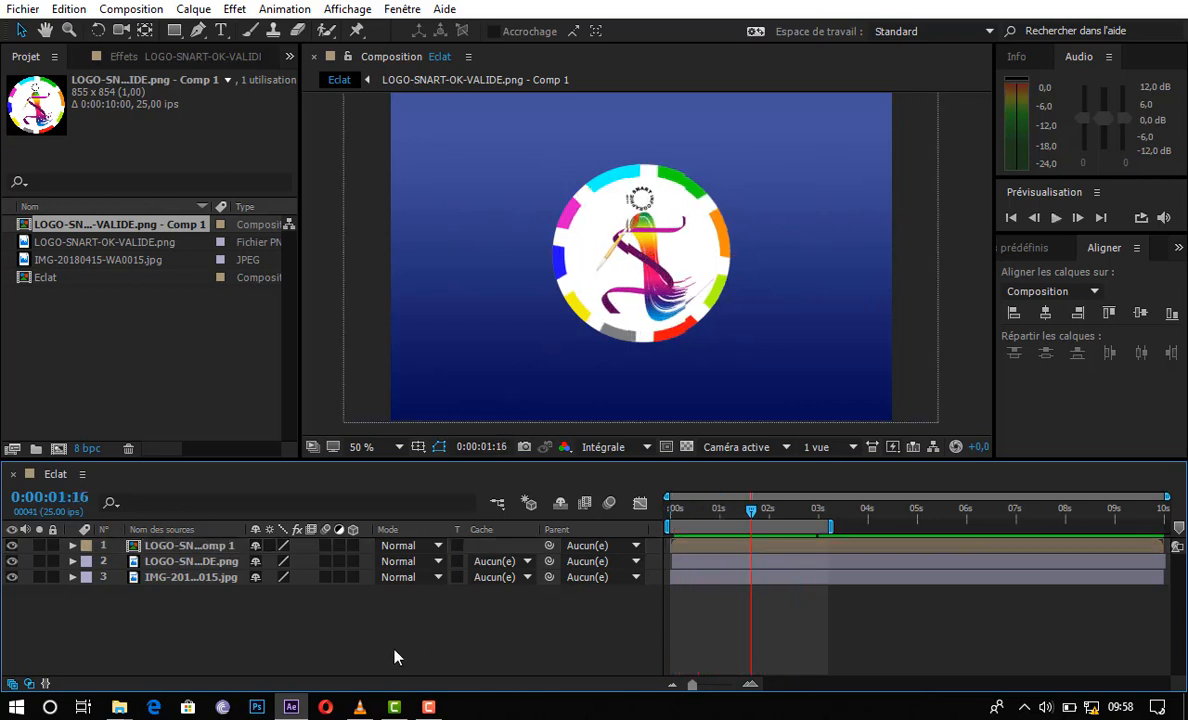
- Apply the Volet linéaire transition effect to the original logo layer beneath the precomposition
click(148, 564)
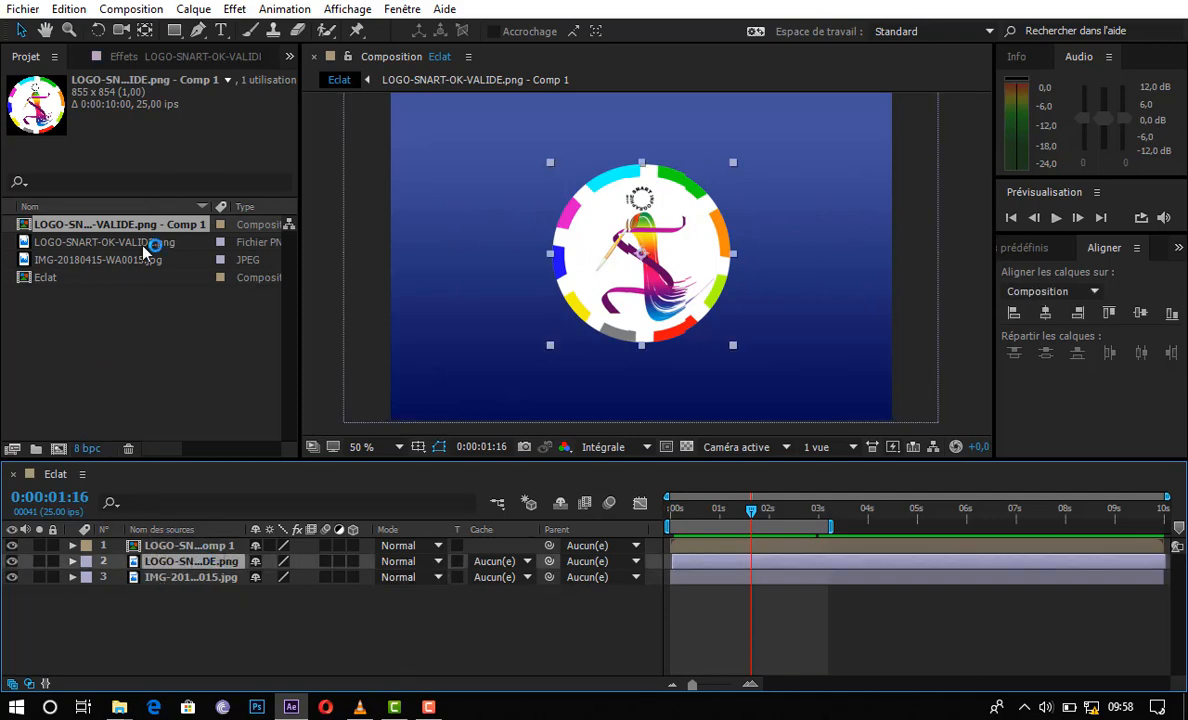
click(234, 9)
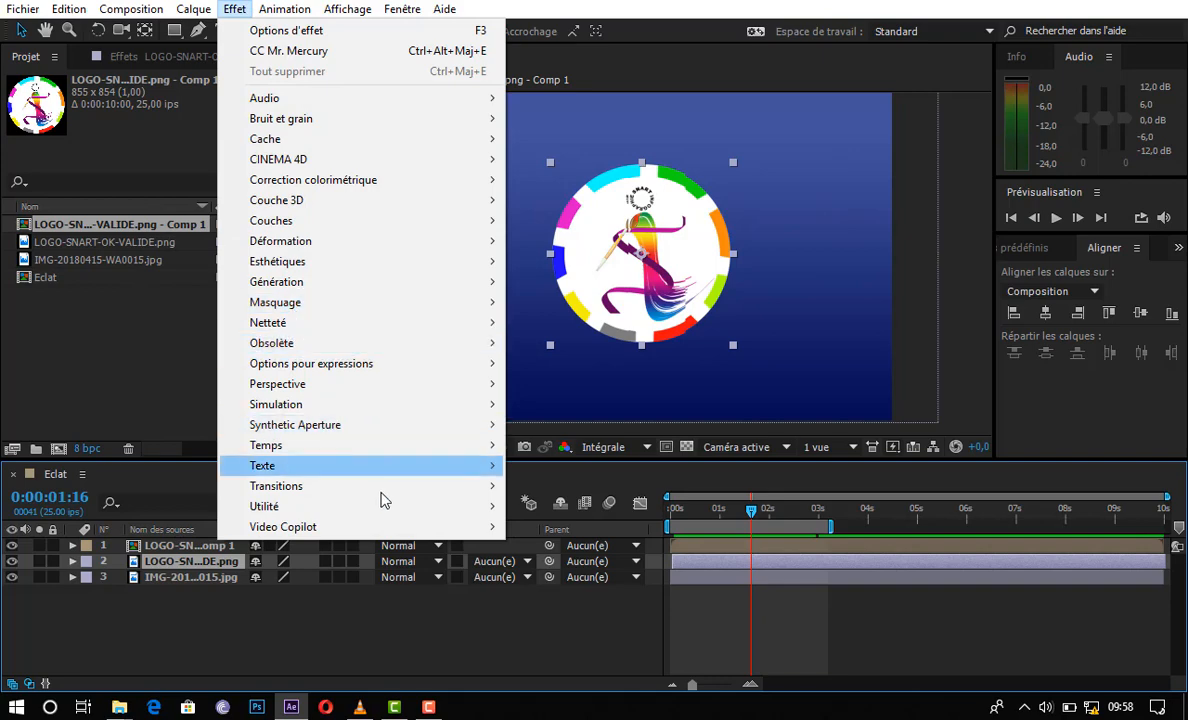
mouse_move(470, 484)
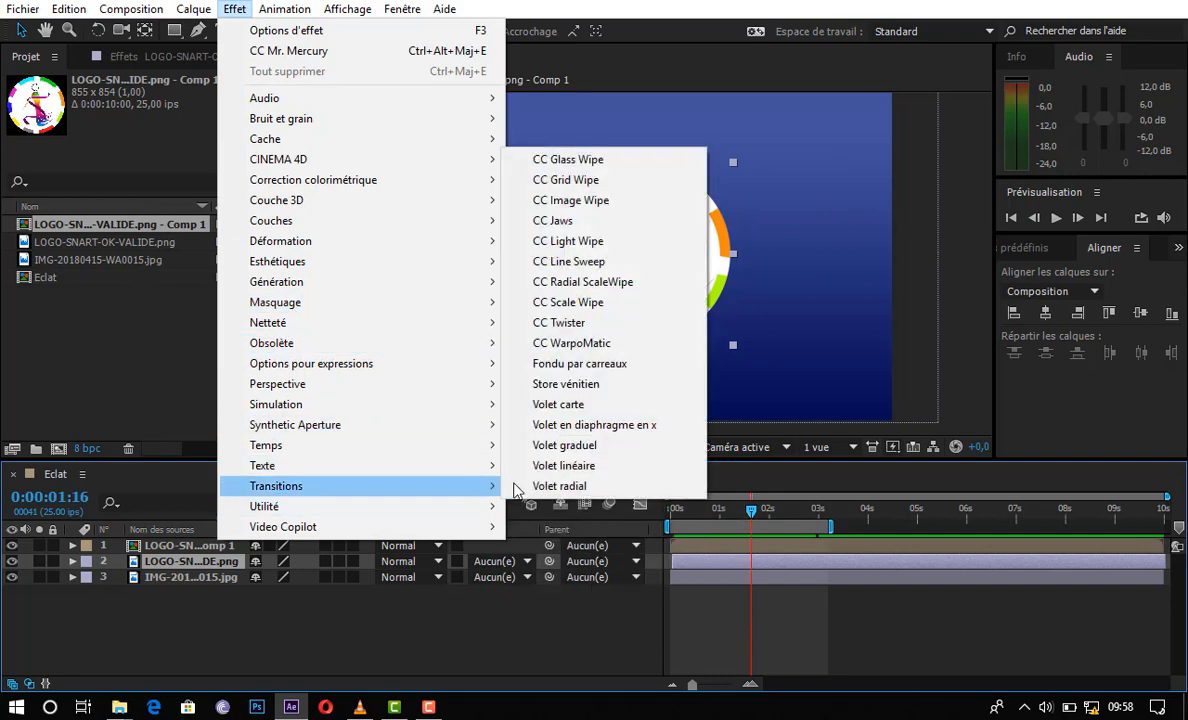
click(612, 465)
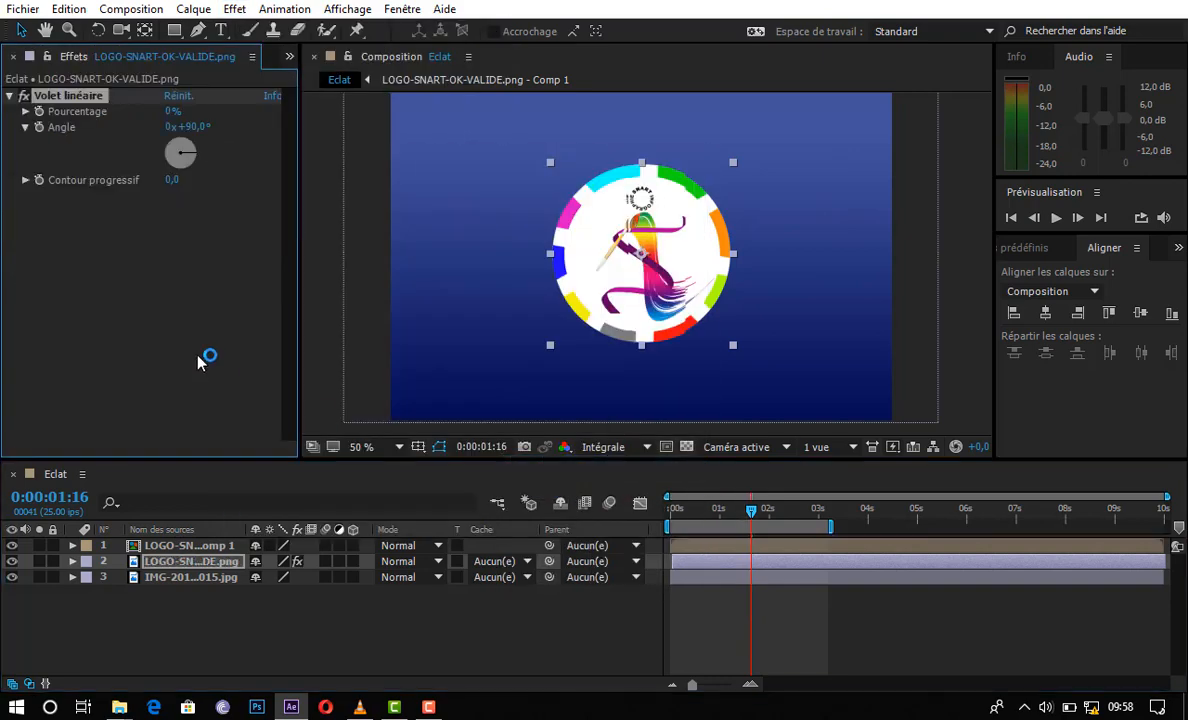
- Hide the precomposition layer and test the Volet linéaire percentage on the logo, returning it to 0 %
click(13, 546)
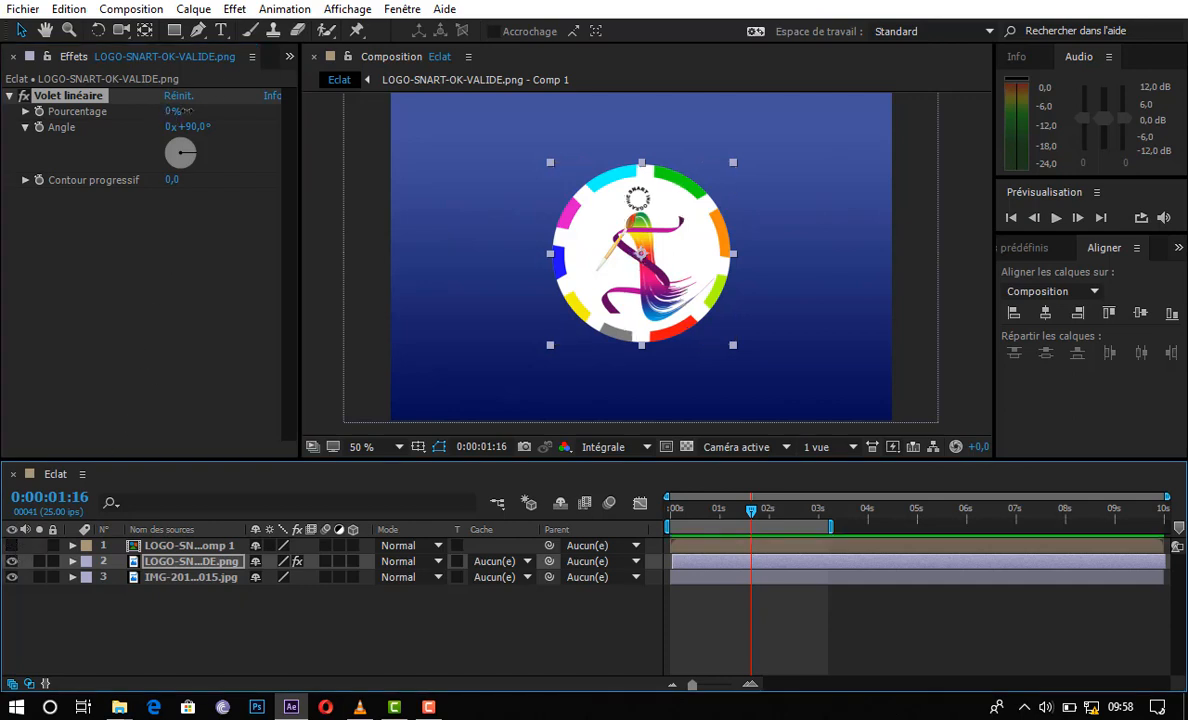
drag(167, 114, 191, 113)
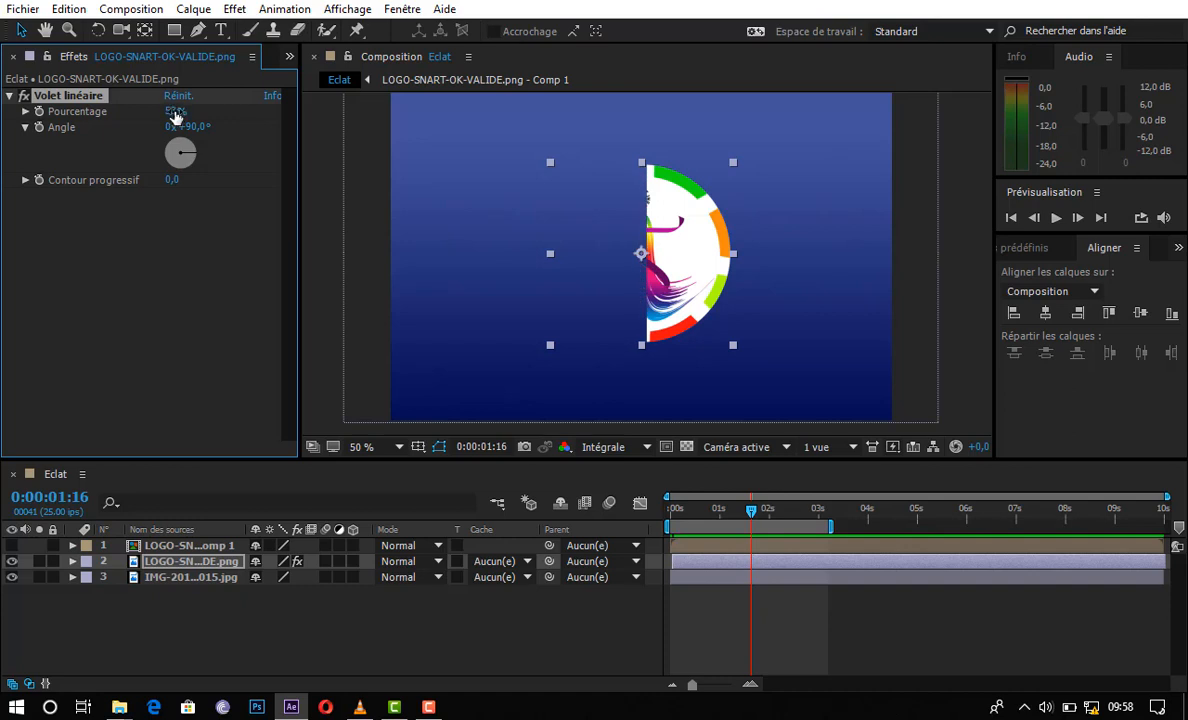
drag(175, 117, 220, 111)
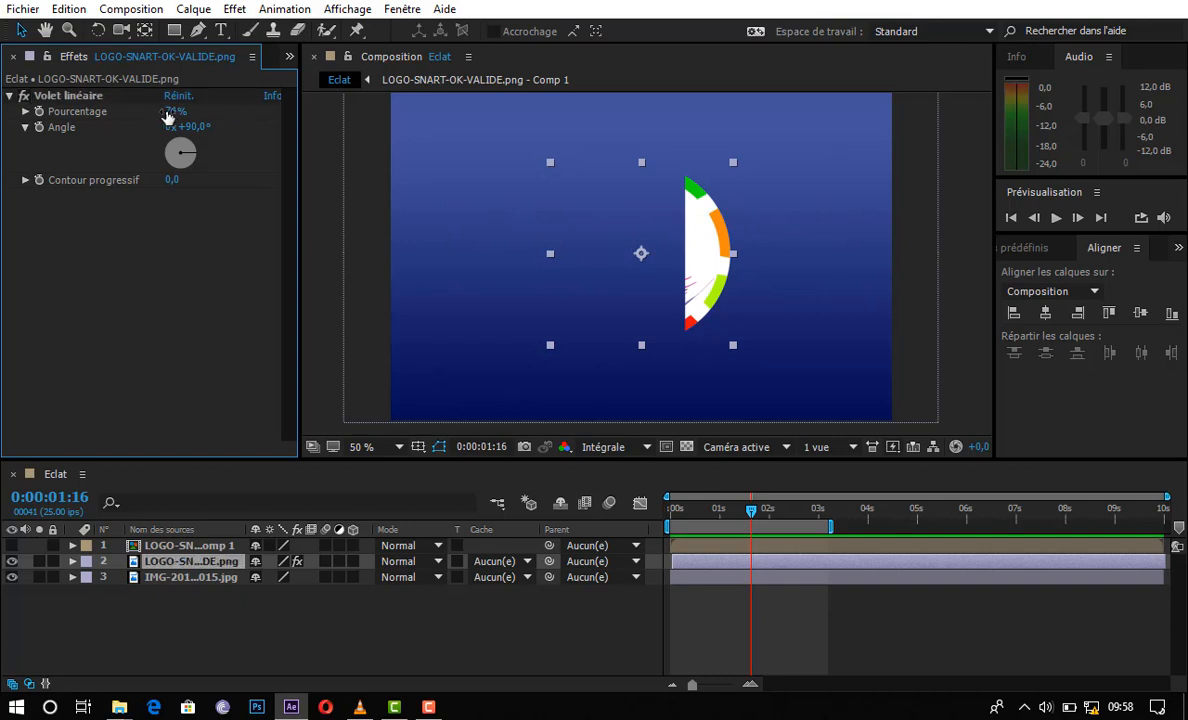
drag(176, 116, 110, 111)
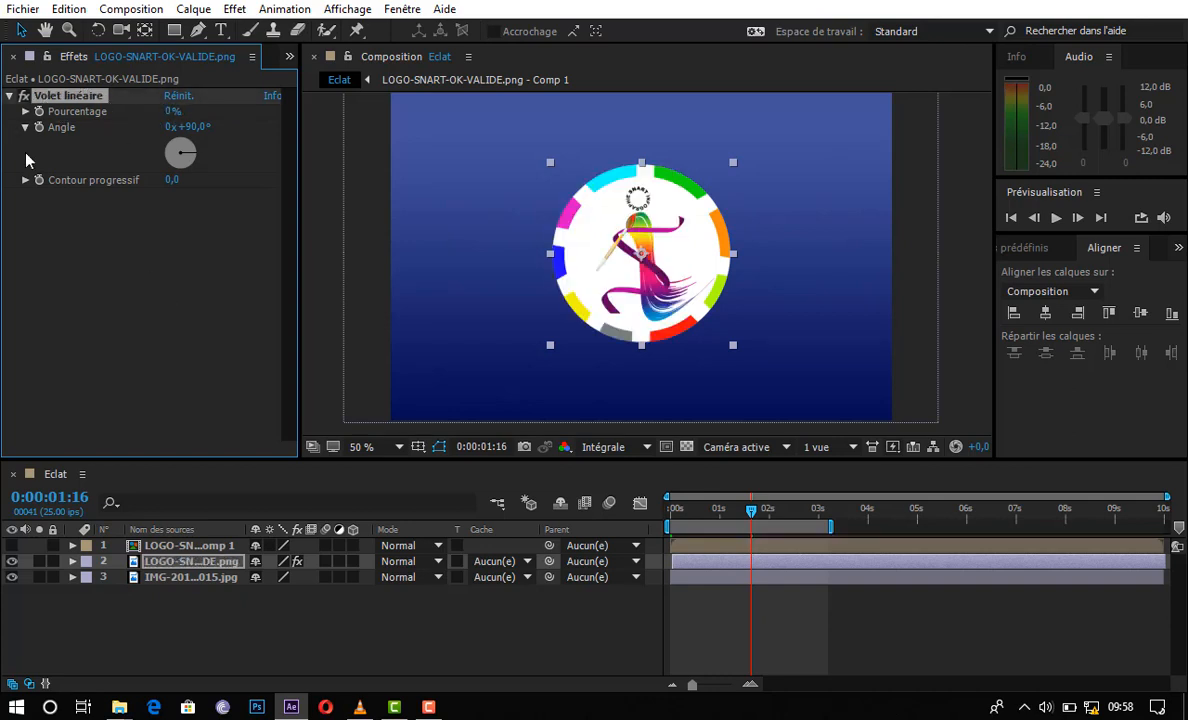
click(152, 340)
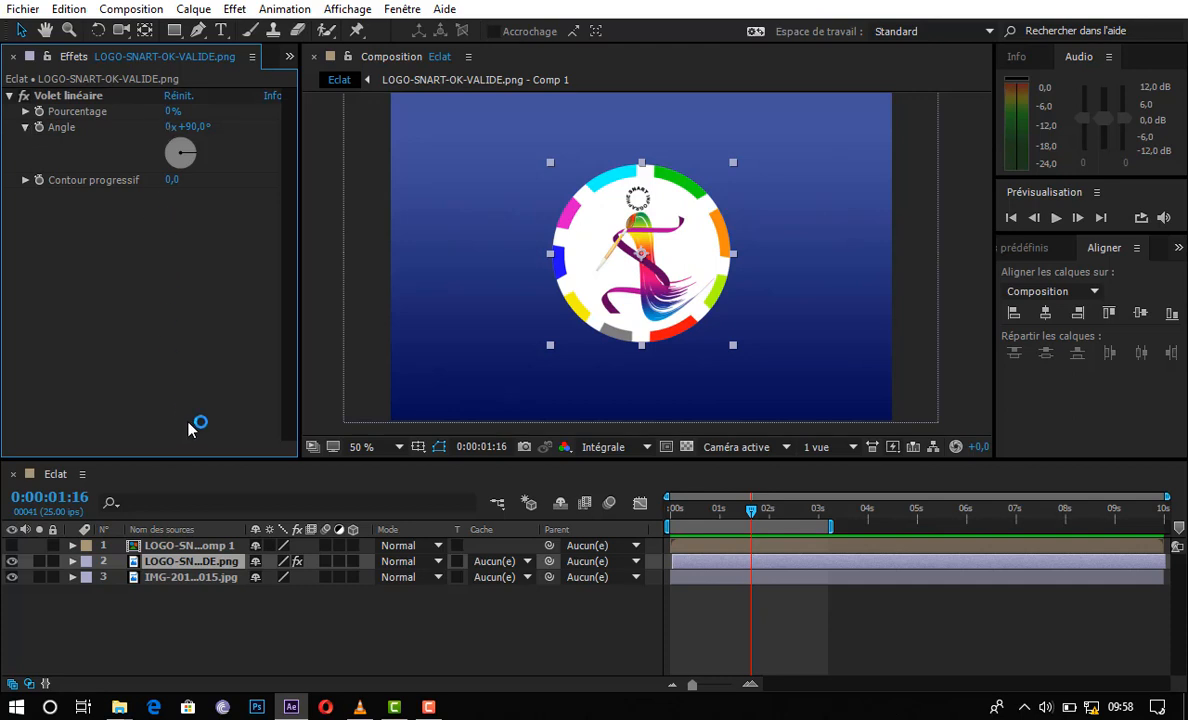
- Animate the logo's Volet linéaire percentage from 0 % at 0:00:00:00 to 100 % at 0:00:03:00
click(672, 510)
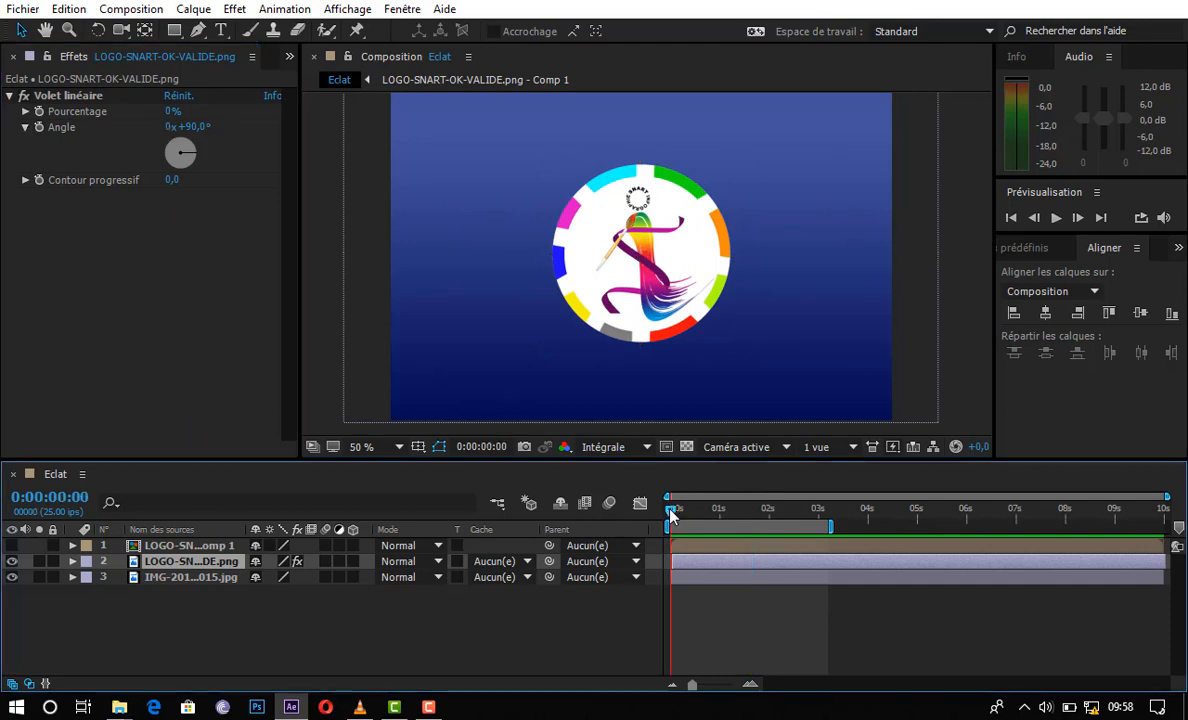
click(36, 97)
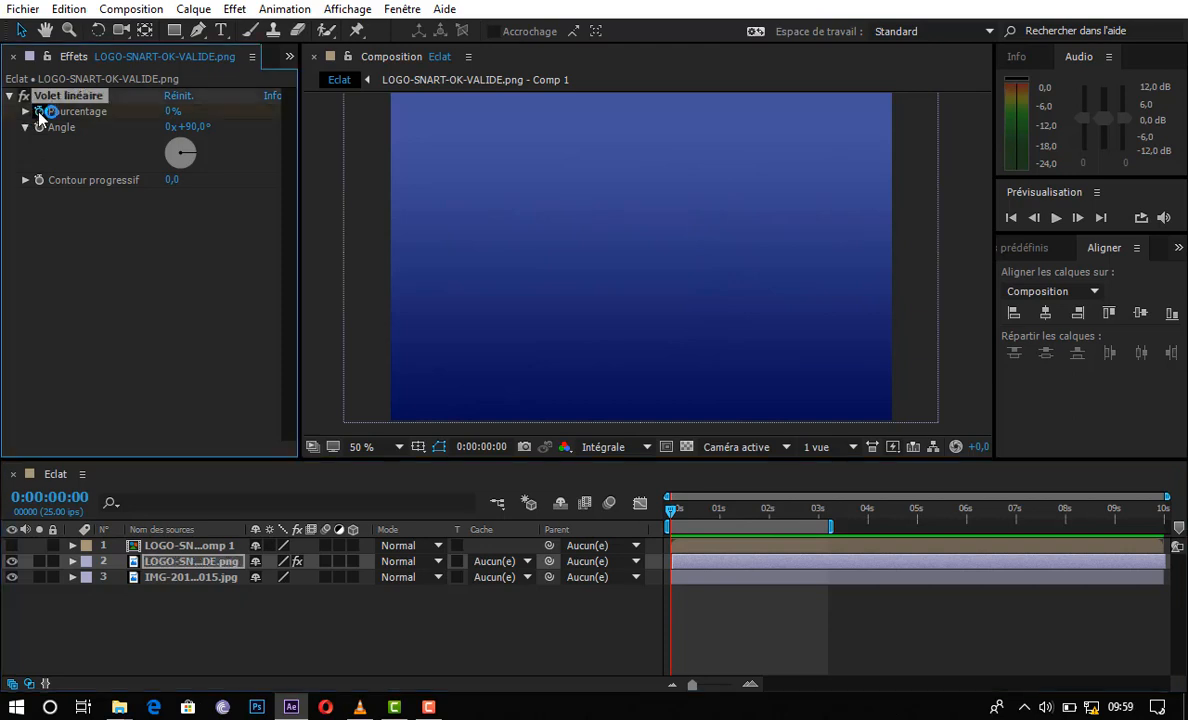
click(817, 518)
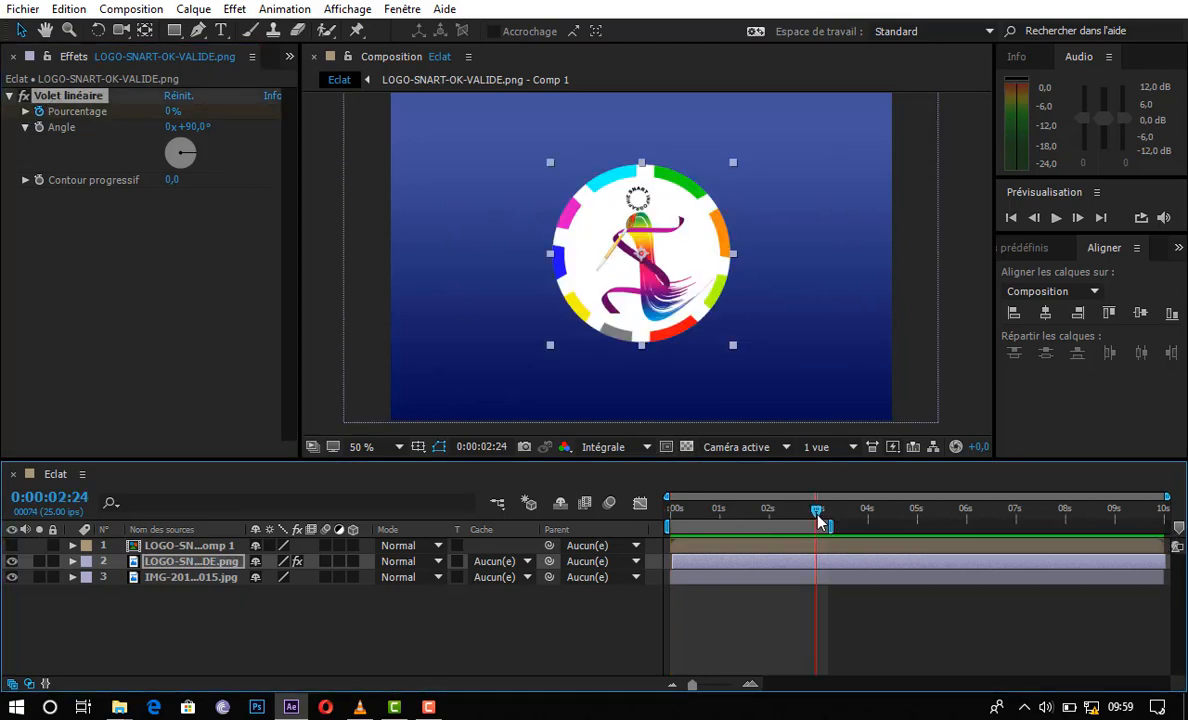
click(820, 516)
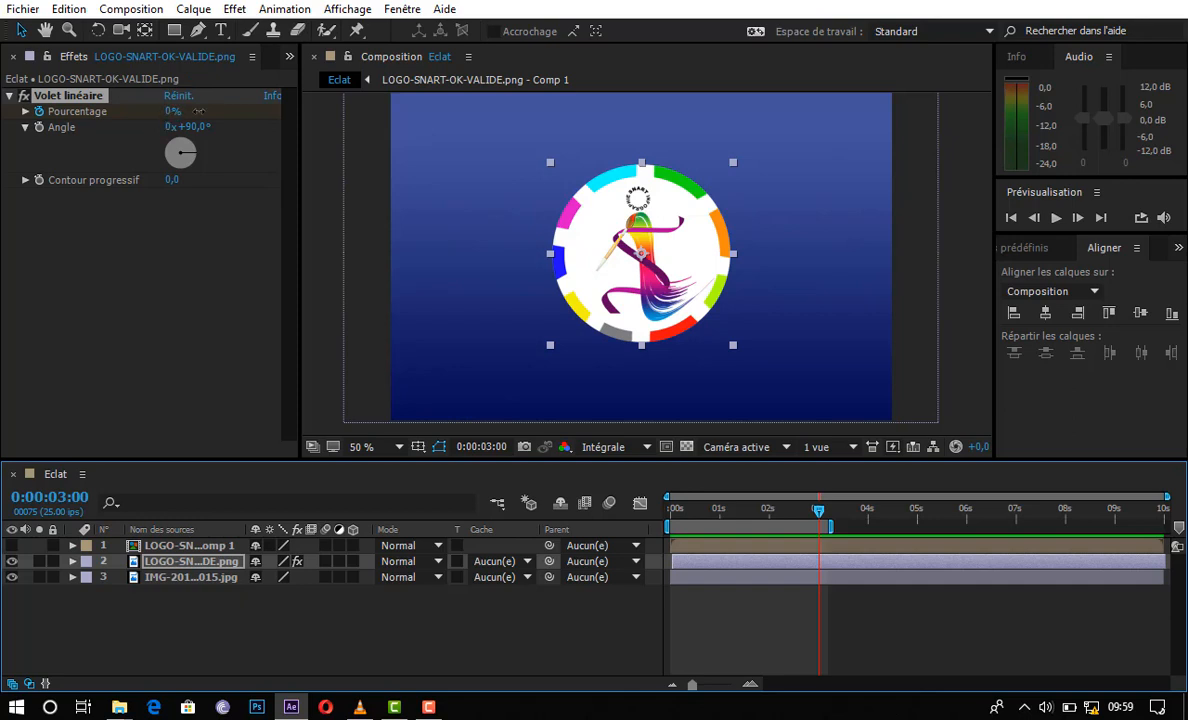
drag(198, 112, 246, 112)
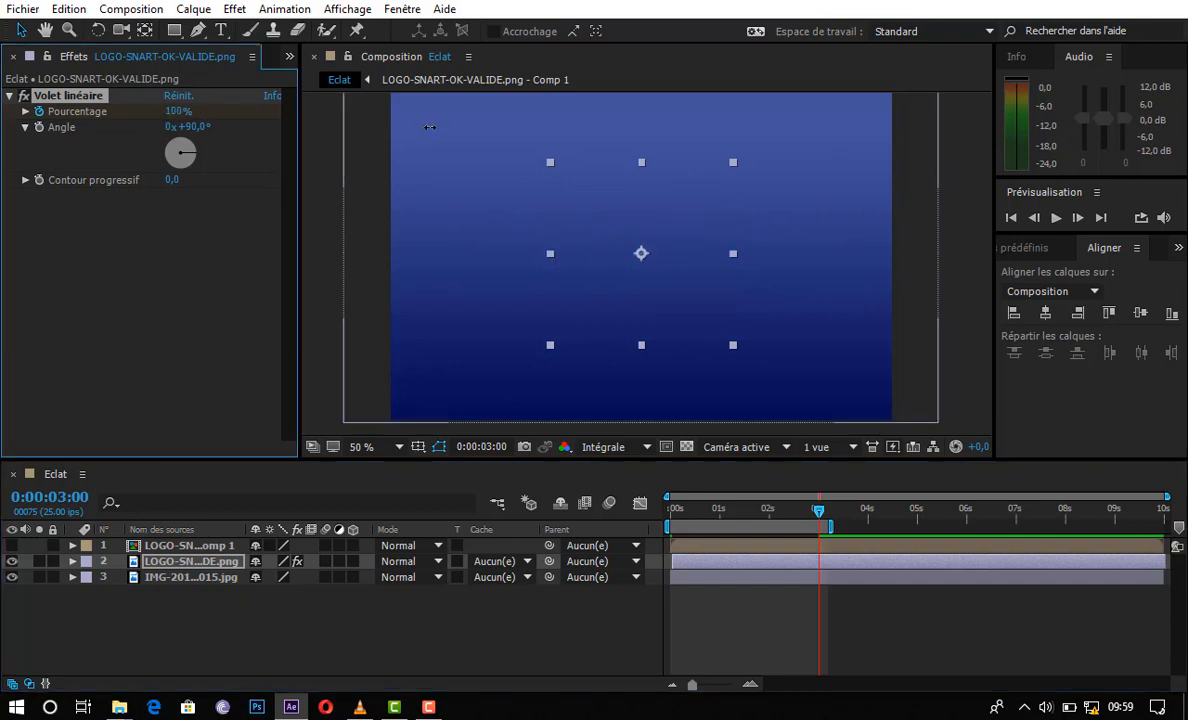
- Preview the wipe from the start of the composition, stop playback and deselect the logo layer
click(672, 511)
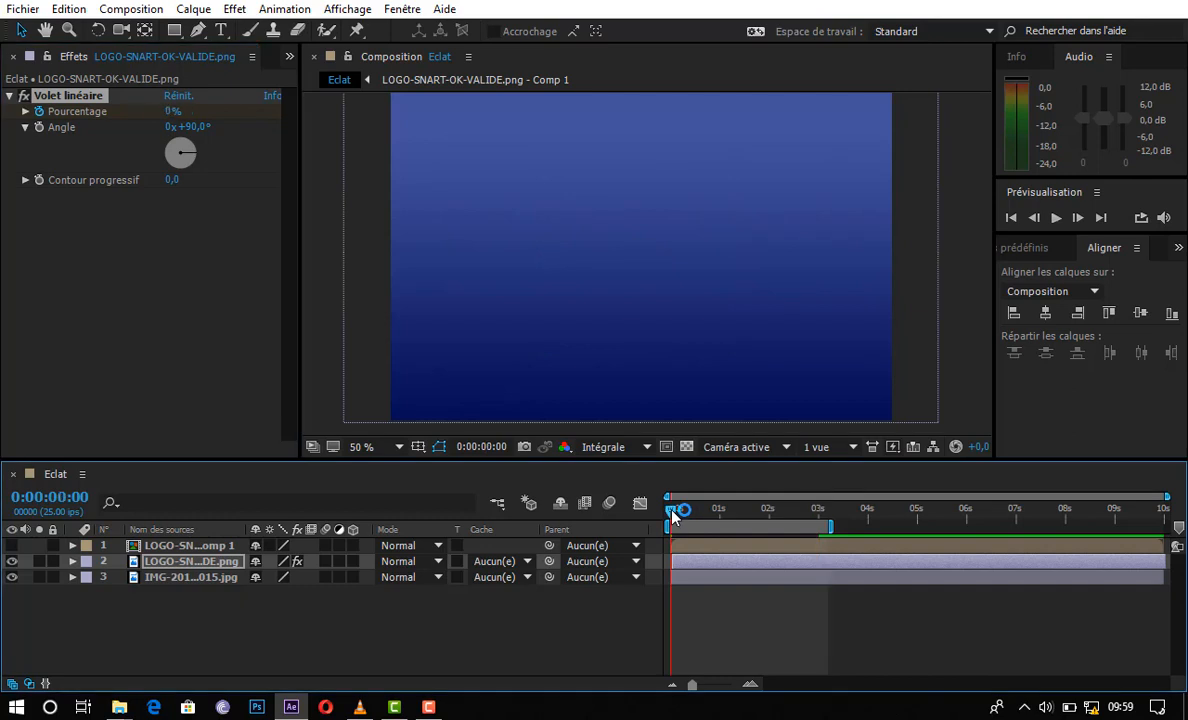
key(space)
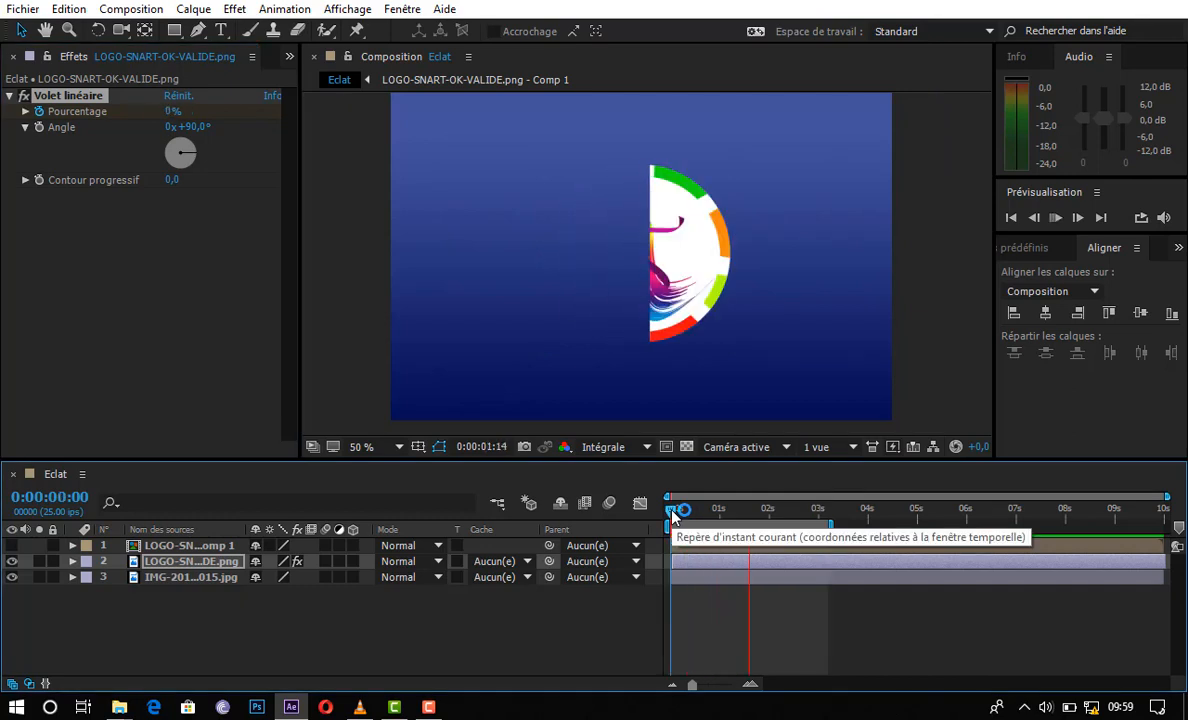
key(space)
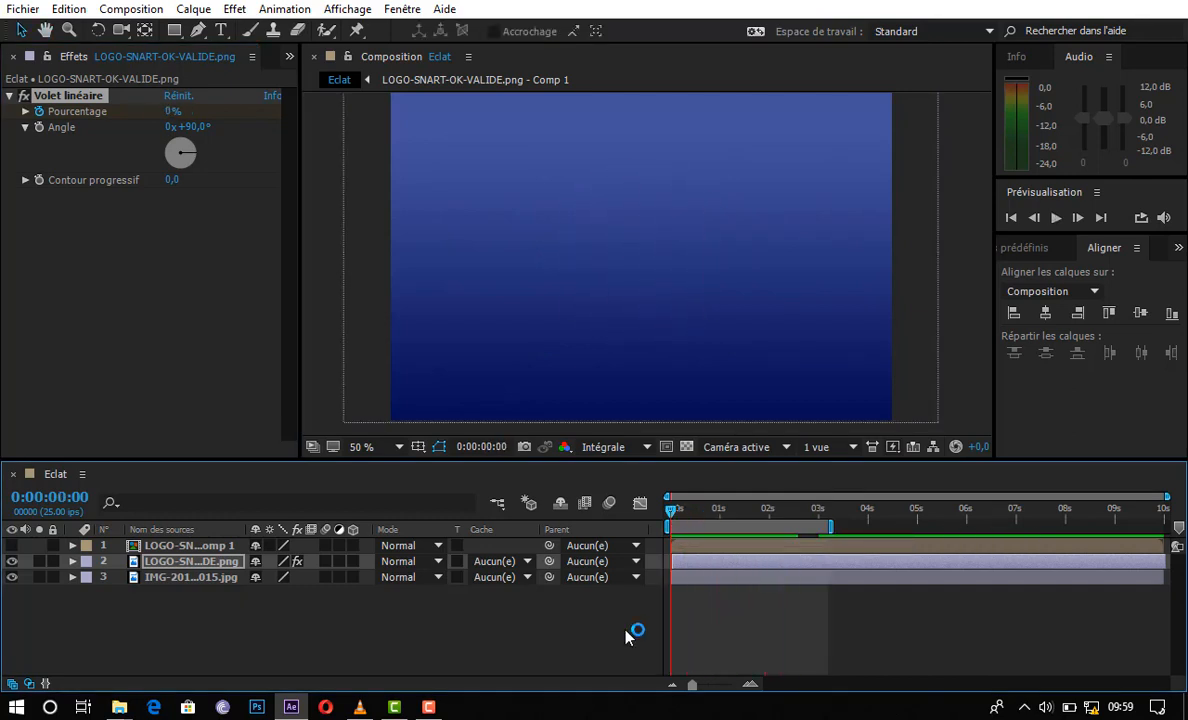
click(485, 640)
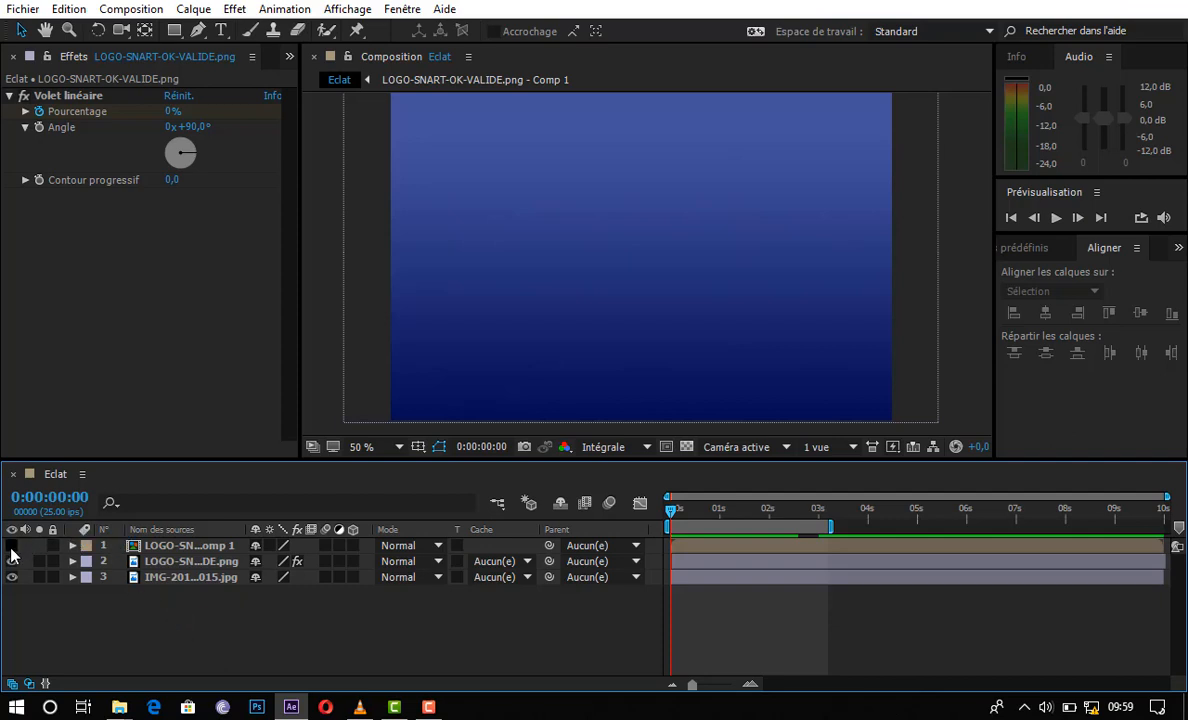
- Make the precomposition layer visible again and check the combined animation up to 0:00:00:10
click(12, 546)
click(164, 552)
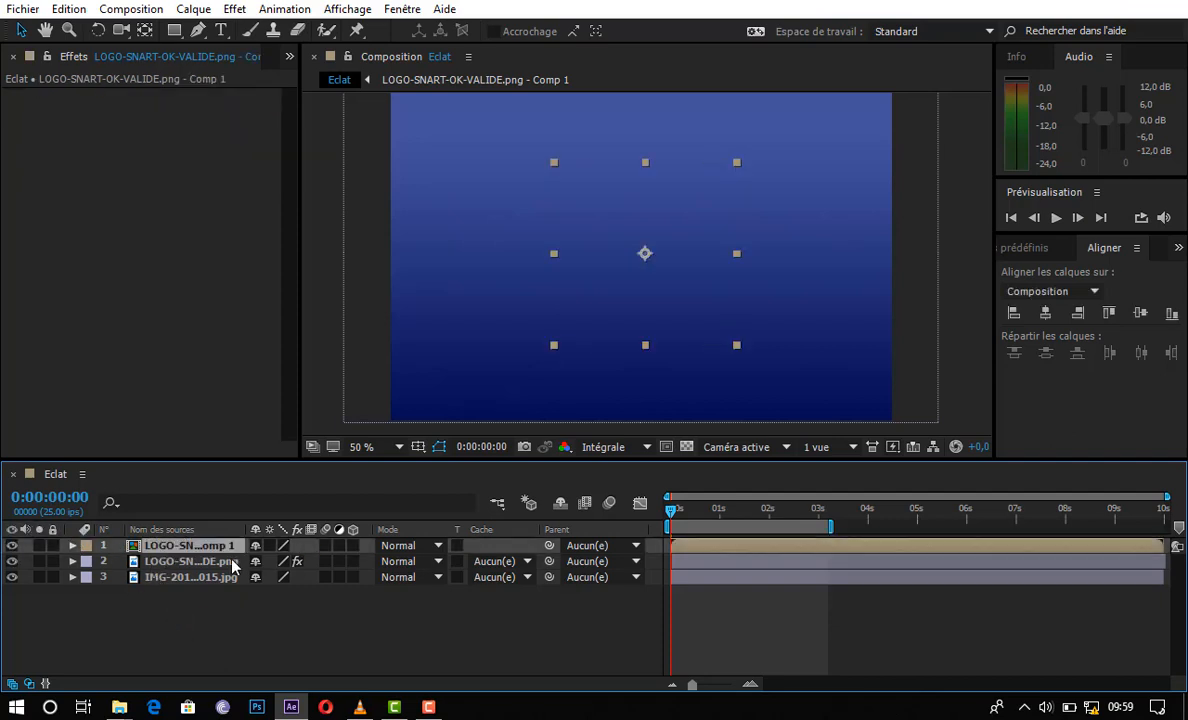
click(180, 561)
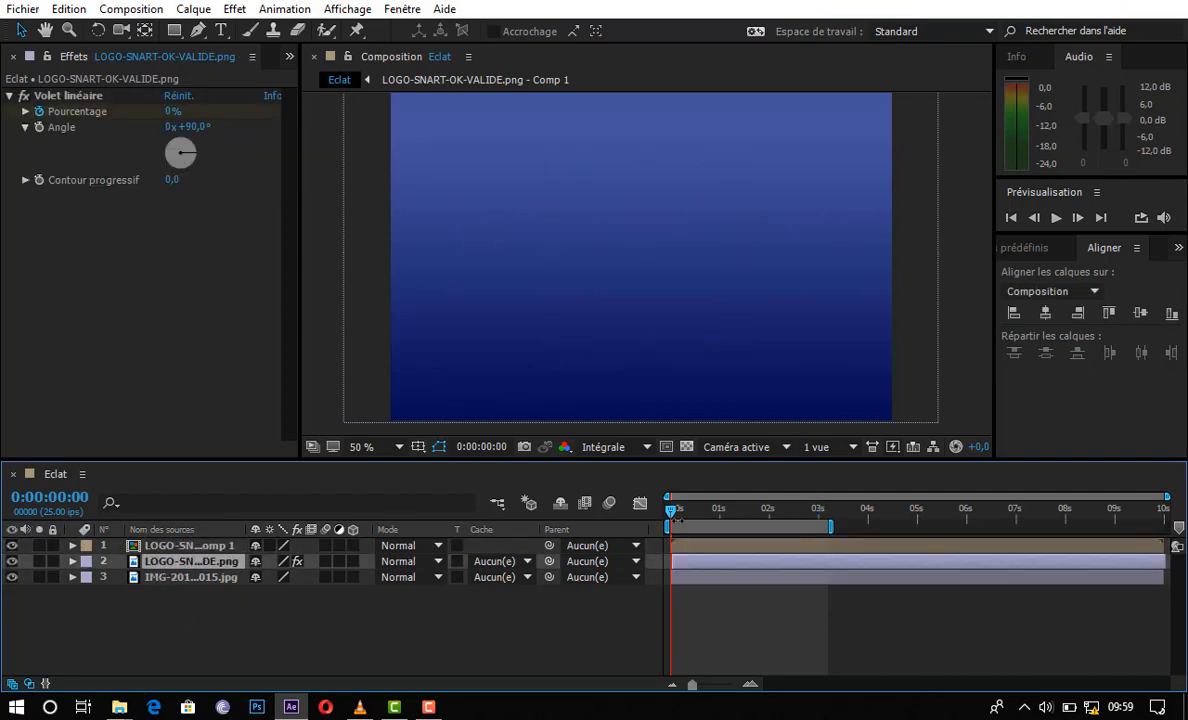
mouse_move(677, 515)
mouse_down()
mouse_move(810, 513)
mouse_move(690, 513)
mouse_up()
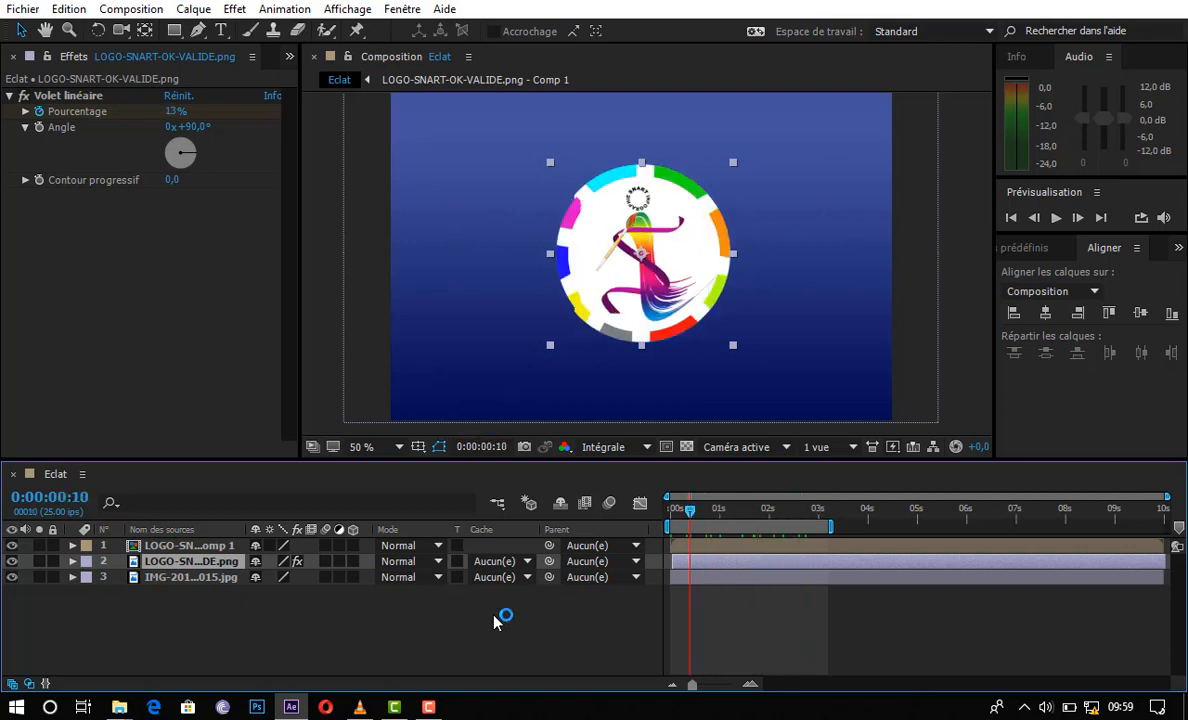
- Apply the CC Mr. Mercury simulation effect to the logo precomposition layer
click(210, 547)
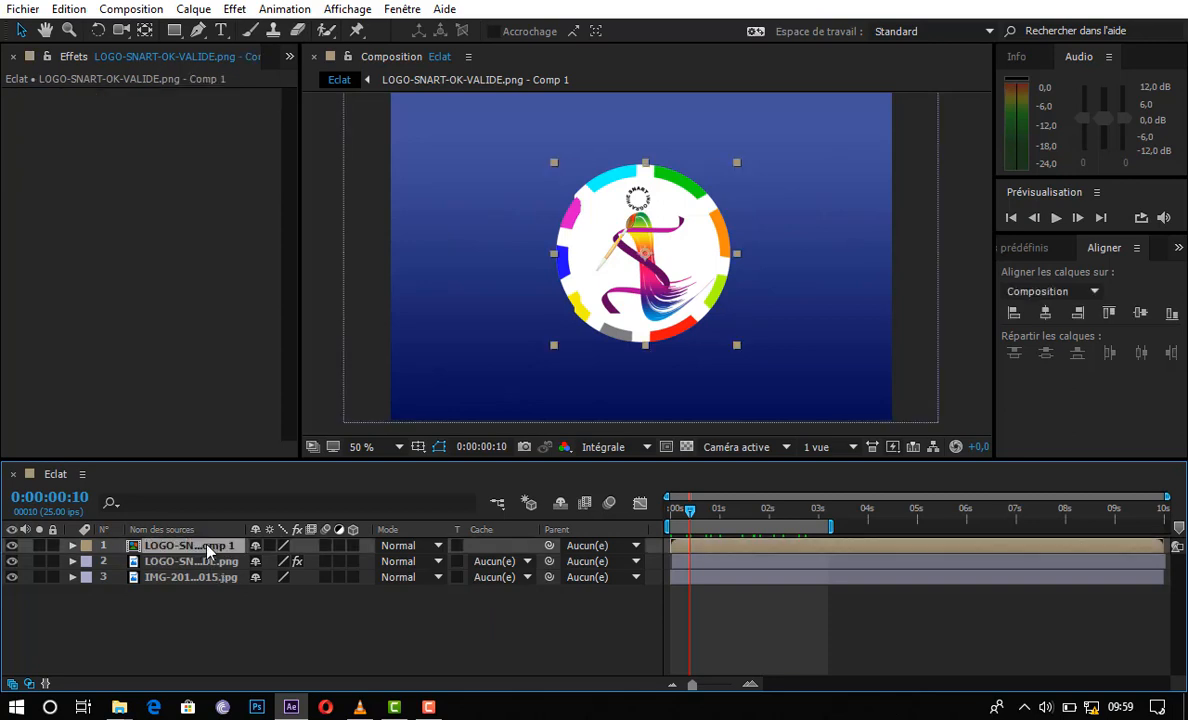
click(236, 9)
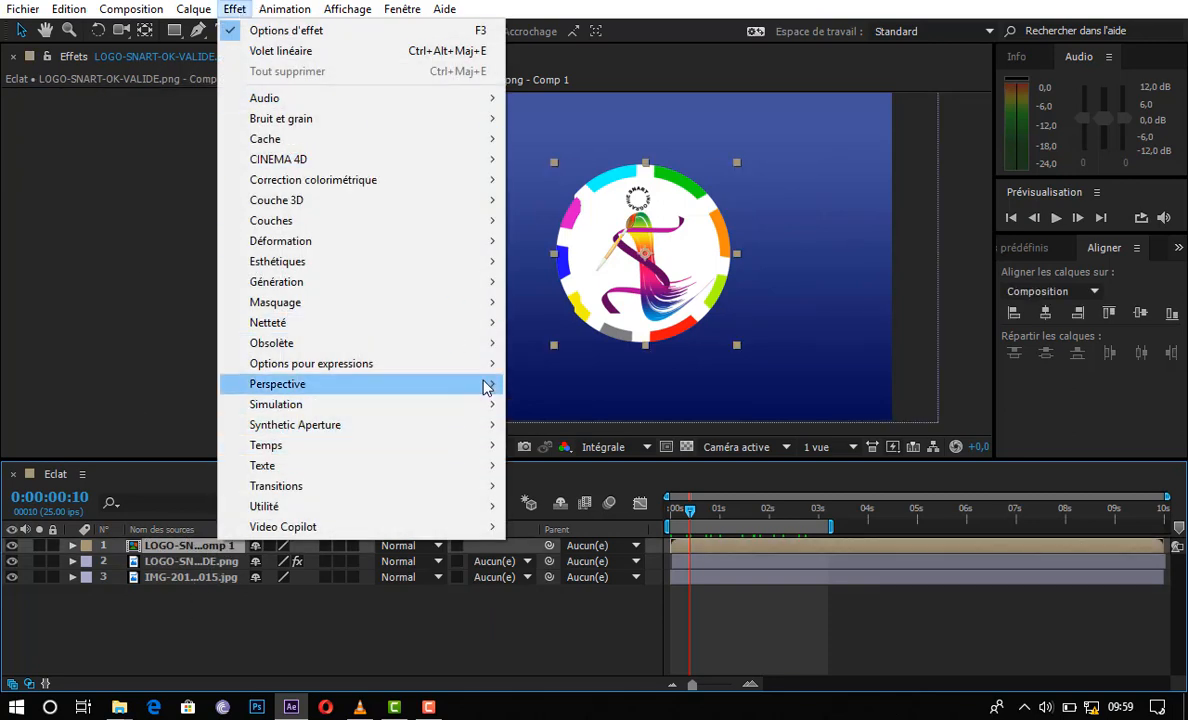
mouse_move(497, 414)
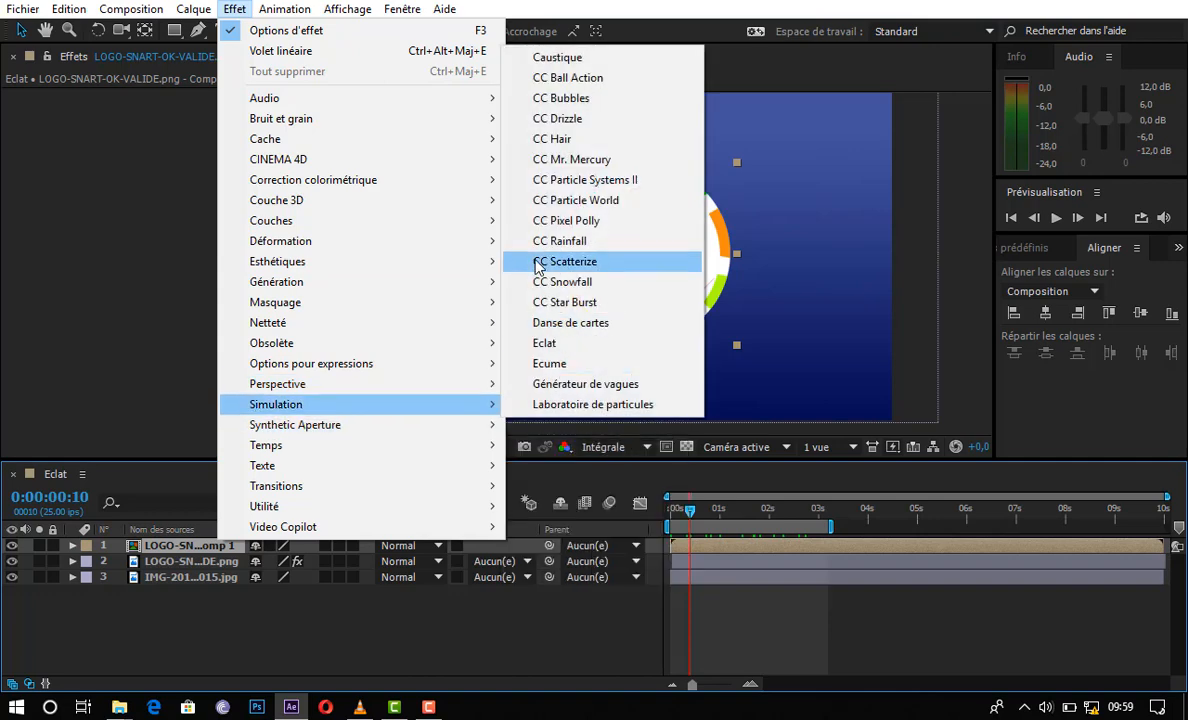
click(597, 162)
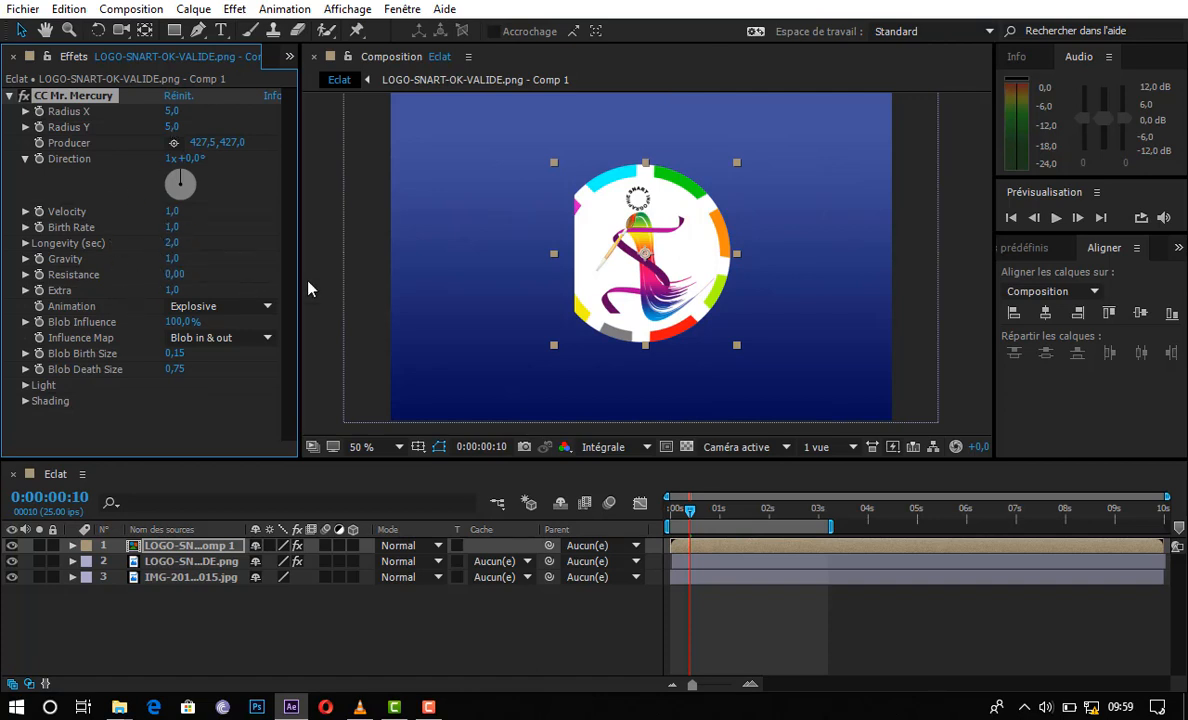
- Hide the original logo layer and, at 0:00:01:08, set the Radius Y of CC Mr. Mercury to 367
click(10, 560)
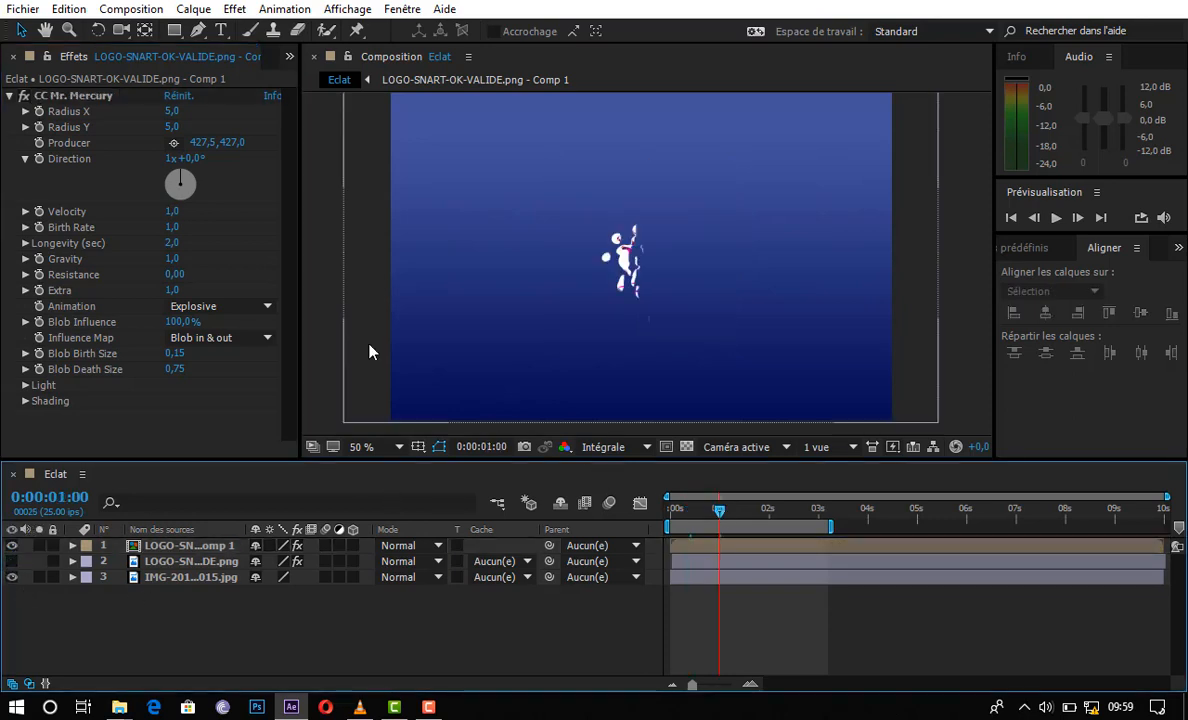
click(737, 512)
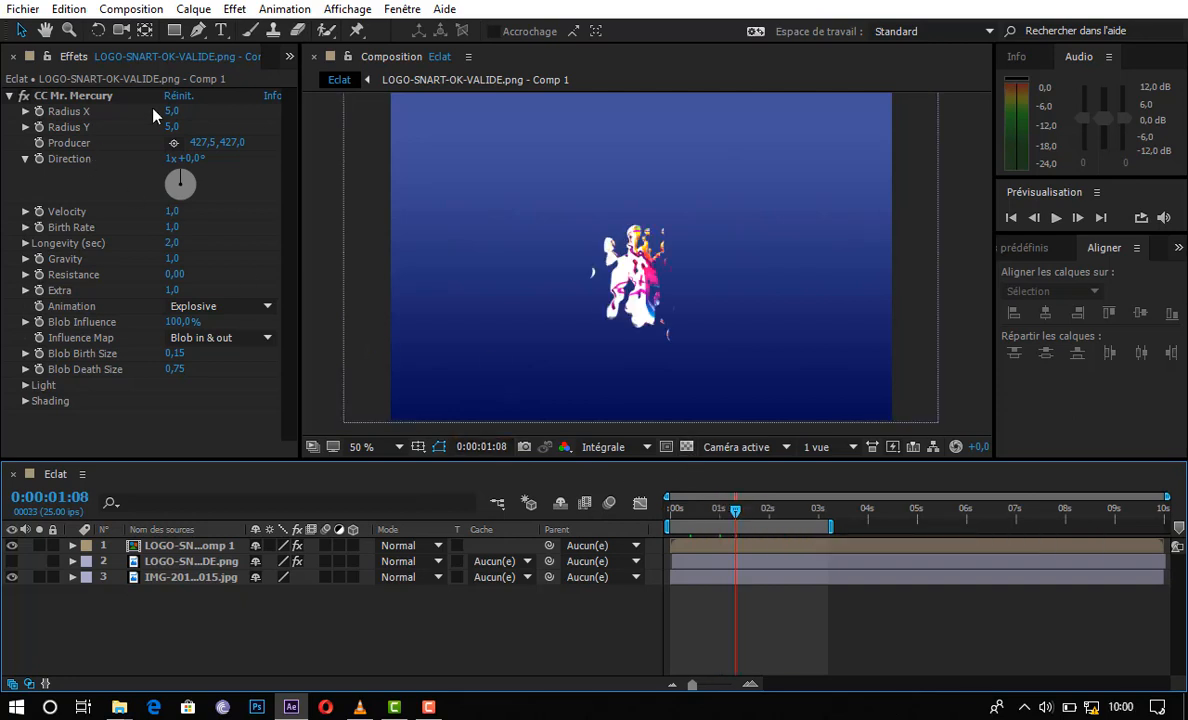
drag(170, 127, 568, 151)
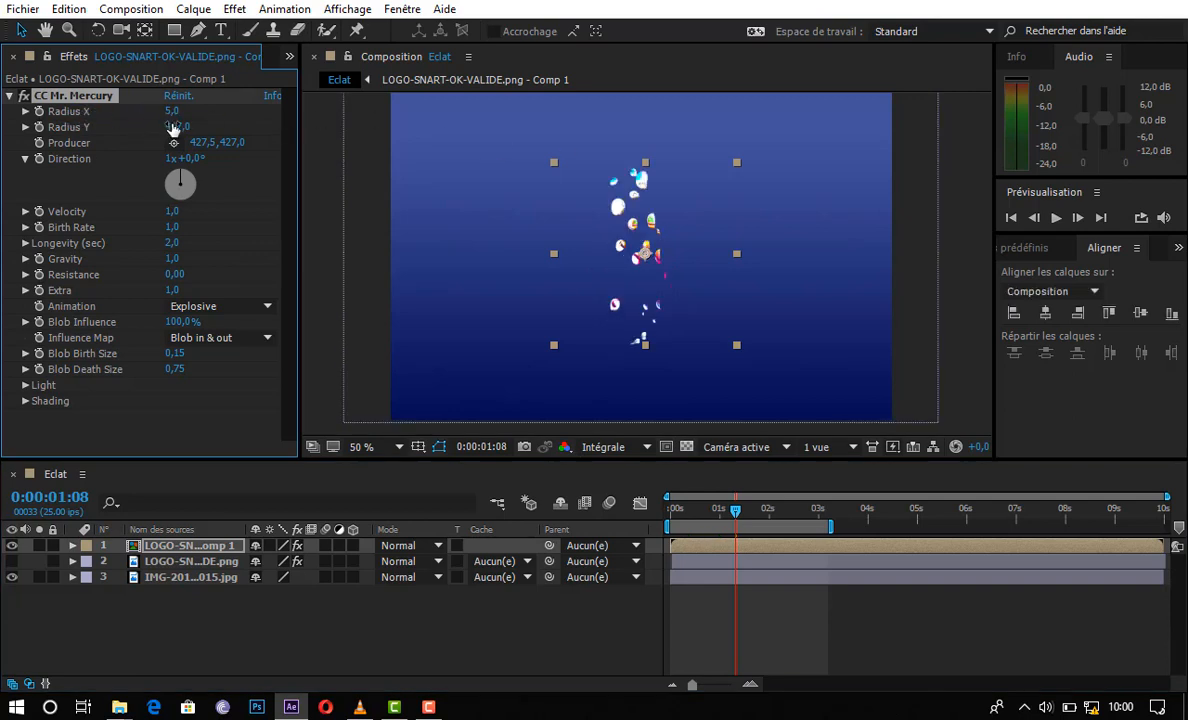
drag(172, 127, 138, 126)
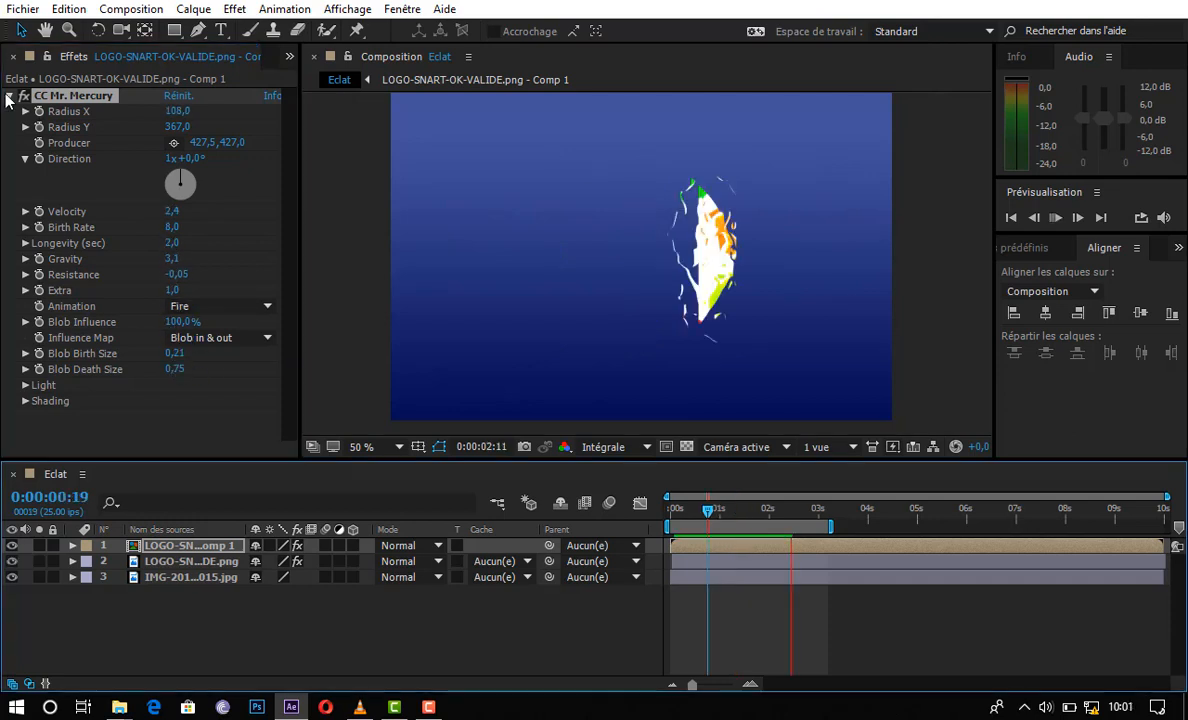
- Collapse the CC Mr. Mercury settings, stop the preview and deselect the precomposition layer
click(9, 96)
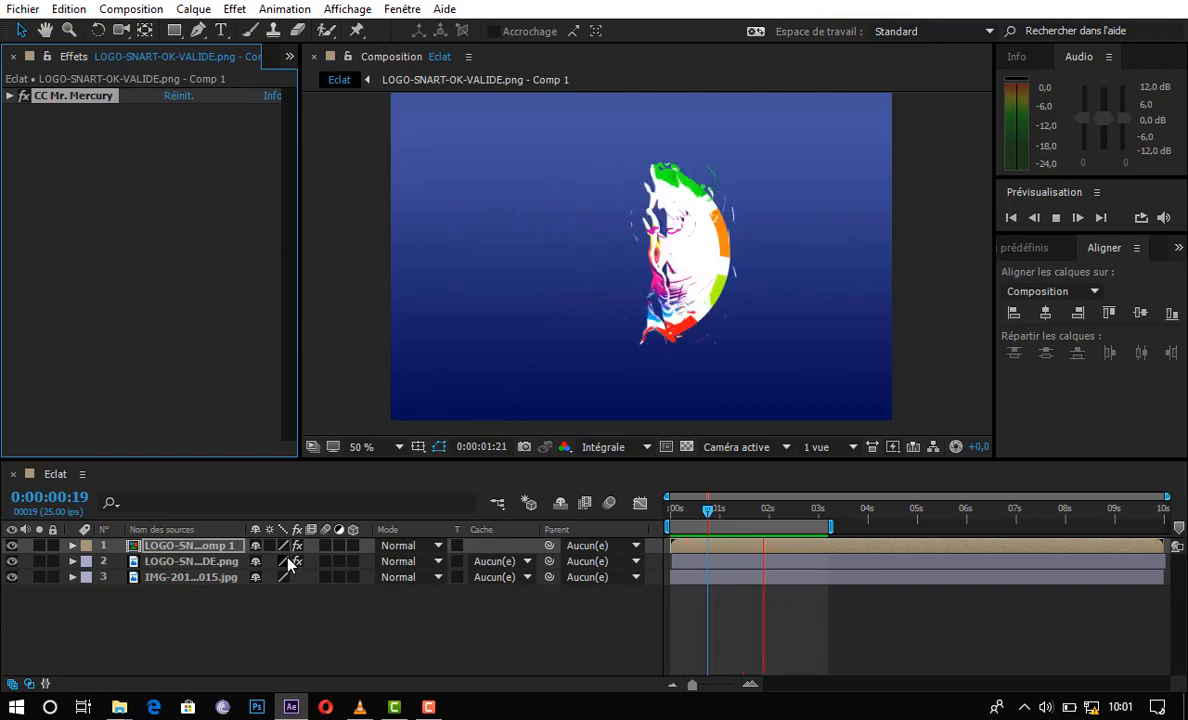
key(space)
click(368, 631)
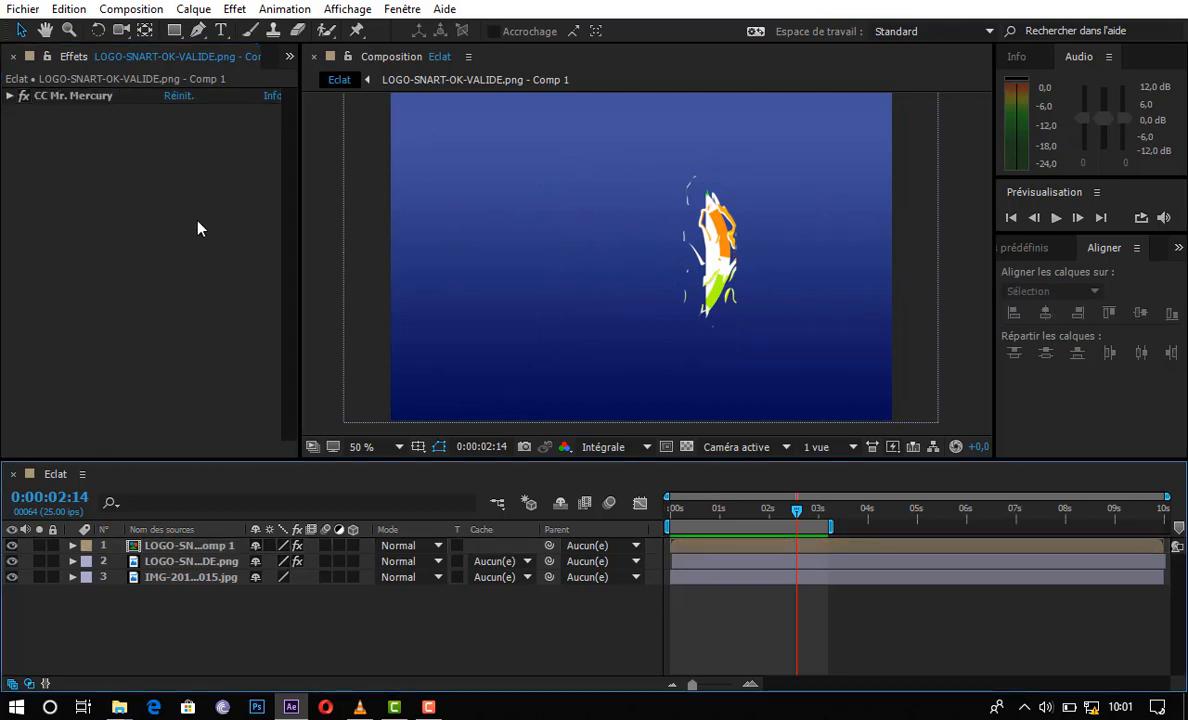
- Create a point text layer reading "Présenté par SNART" in the lower part of the composition
click(221, 30)
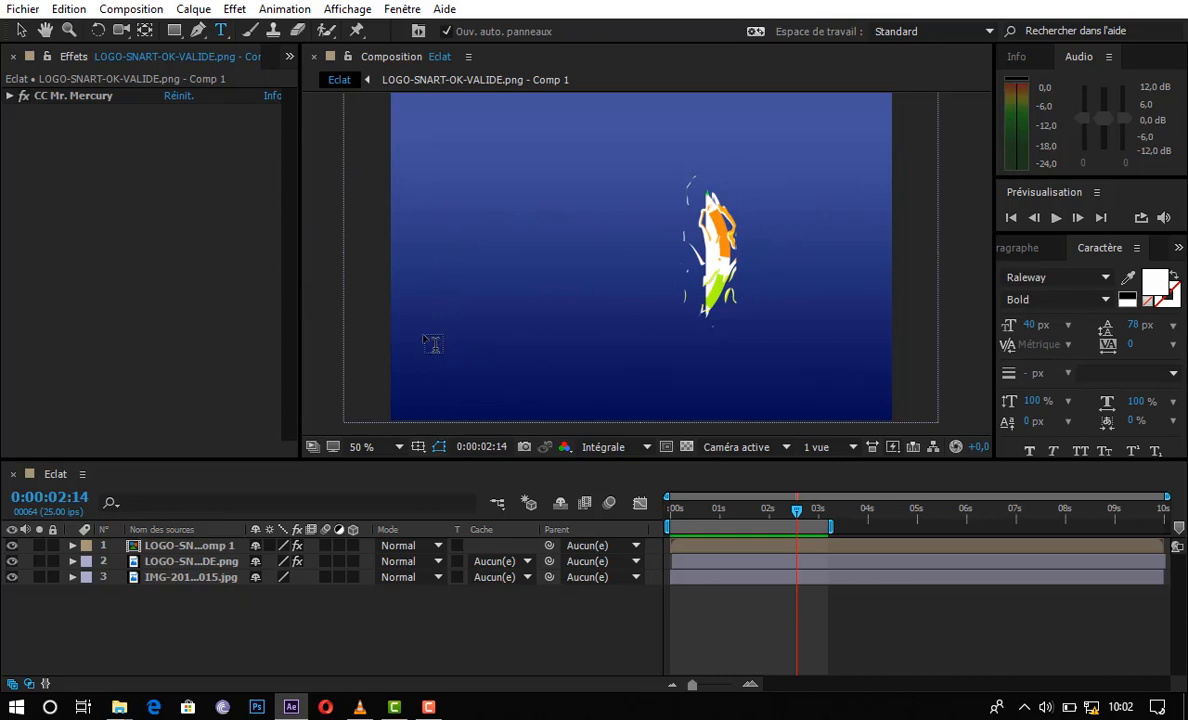
click(470, 353)
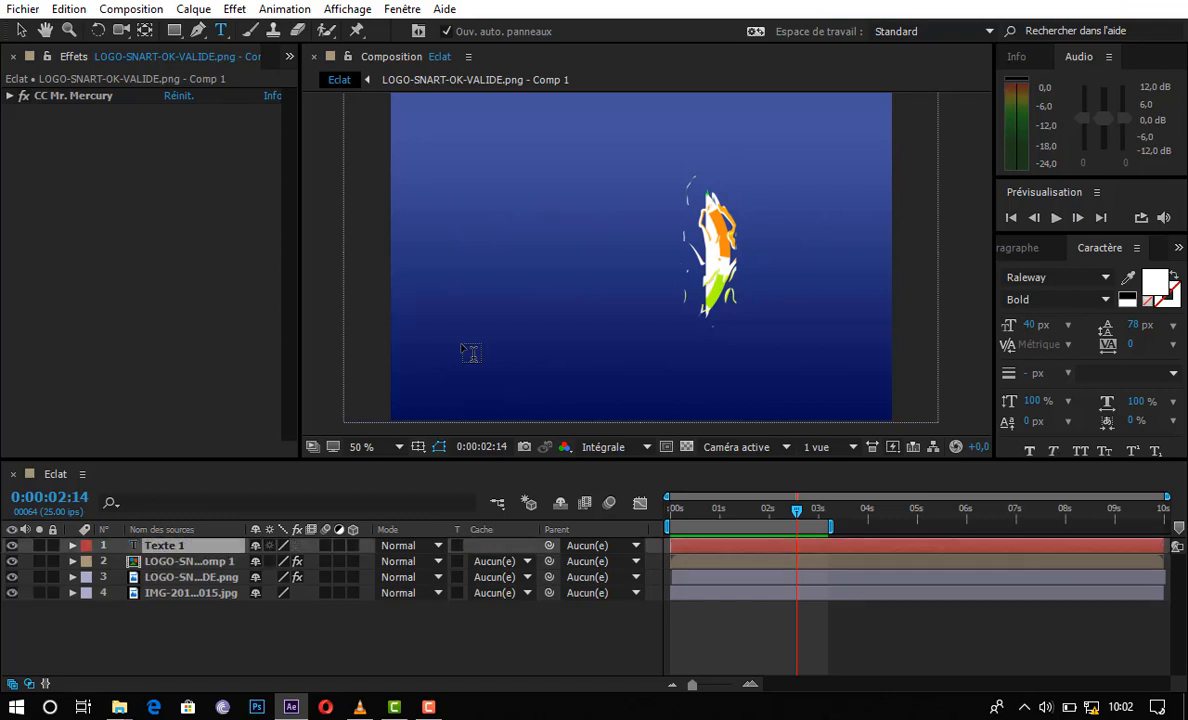
click(470, 353)
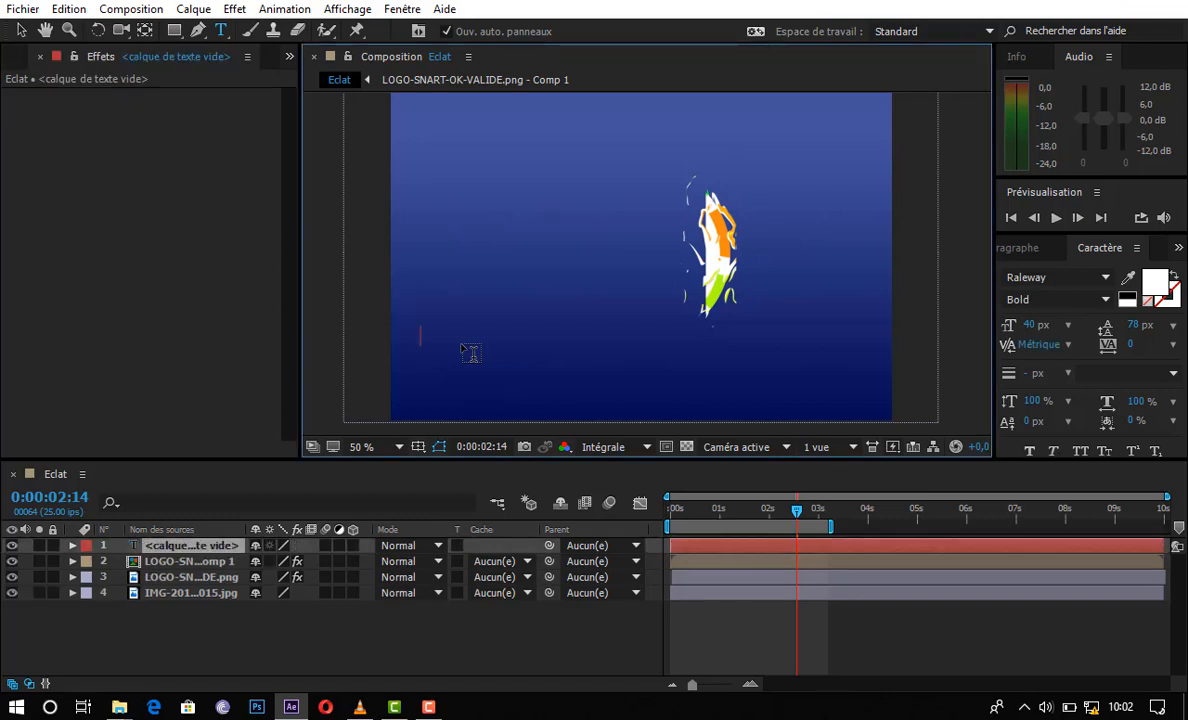
text(C)
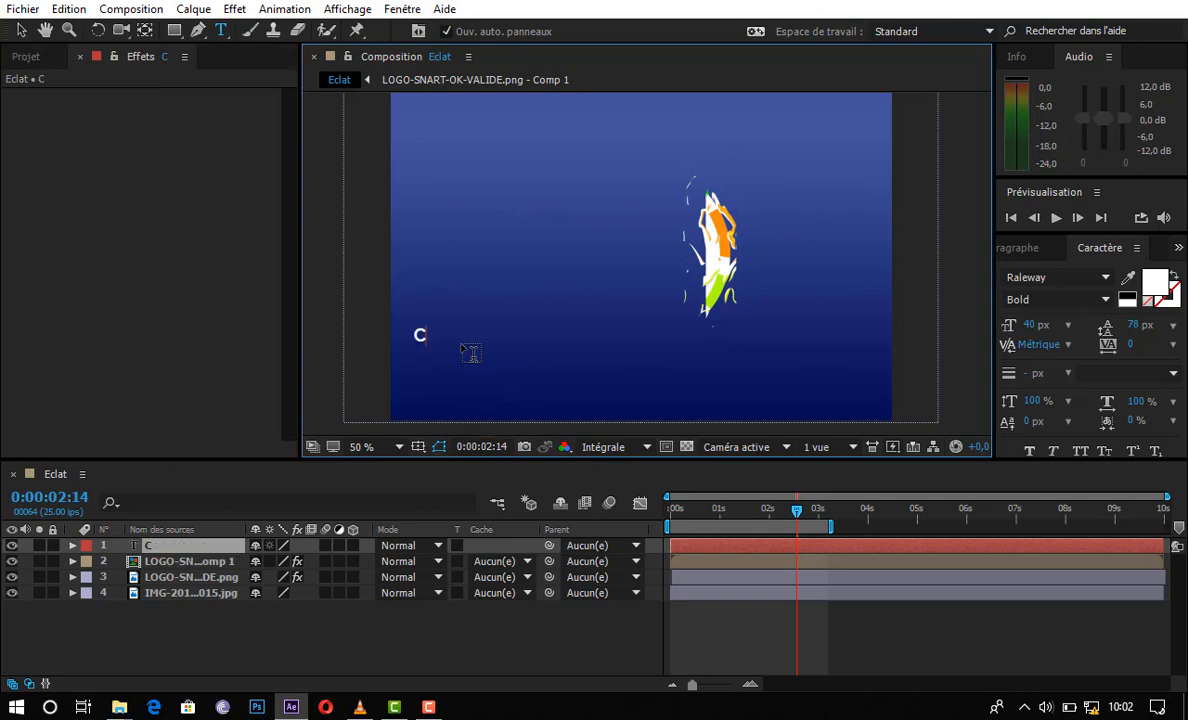
key(BackSpace)
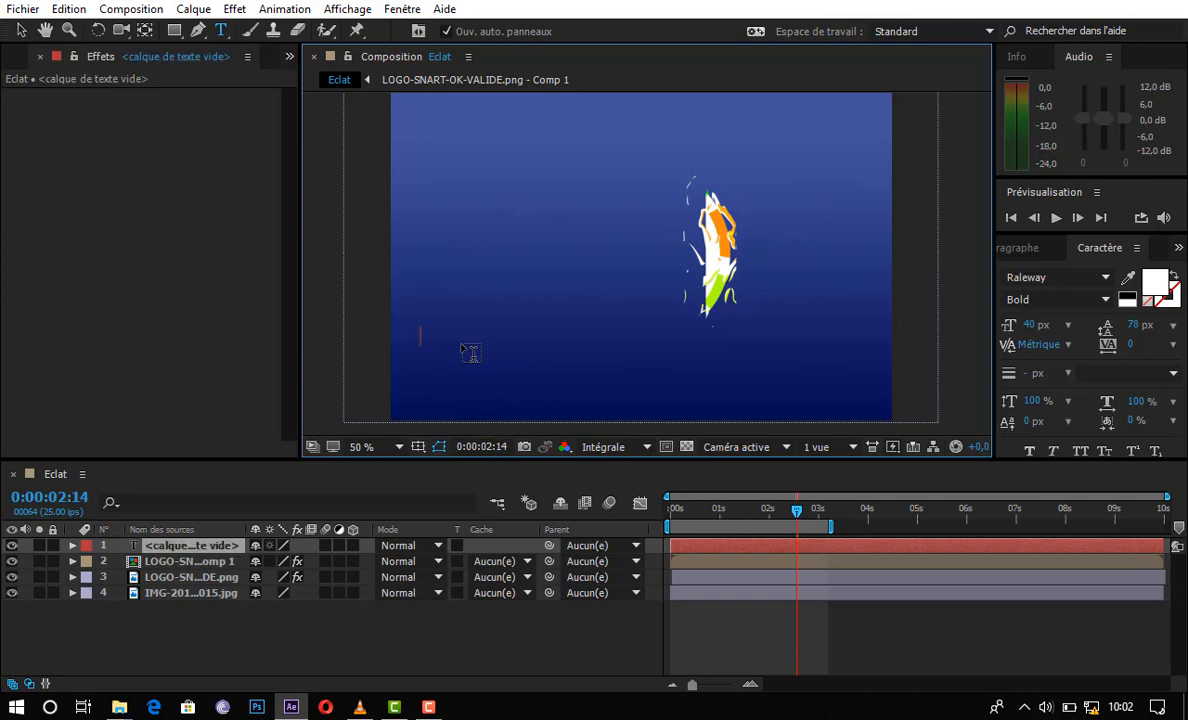
text(Pr)
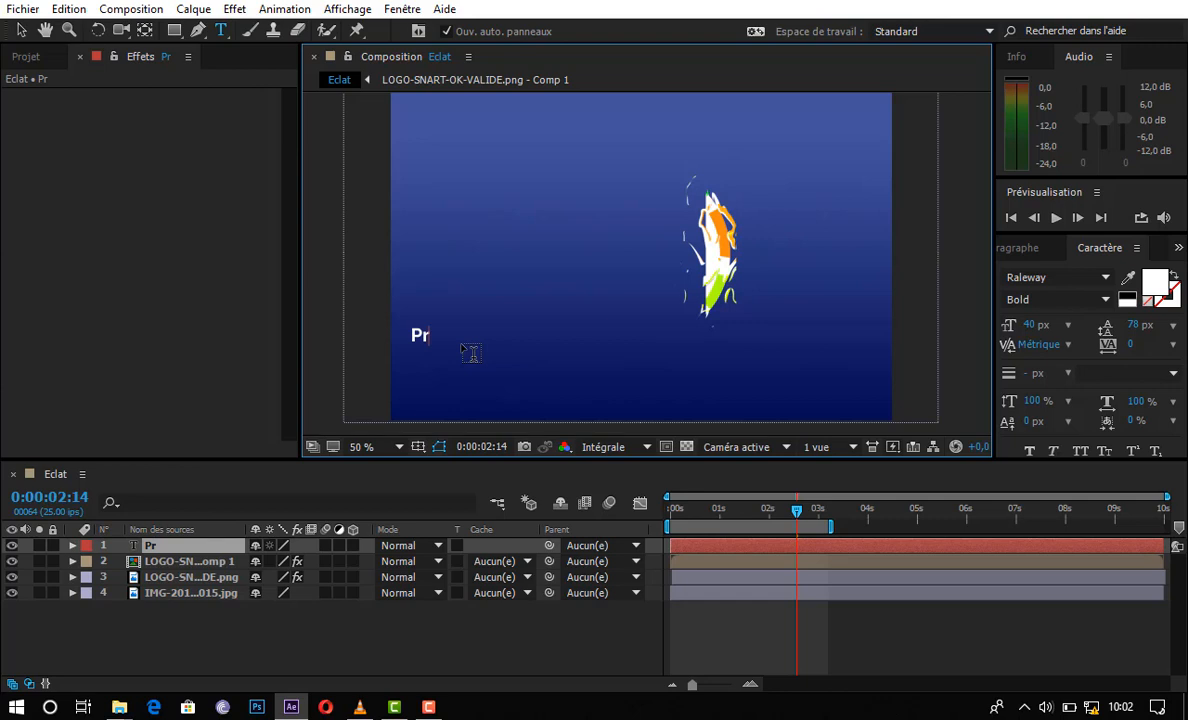
text(ésent)
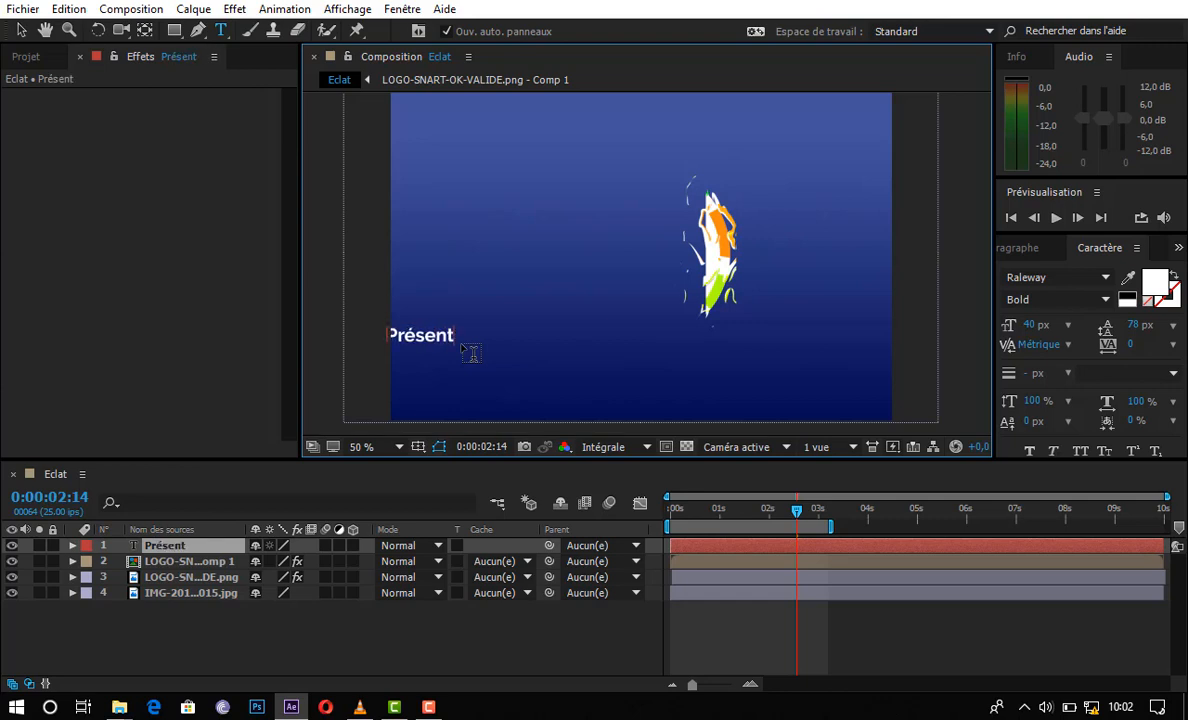
text(é)
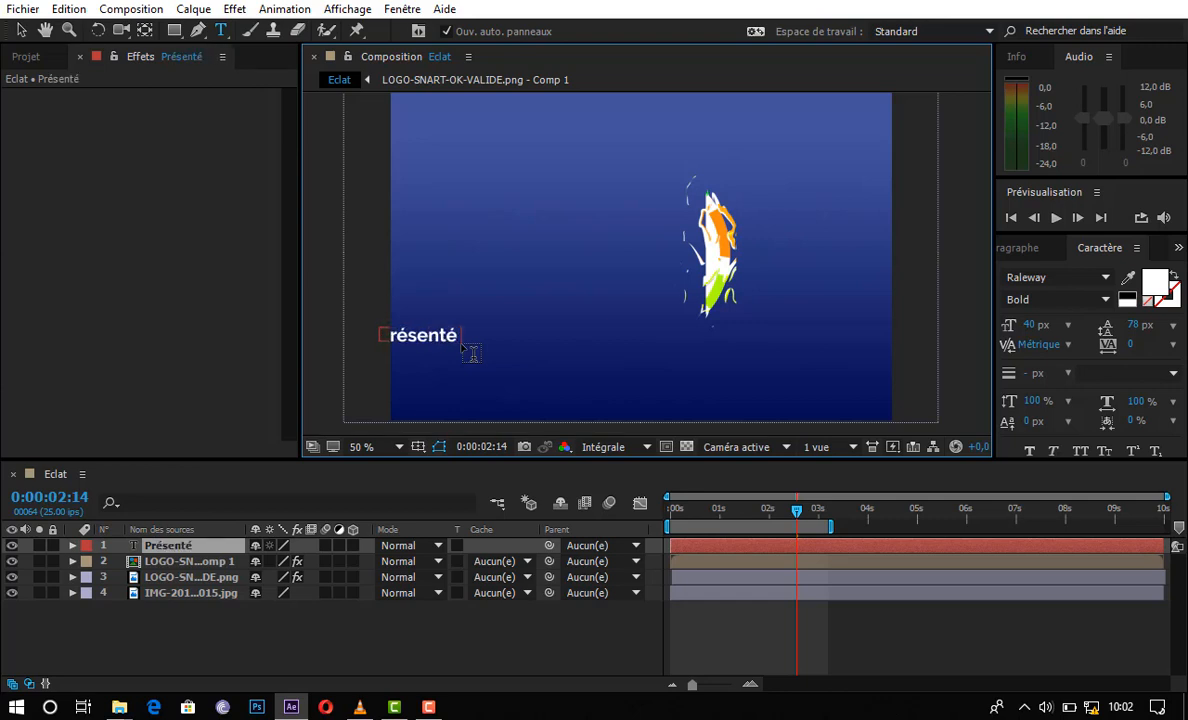
text( par)
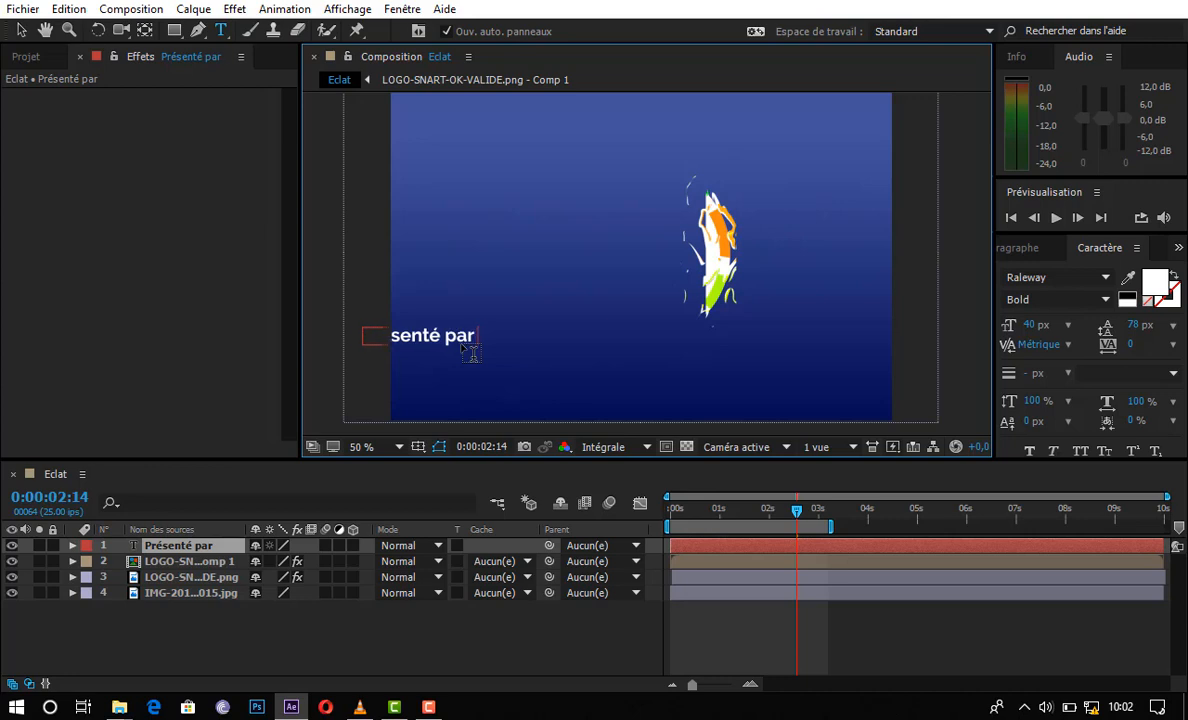
text( SNART)
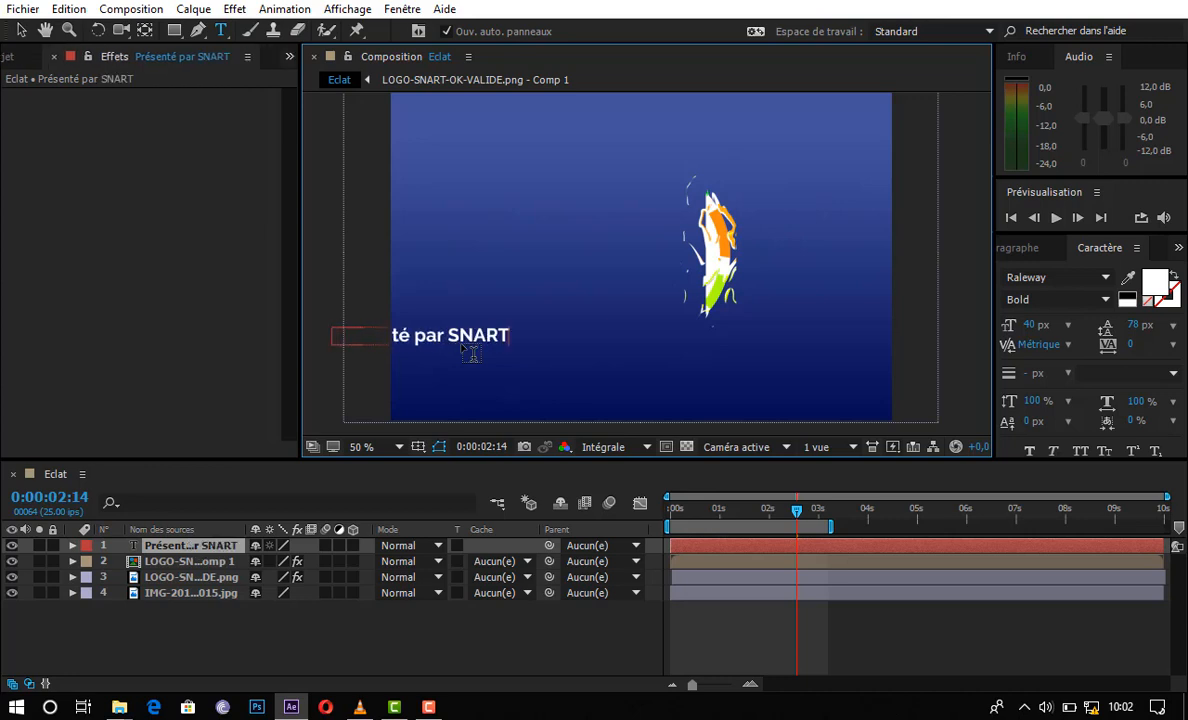
key(KP_Enter)
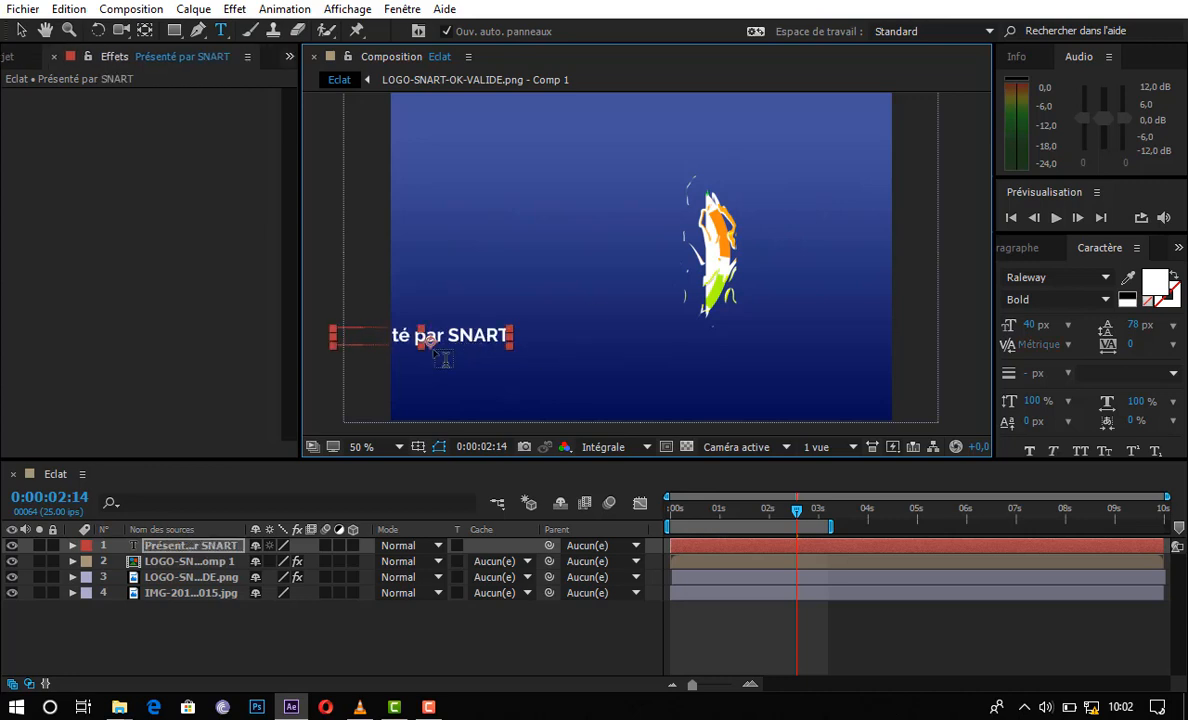
- Move the text below the logo, and at 0:00:00:00 place it against the lower-left edge of the composition
click(22, 31)
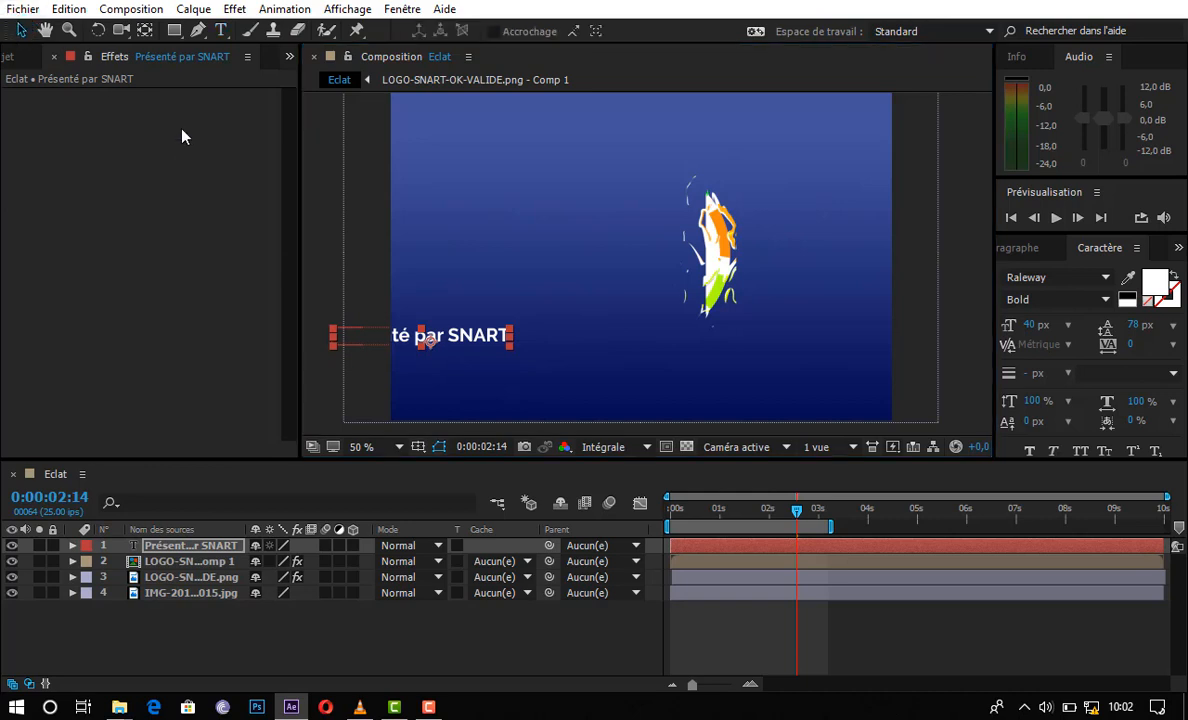
drag(453, 345, 707, 364)
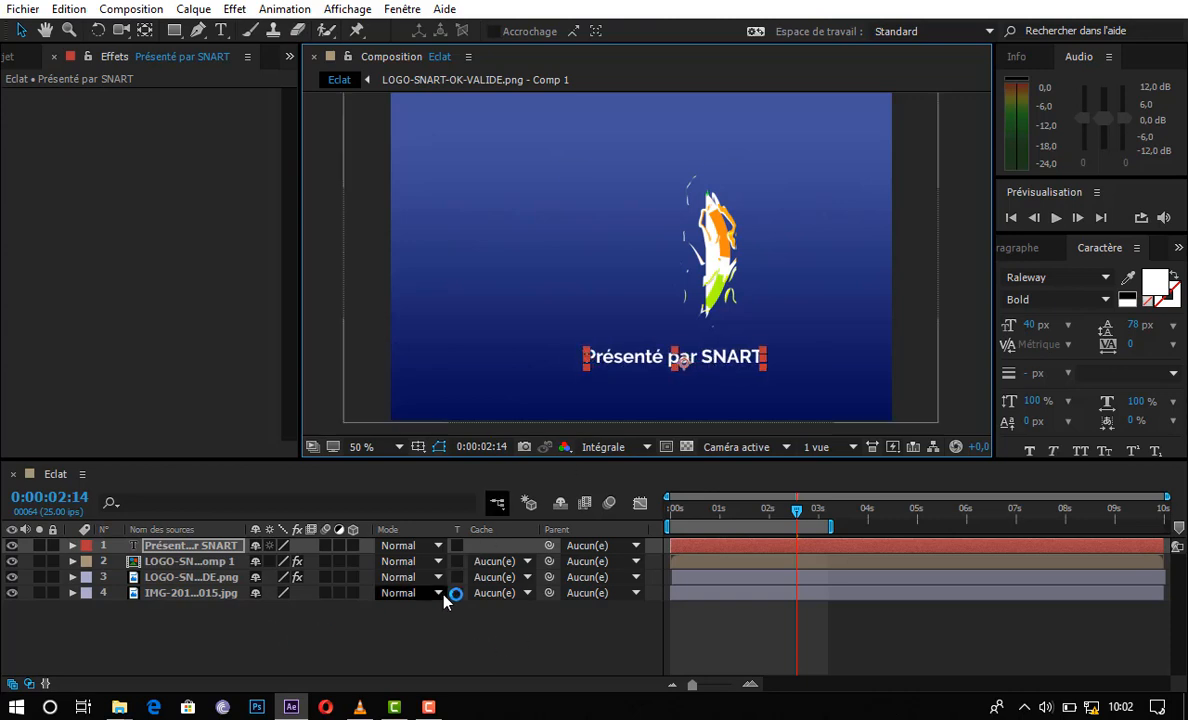
click(672, 515)
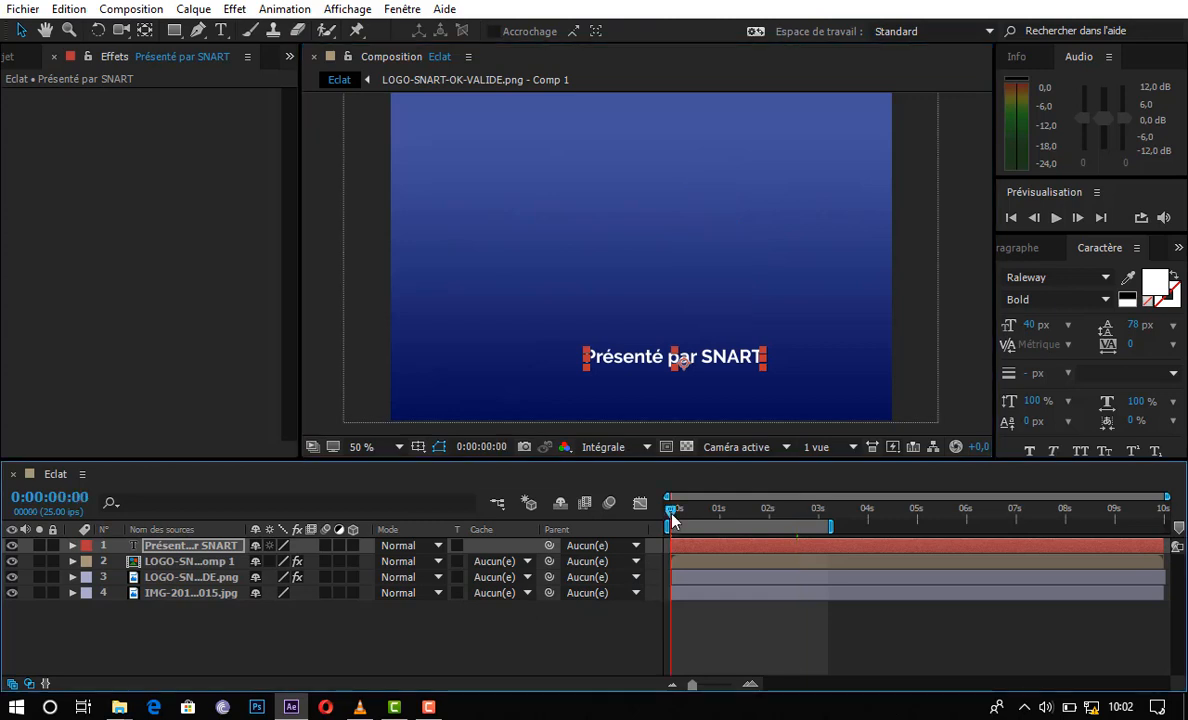
click(507, 353)
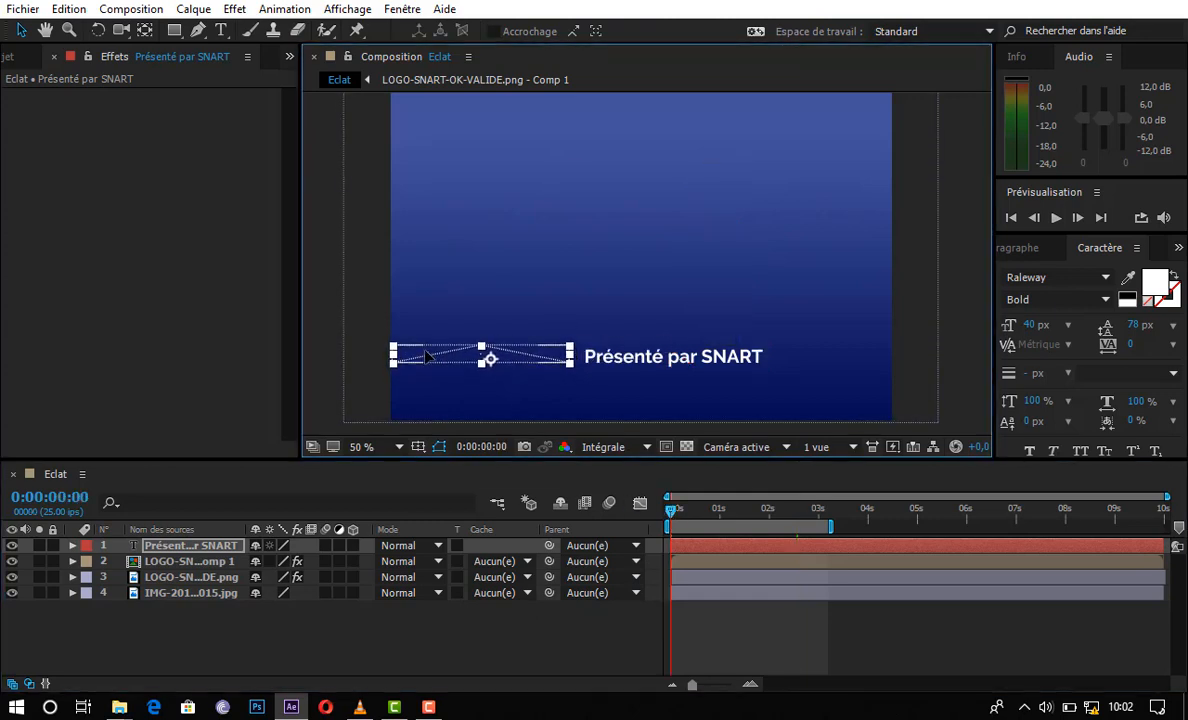
drag(427, 356, 427, 356)
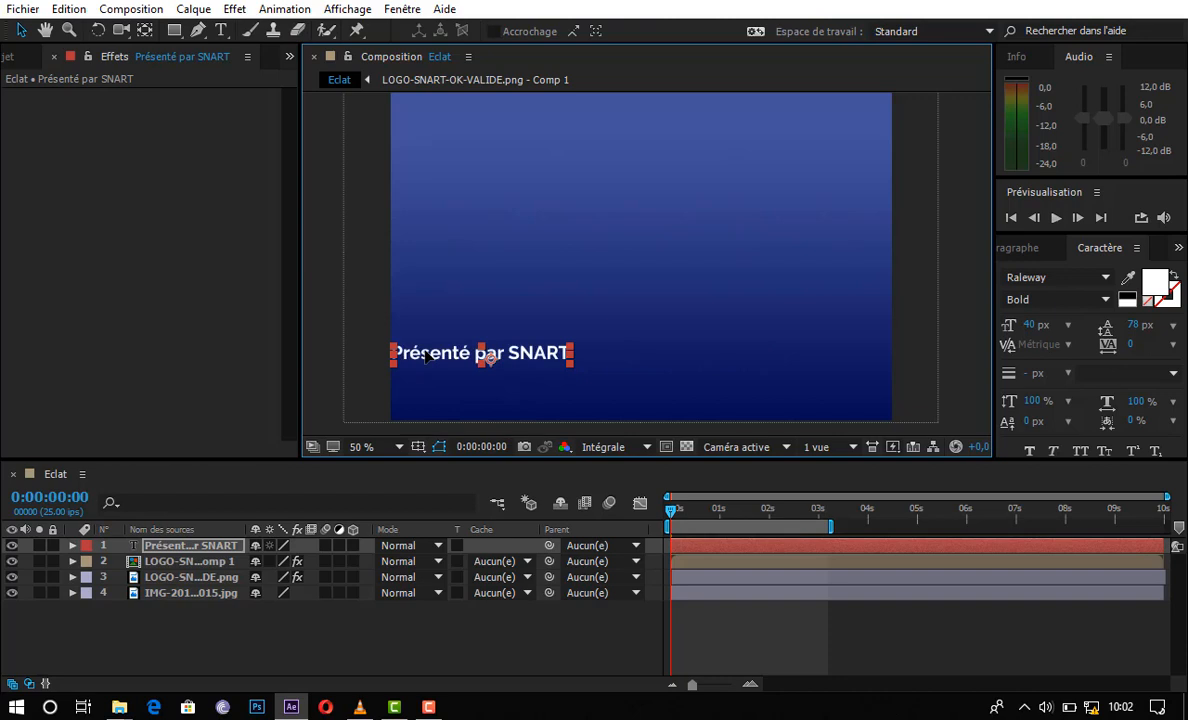
- Keyframe the text's Position at 216,588 on 0:00:00:00 and at 587,588 on 0:00:00:10
click(72, 547)
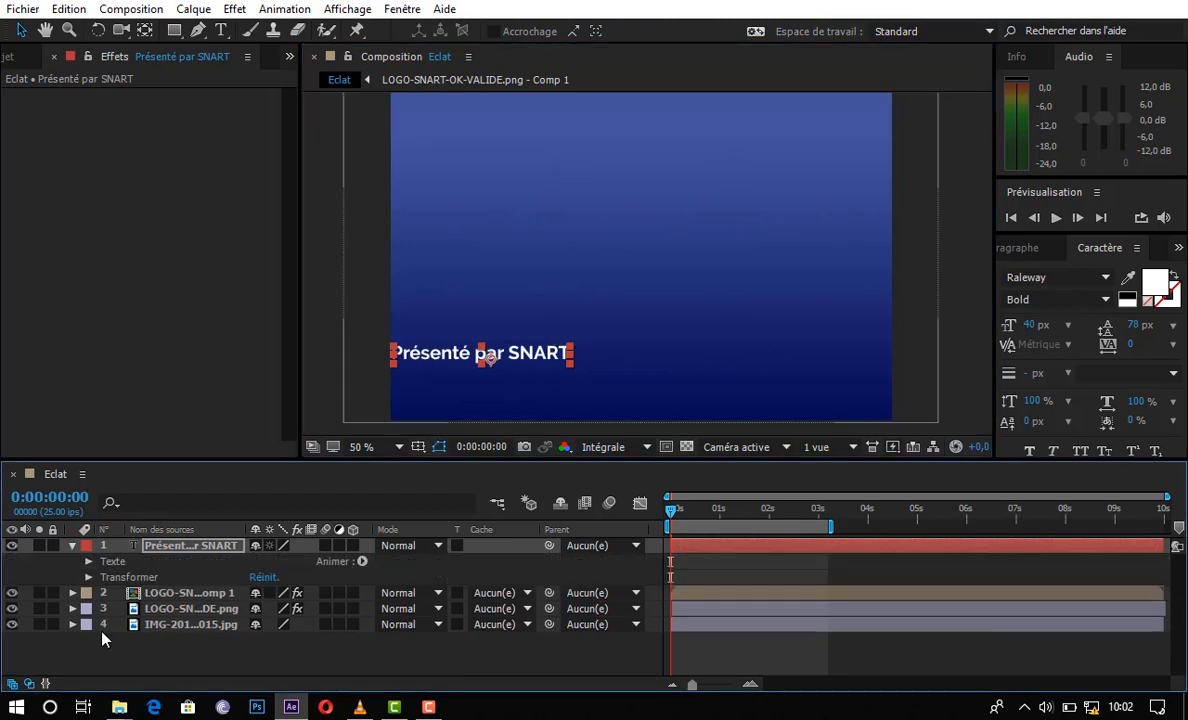
click(88, 577)
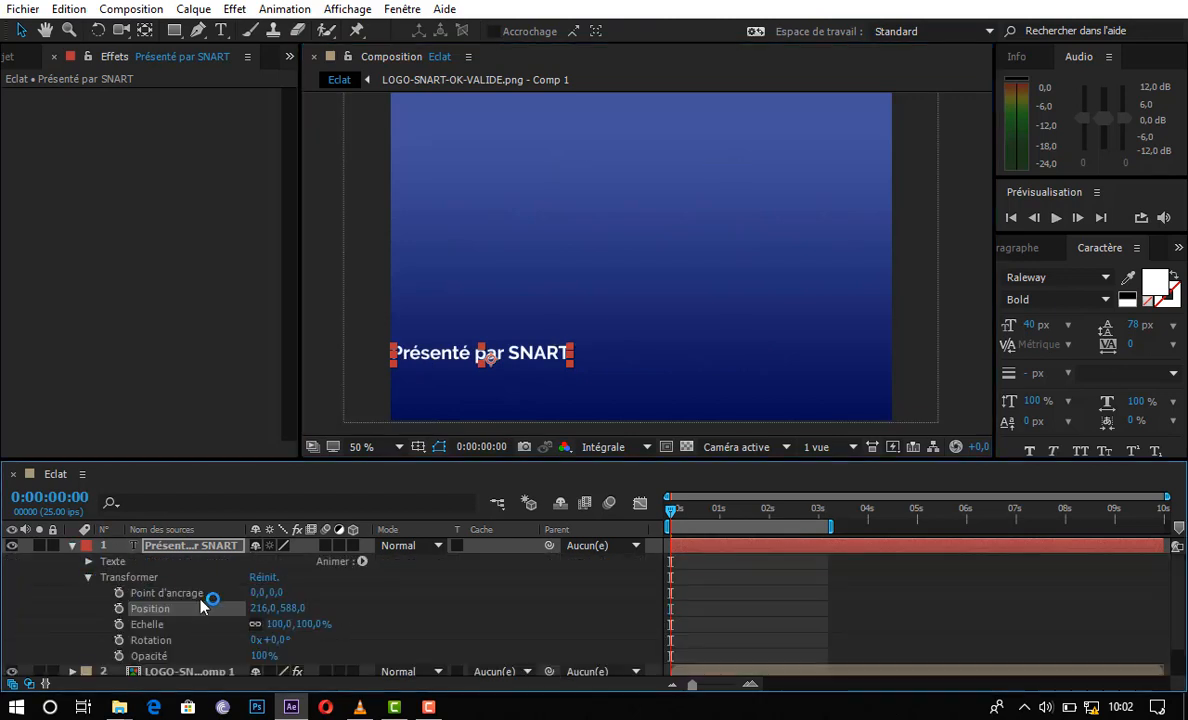
click(119, 608)
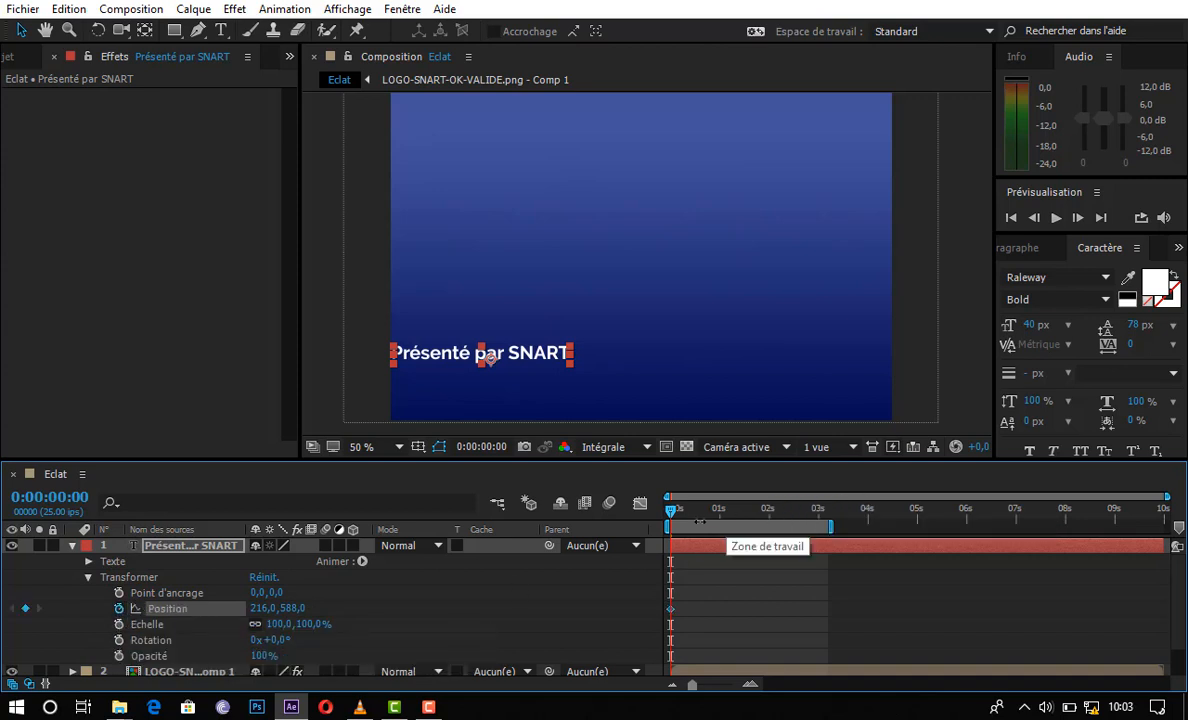
drag(693, 511, 688, 516)
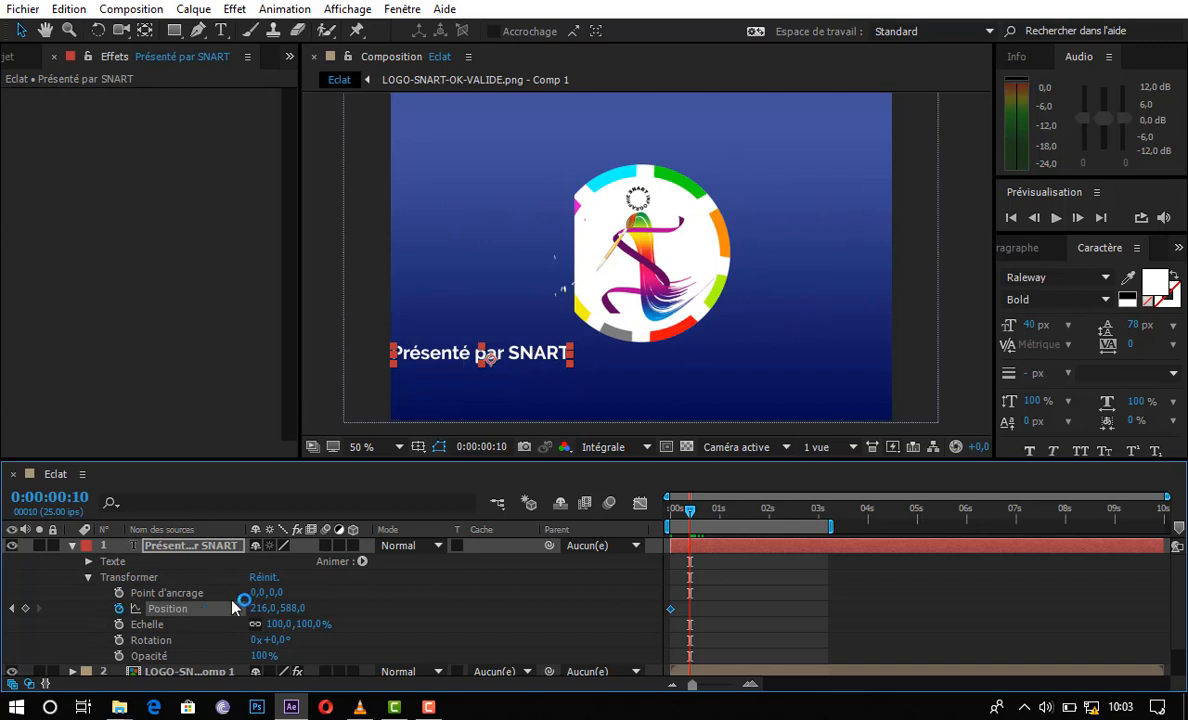
drag(252, 608, 595, 603)
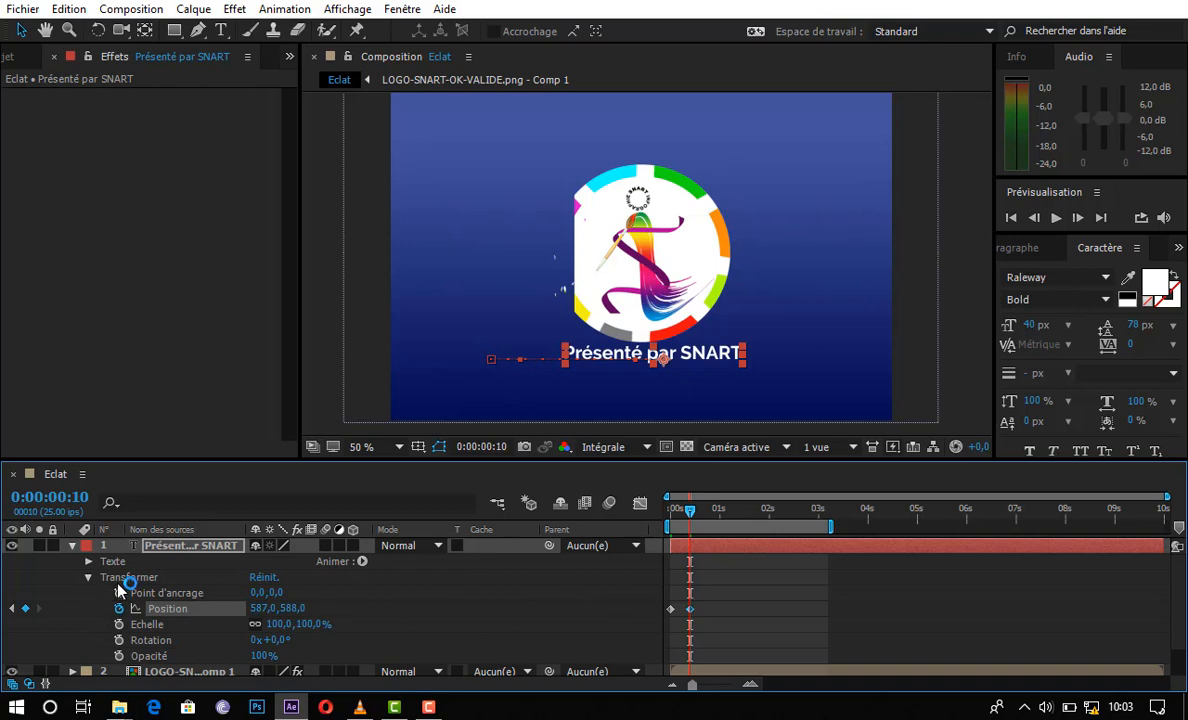
- Set the text layer's anchor point to 0,-22 to lower the text below the logo
drag(258, 593, 242, 593)
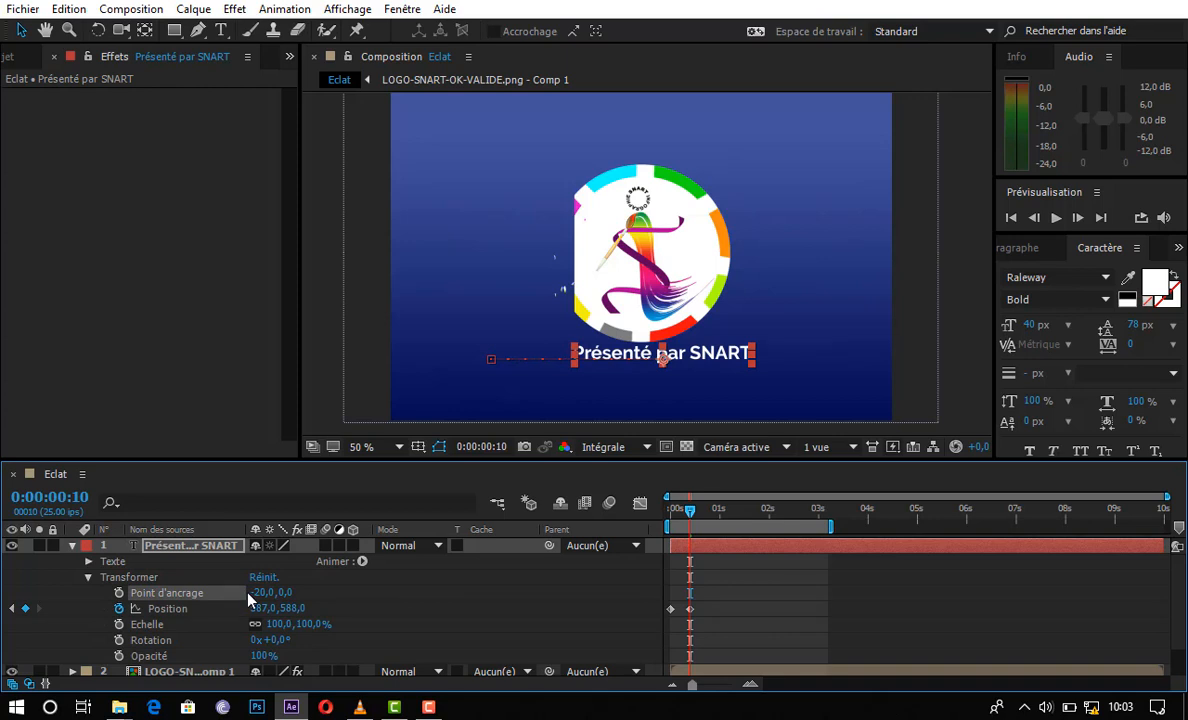
click(258, 593)
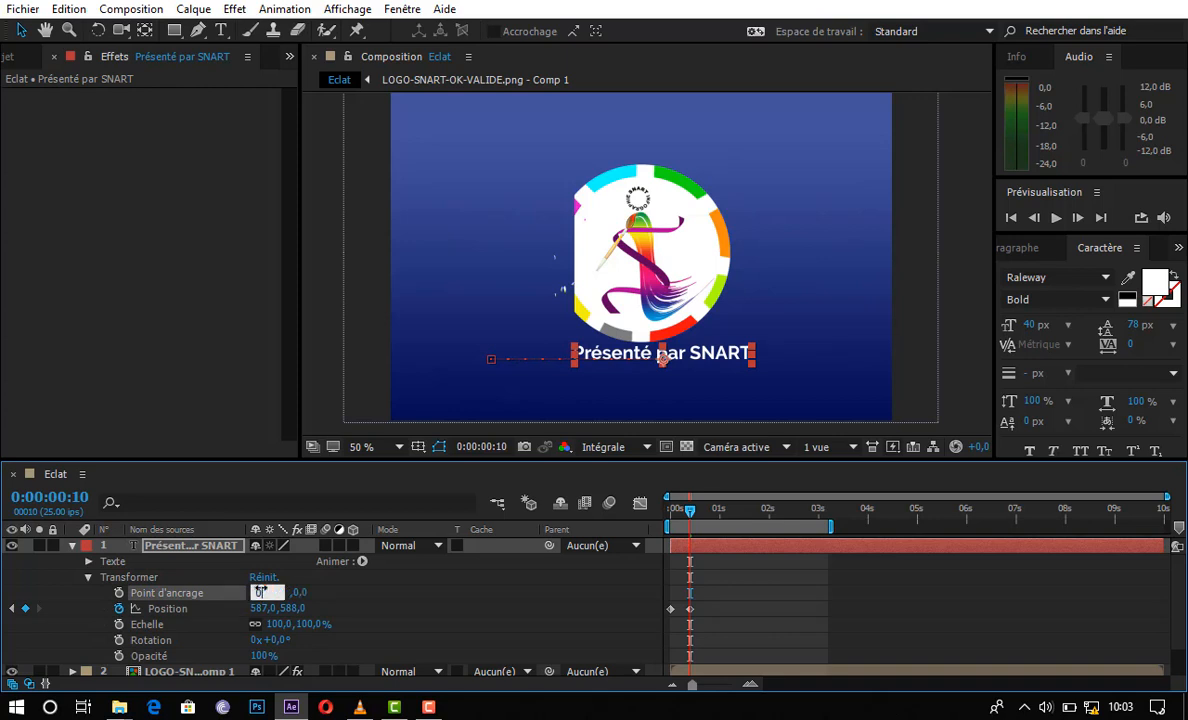
text(0)
key(Return)
drag(272, 596, 254, 593)
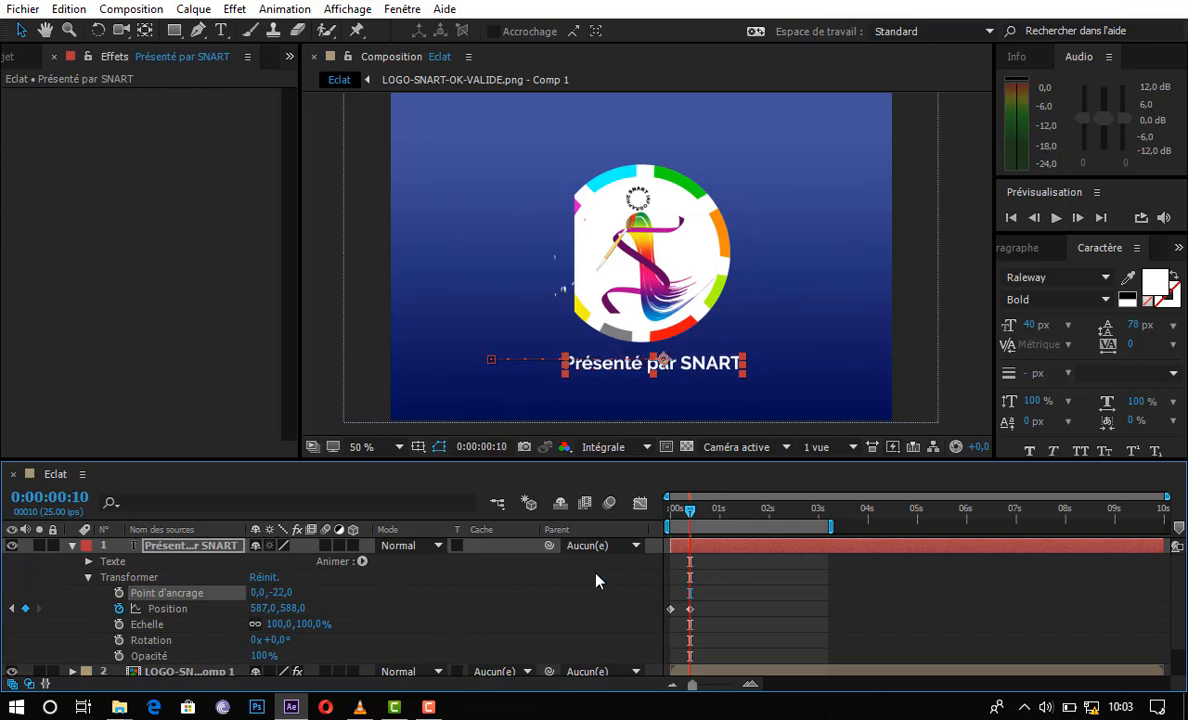
- Collapse and deselect the text layer, and preview the text animation from the beginning
click(72, 546)
click(297, 630)
drag(690, 509, 646, 511)
key(space)
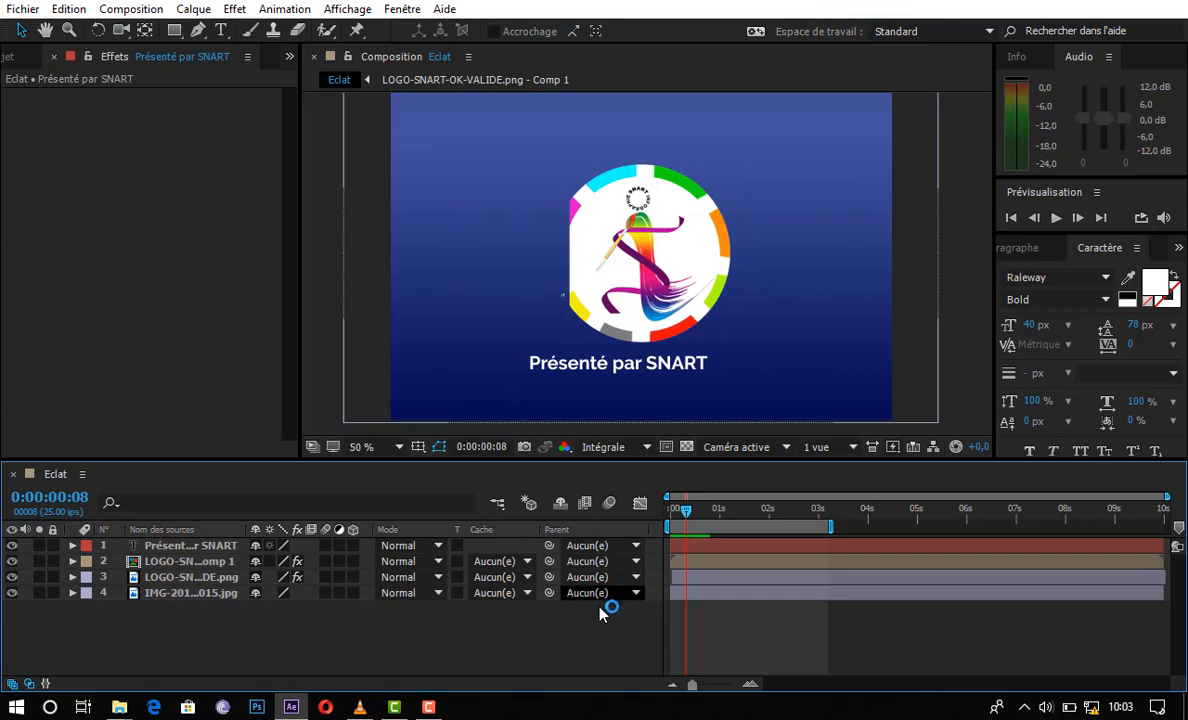
- Add an Opacity keyframe of 0% to the text layer at 0:00:00:00
click(168, 547)
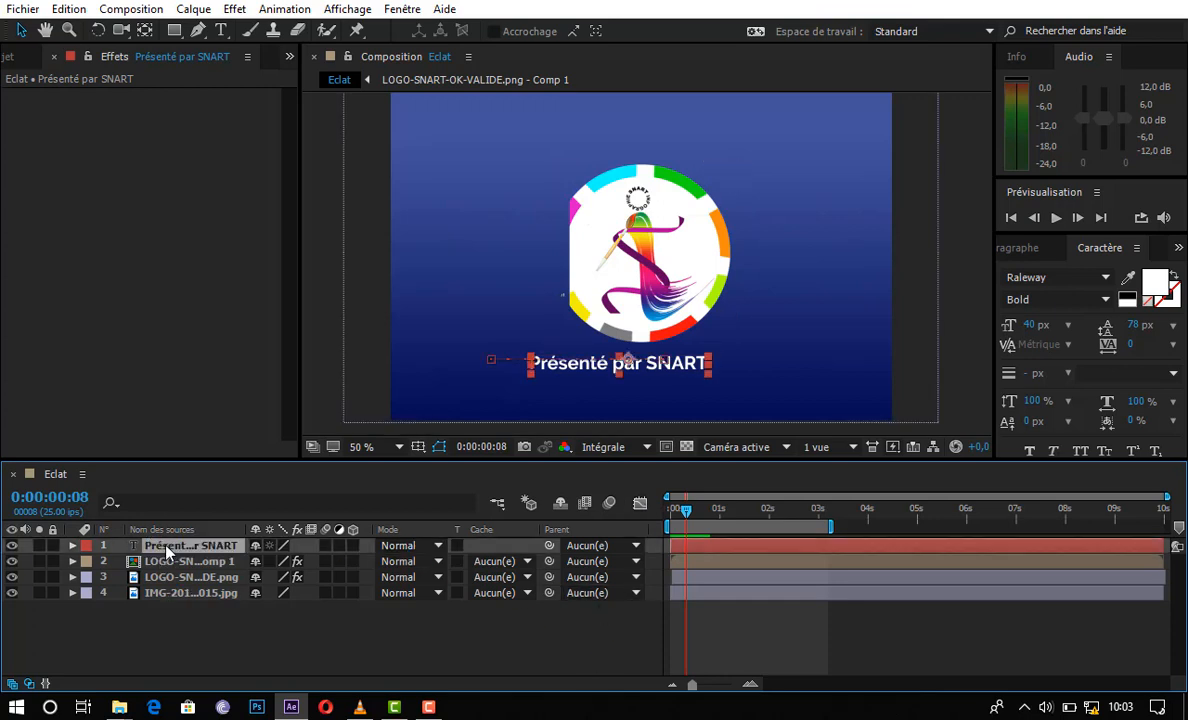
click(72, 545)
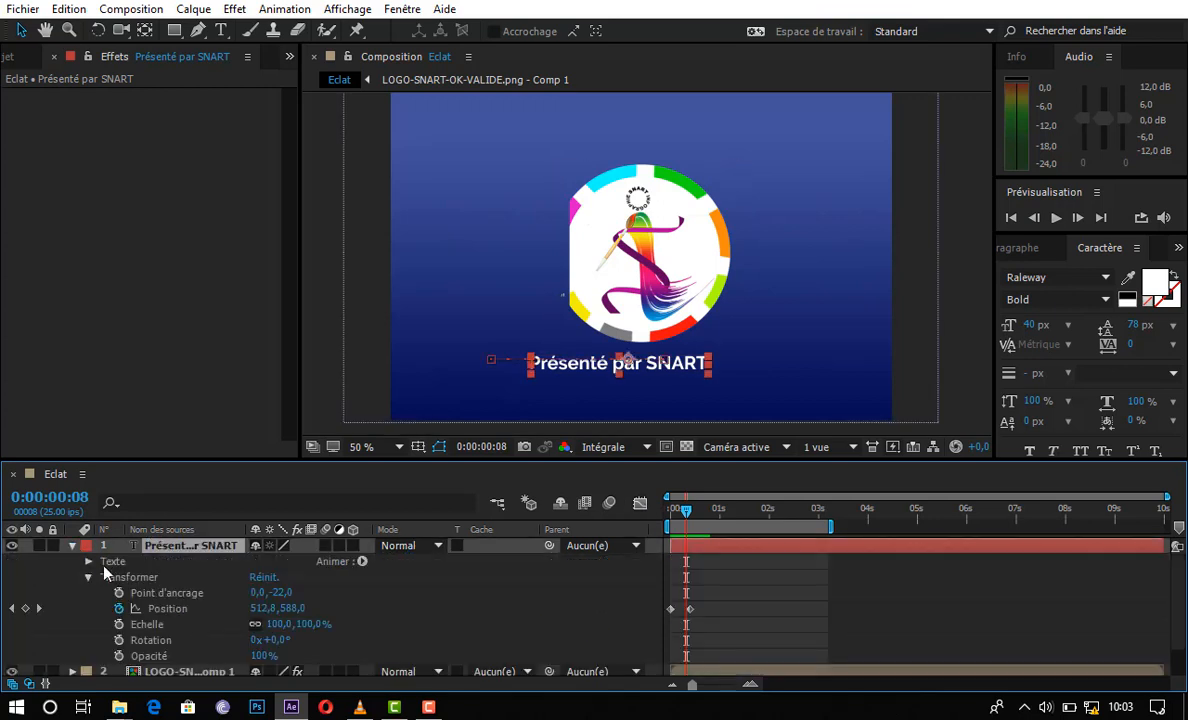
click(671, 511)
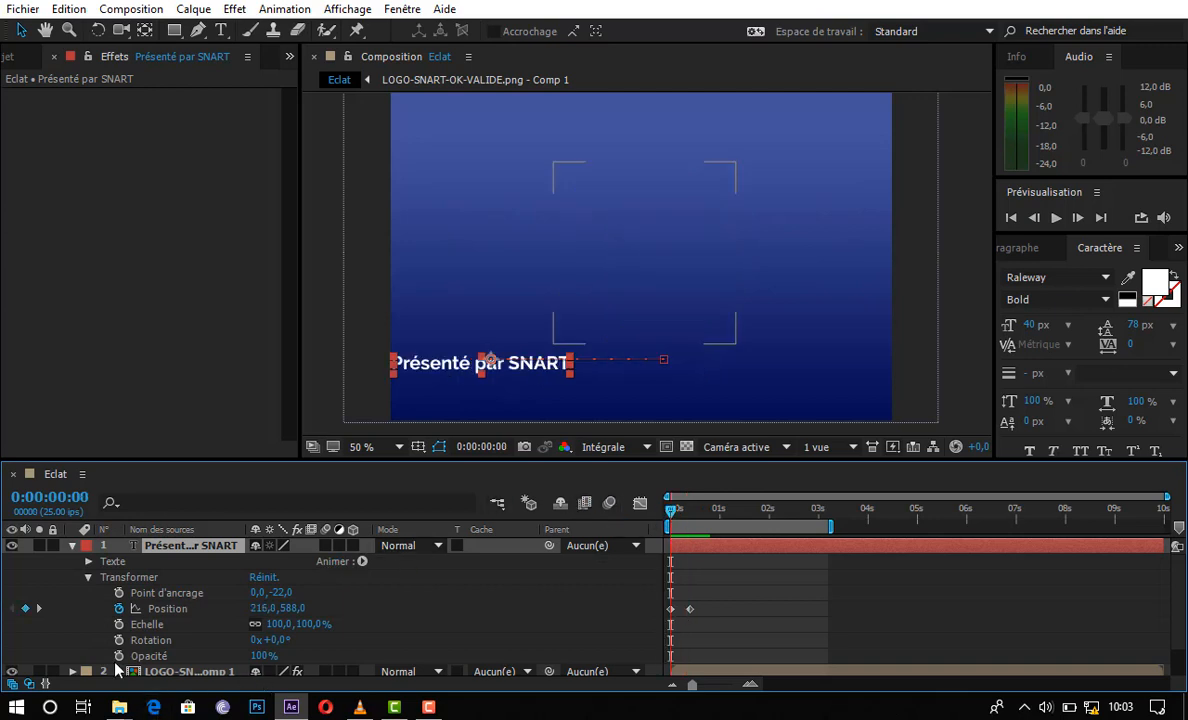
click(119, 655)
click(262, 655)
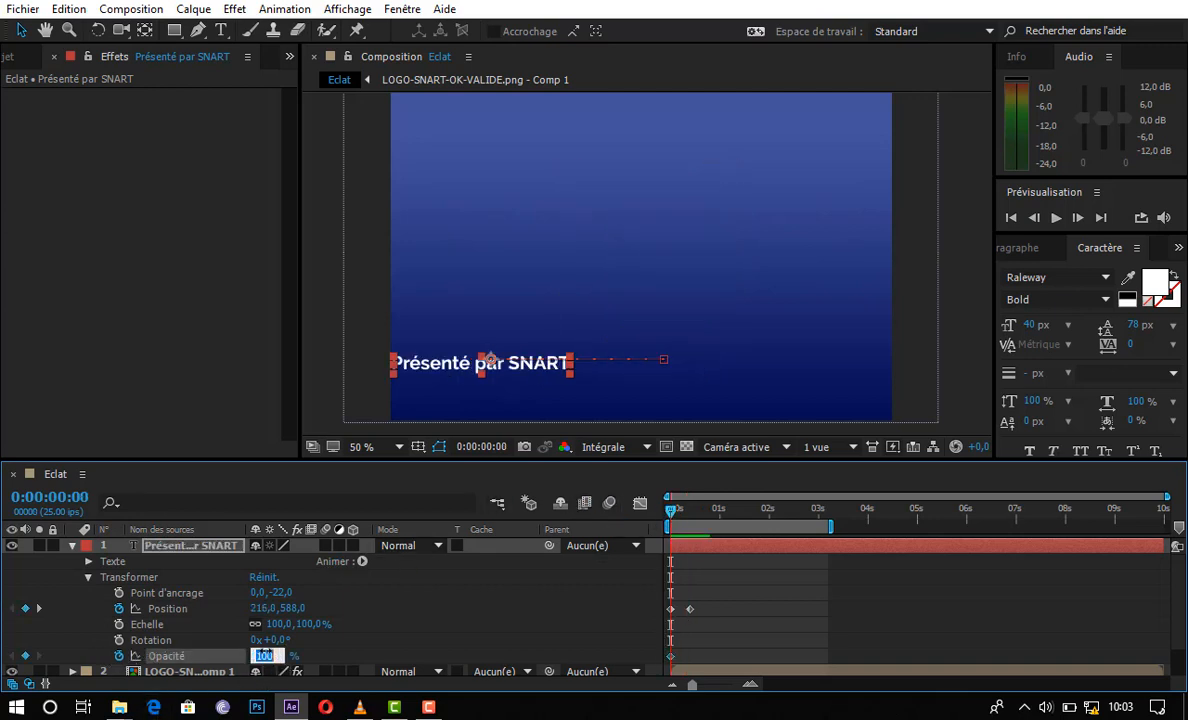
key(Return)
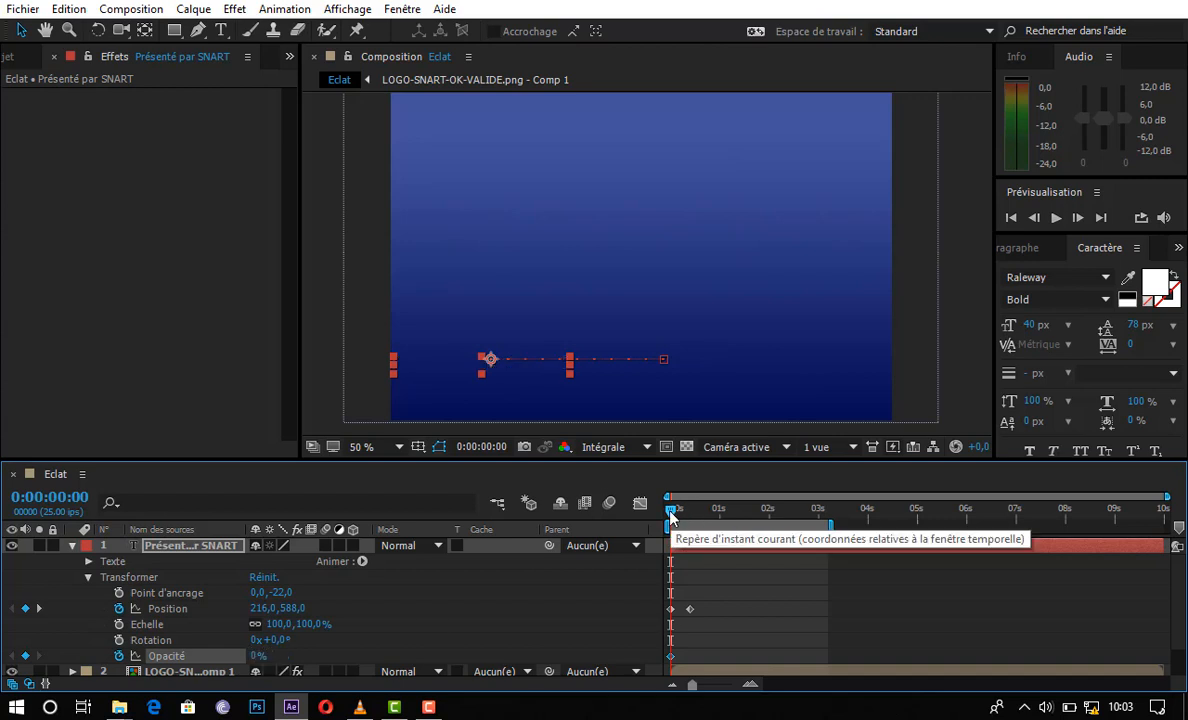
- Set the text's Opacity to 100% at 0:00:00:04 and shift that keyframe forward by one frame
drag(677, 515, 679, 513)
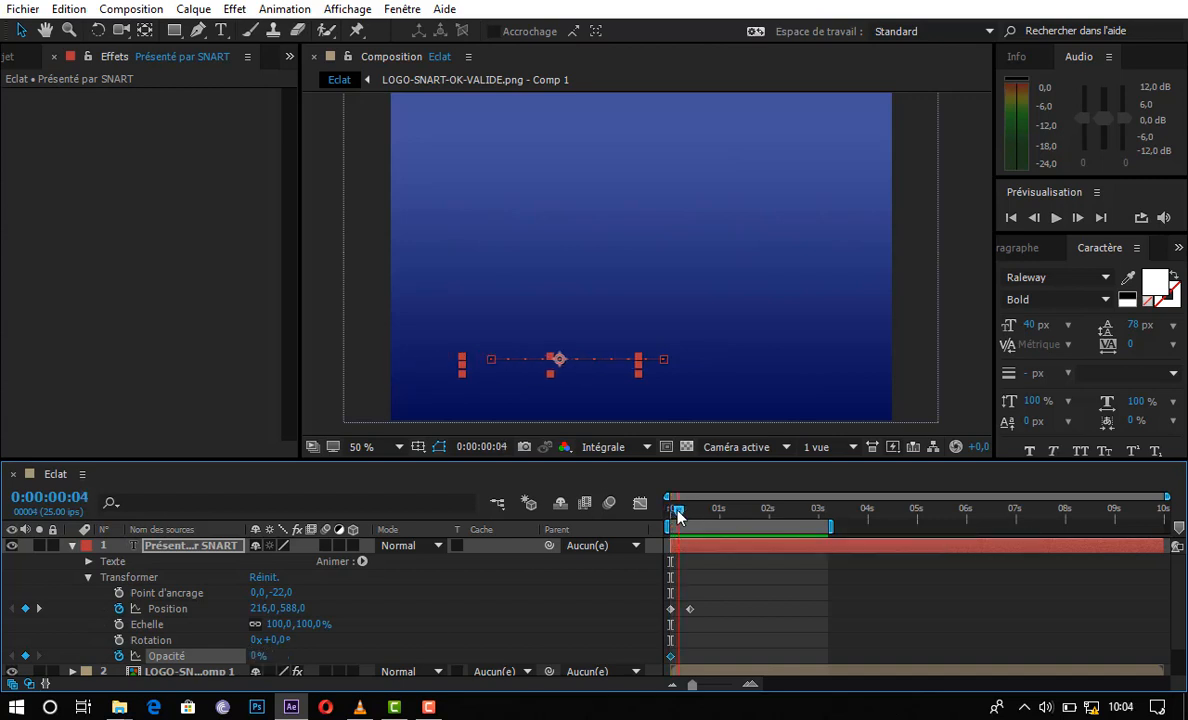
click(259, 657)
click(258, 656)
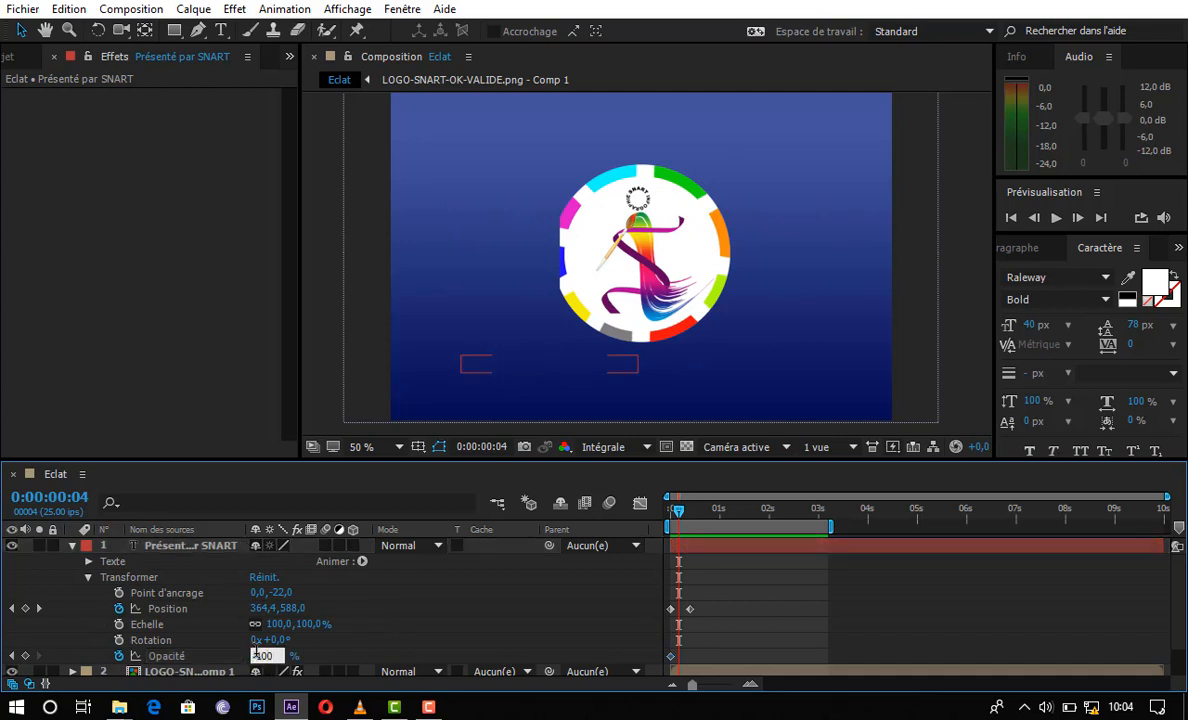
text(100)
key(Return)
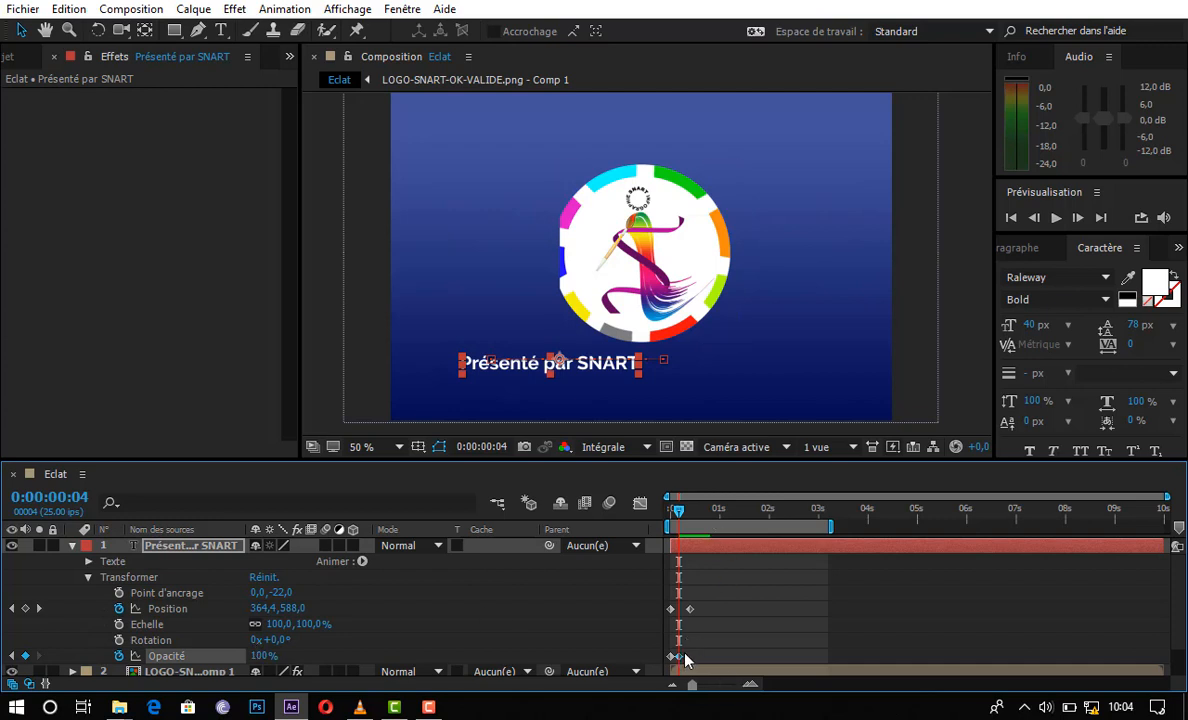
drag(682, 658, 684, 658)
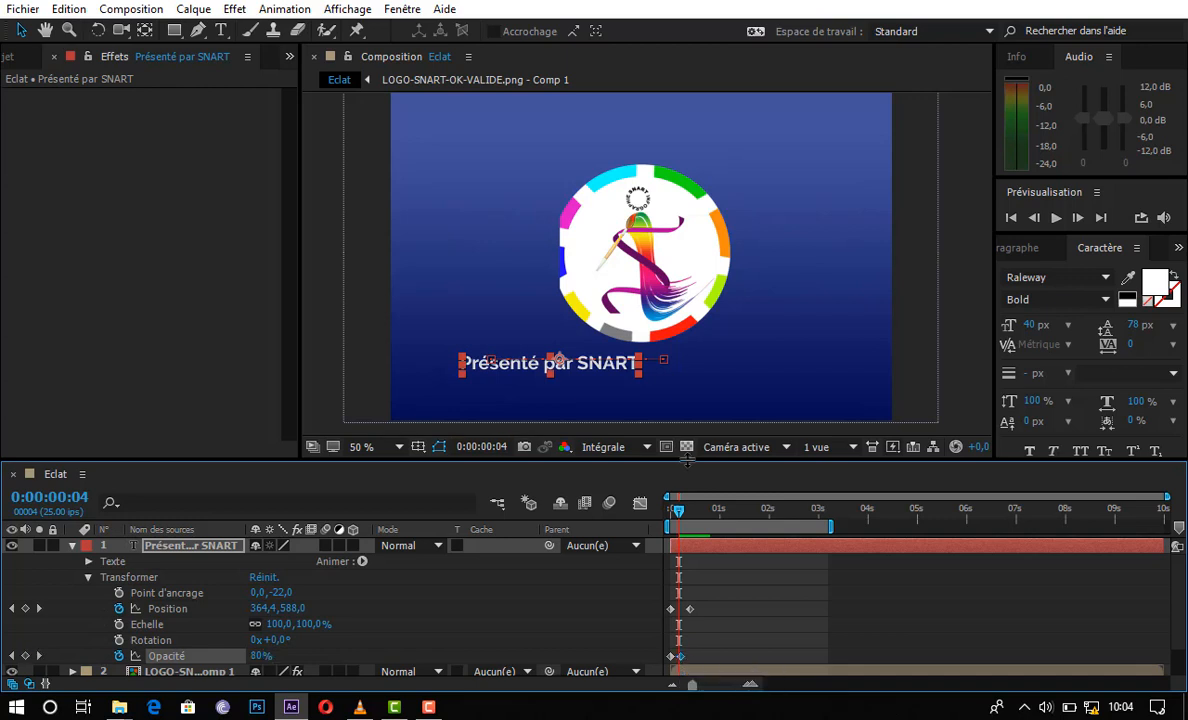
- Preview the composition from 0:00:00:00 with the text's fade-in and slide
drag(680, 513, 667, 513)
key(space)
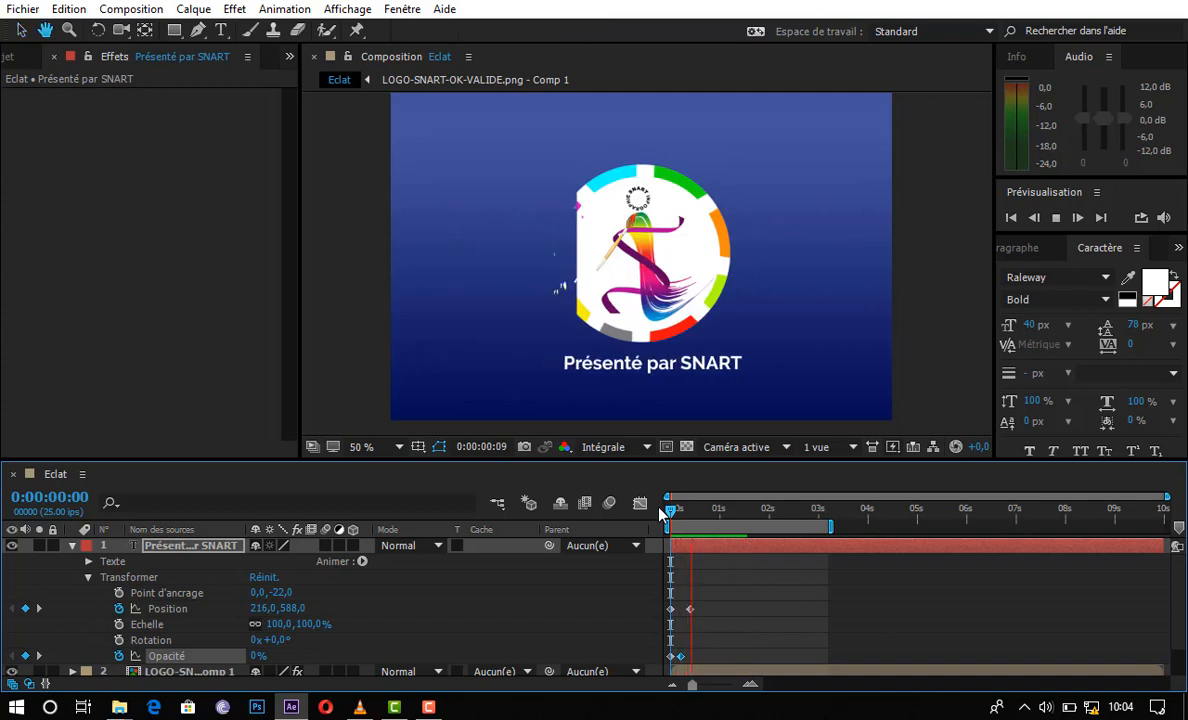
- Apply Lissage de vitesse (Easy Ease) to all Position and Opacity keyframes of the "Présenté par SNART" text layer
key(space)
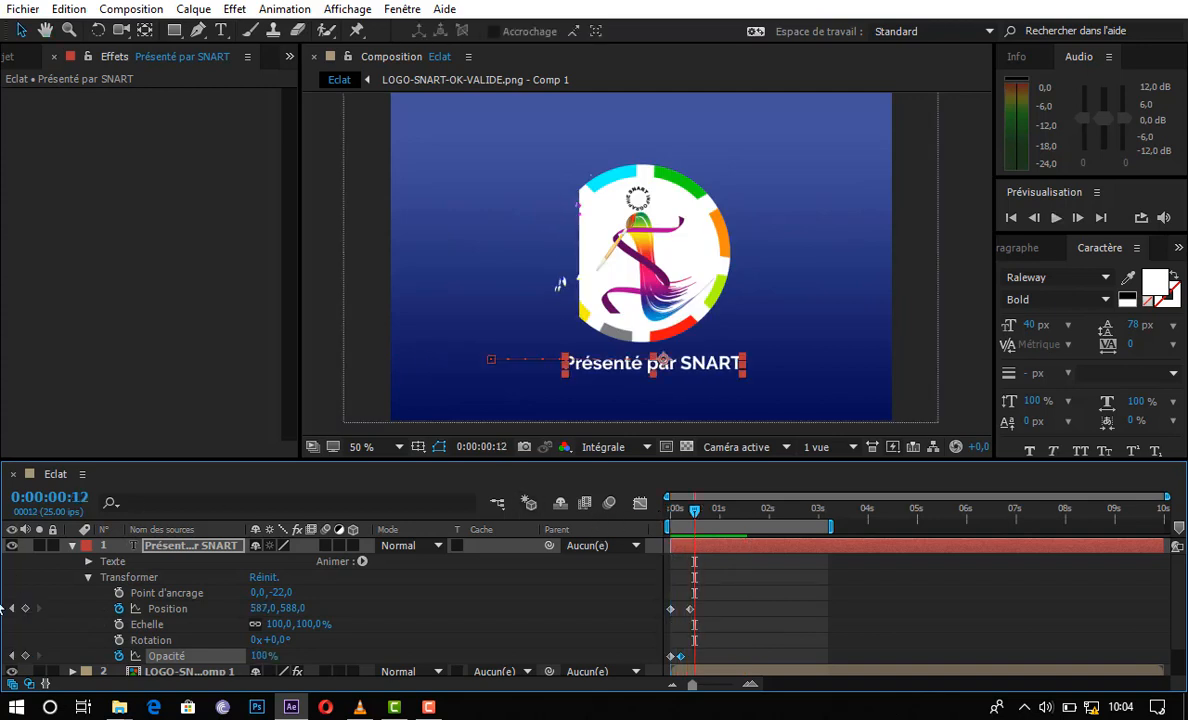
click(72, 546)
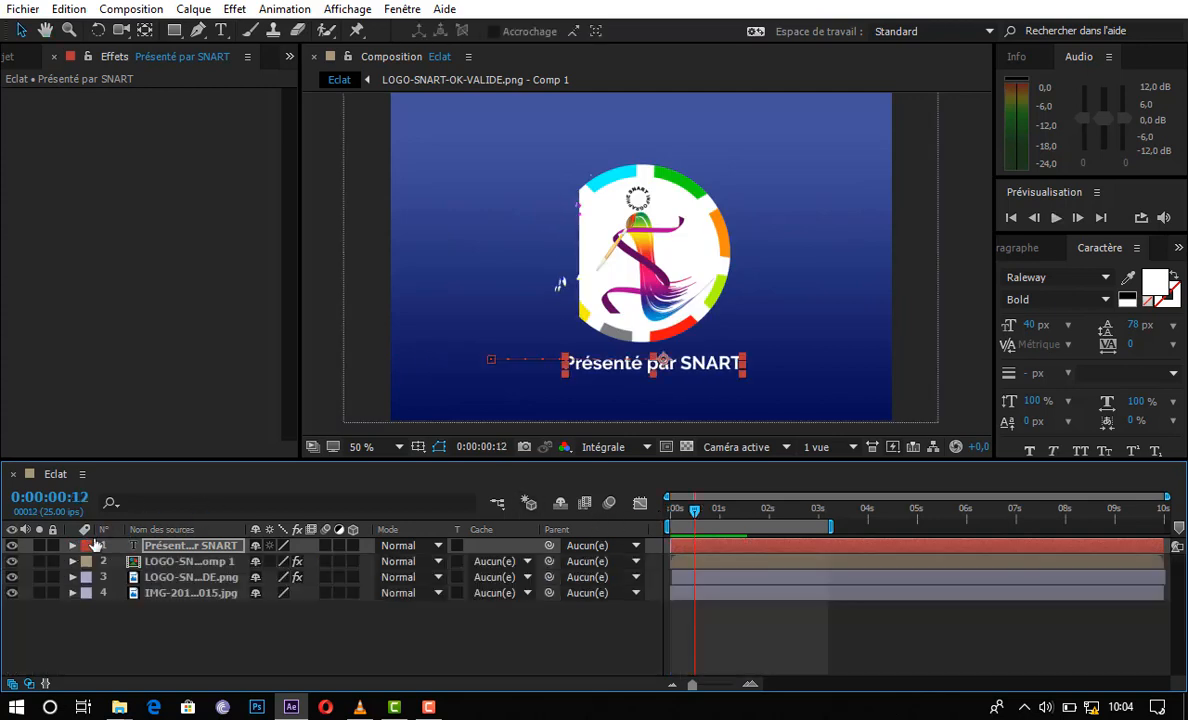
click(189, 546)
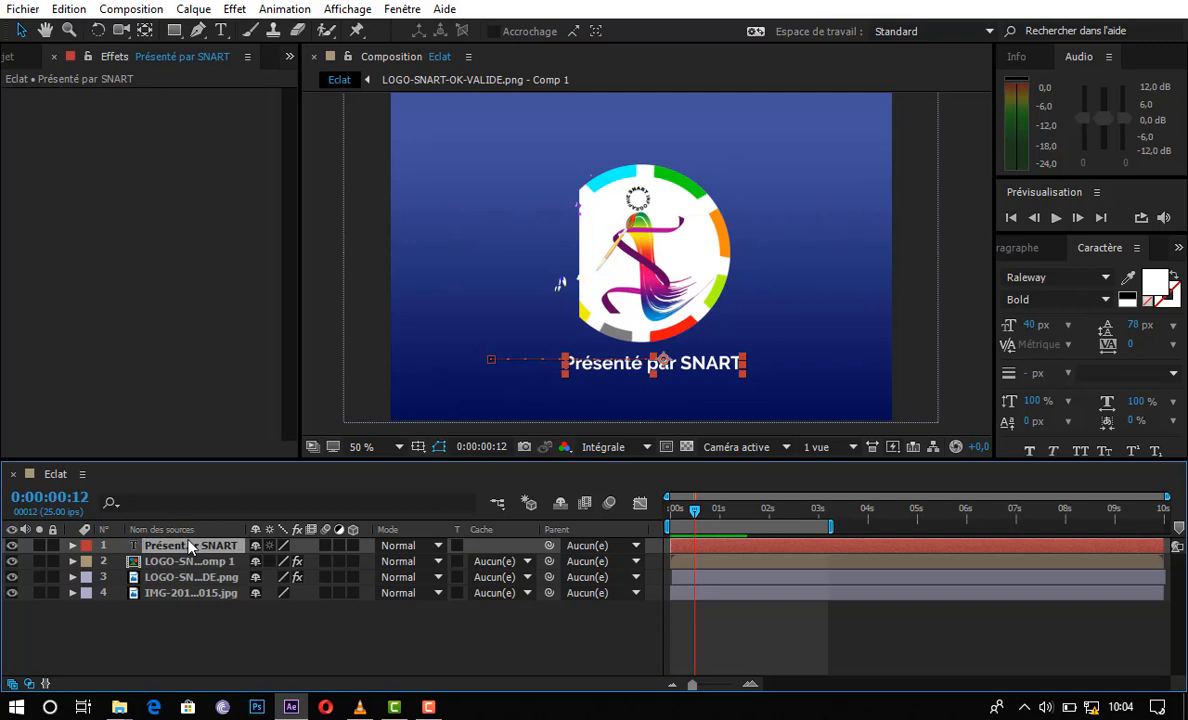
click(72, 546)
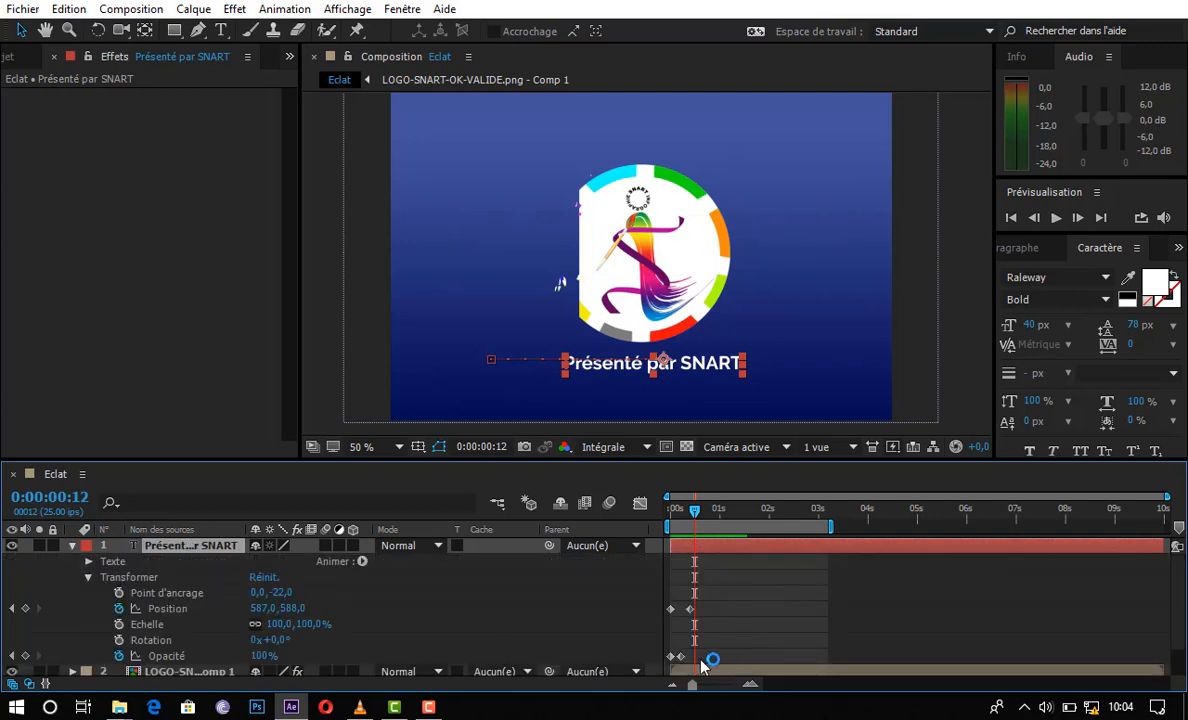
drag(700, 663, 658, 590)
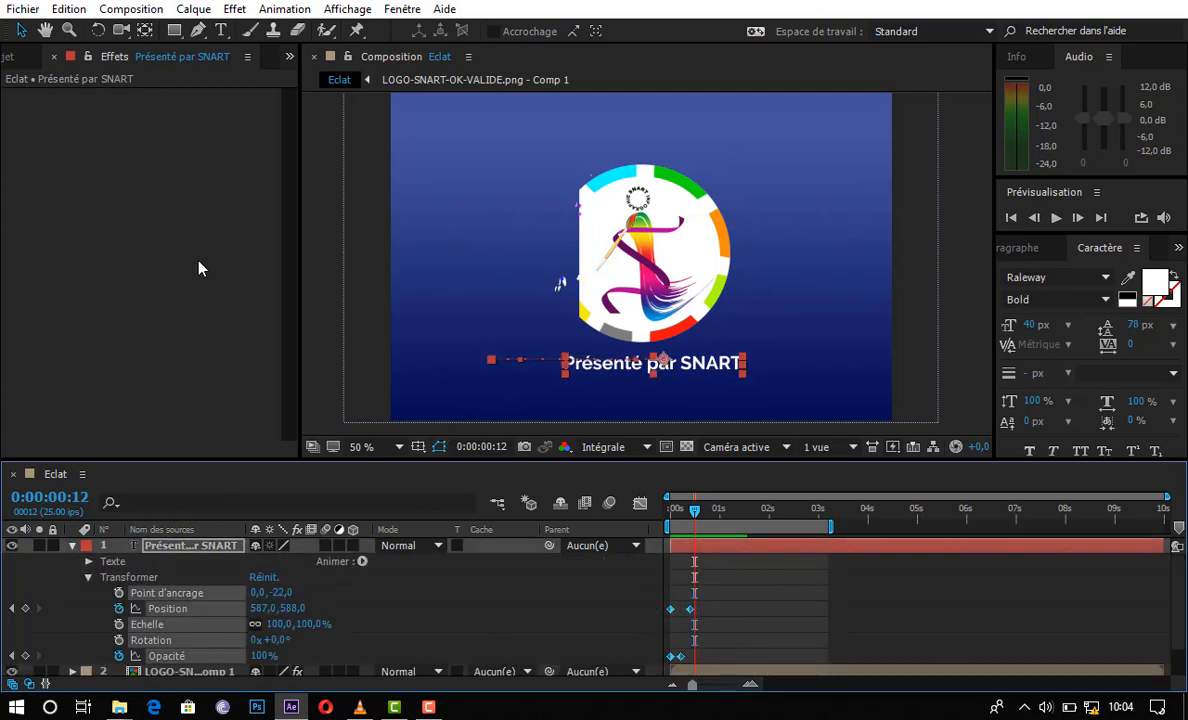
right_click(671, 609)
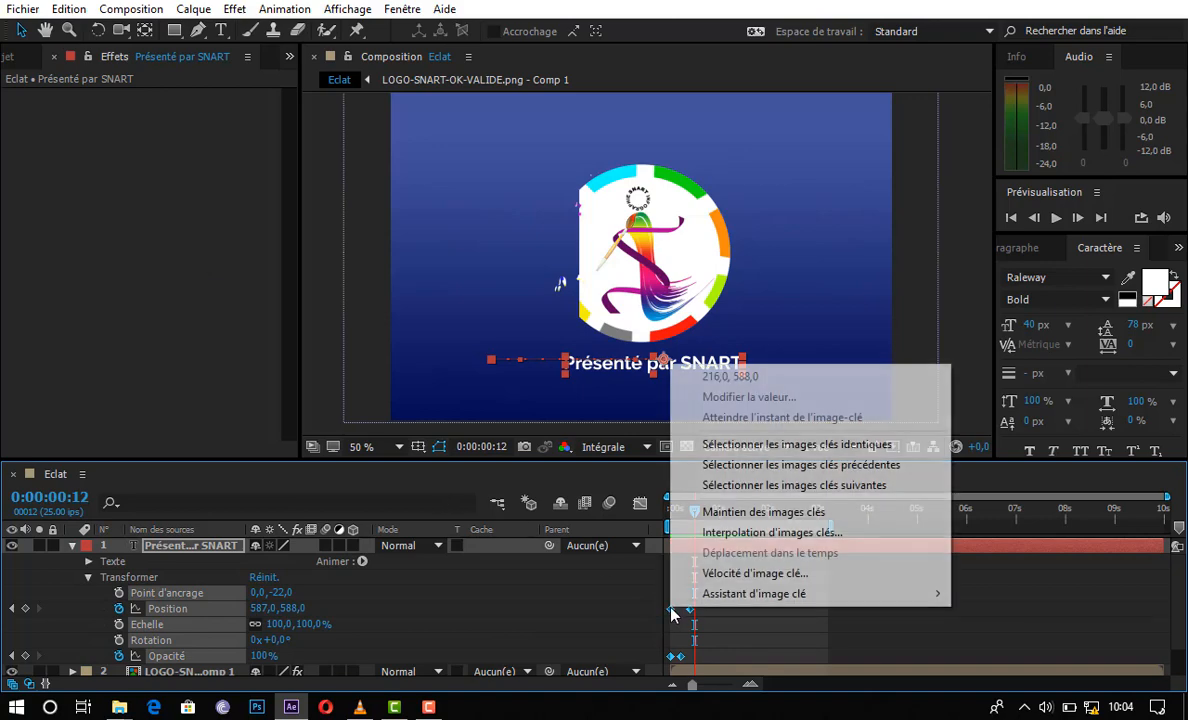
mouse_move(783, 593)
click(648, 555)
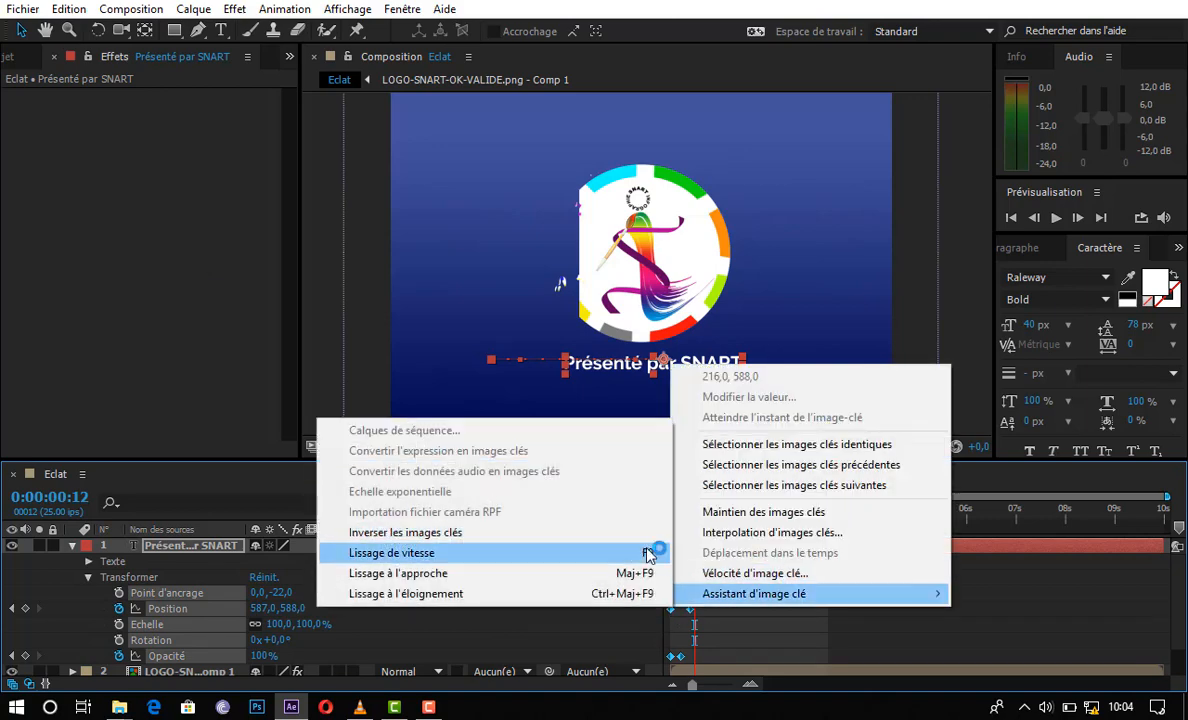
right_click(669, 613)
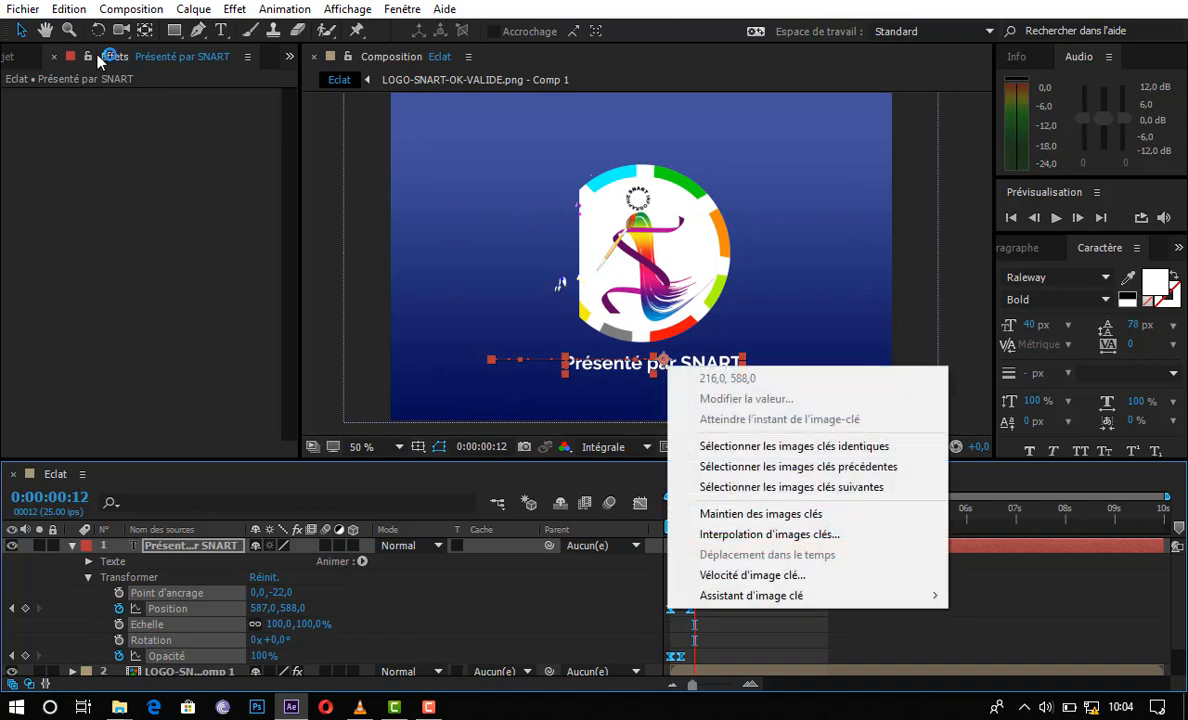
- Copy the text layer's Position and Opacity keyframes and paste them at 0:00:00:12
click(69, 9)
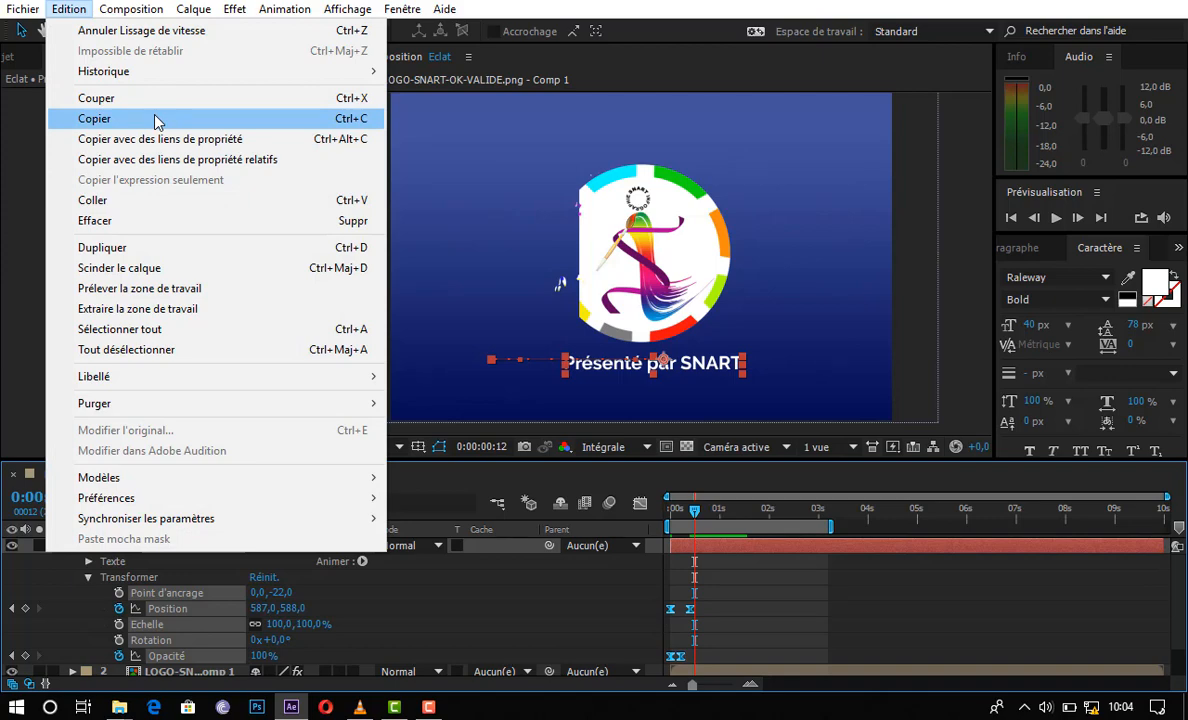
click(155, 120)
click(69, 9)
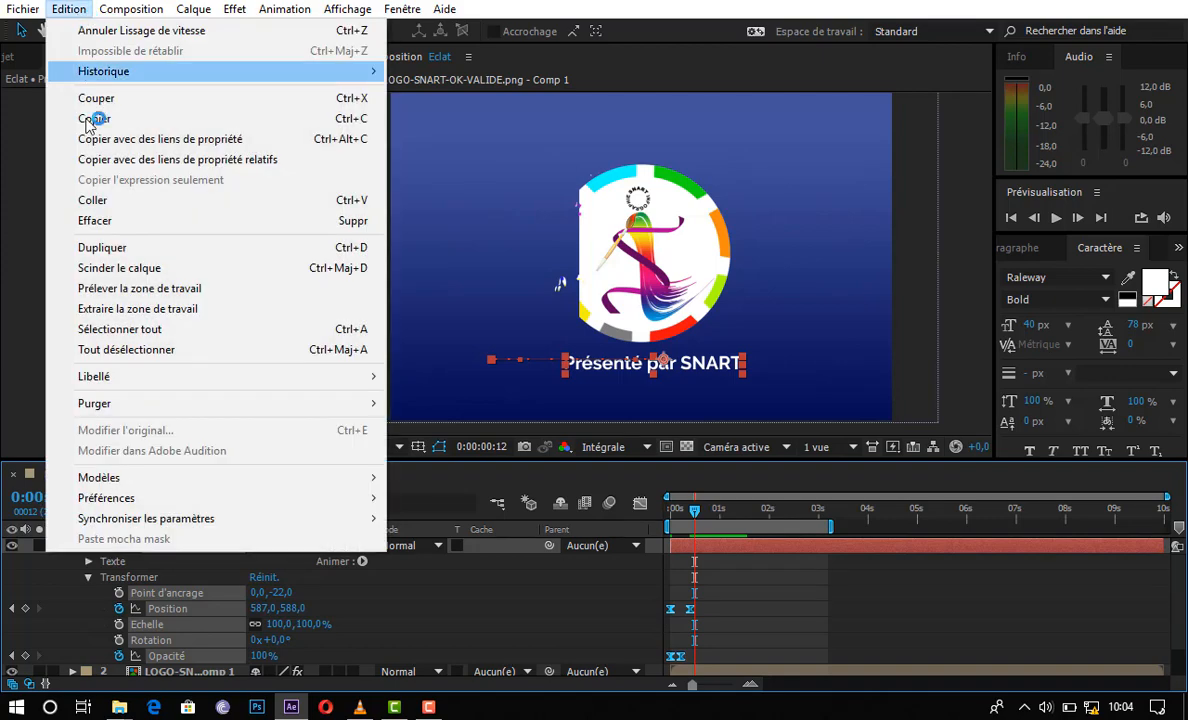
click(128, 201)
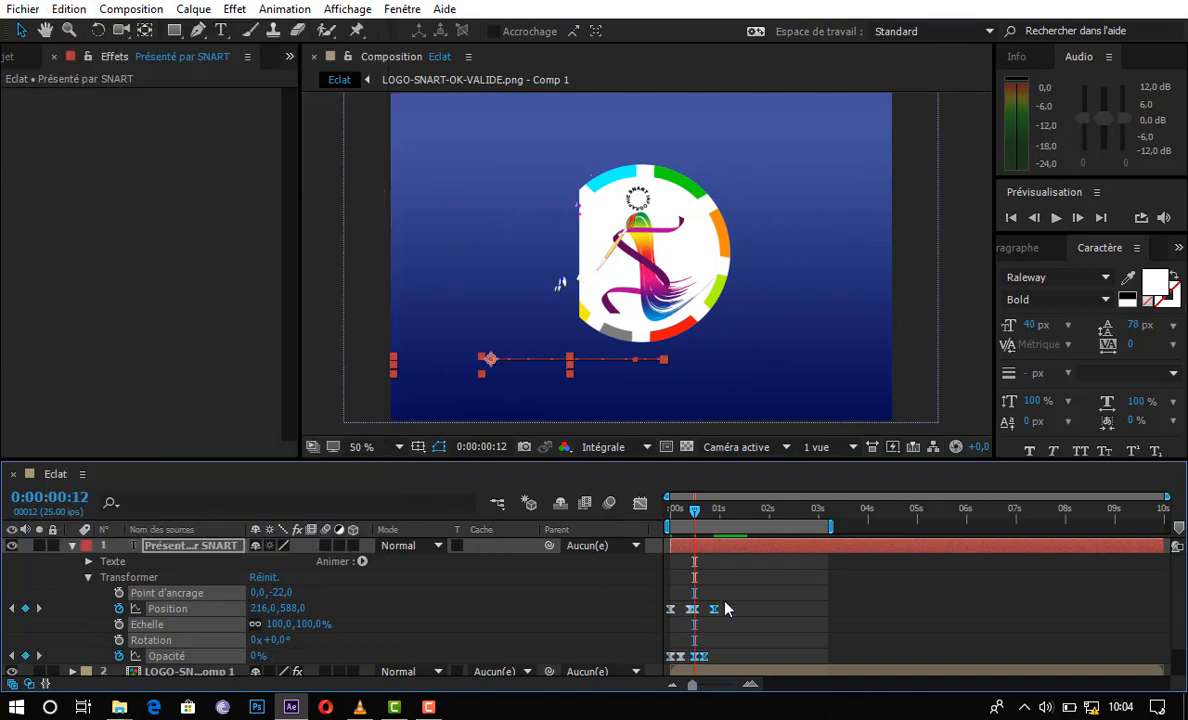
- Shift the pasted keyframes to start at about 1.5 seconds and reverse them with Inverser les images clés
drag(704, 656, 750, 651)
right_click(750, 651)
mouse_move(822, 637)
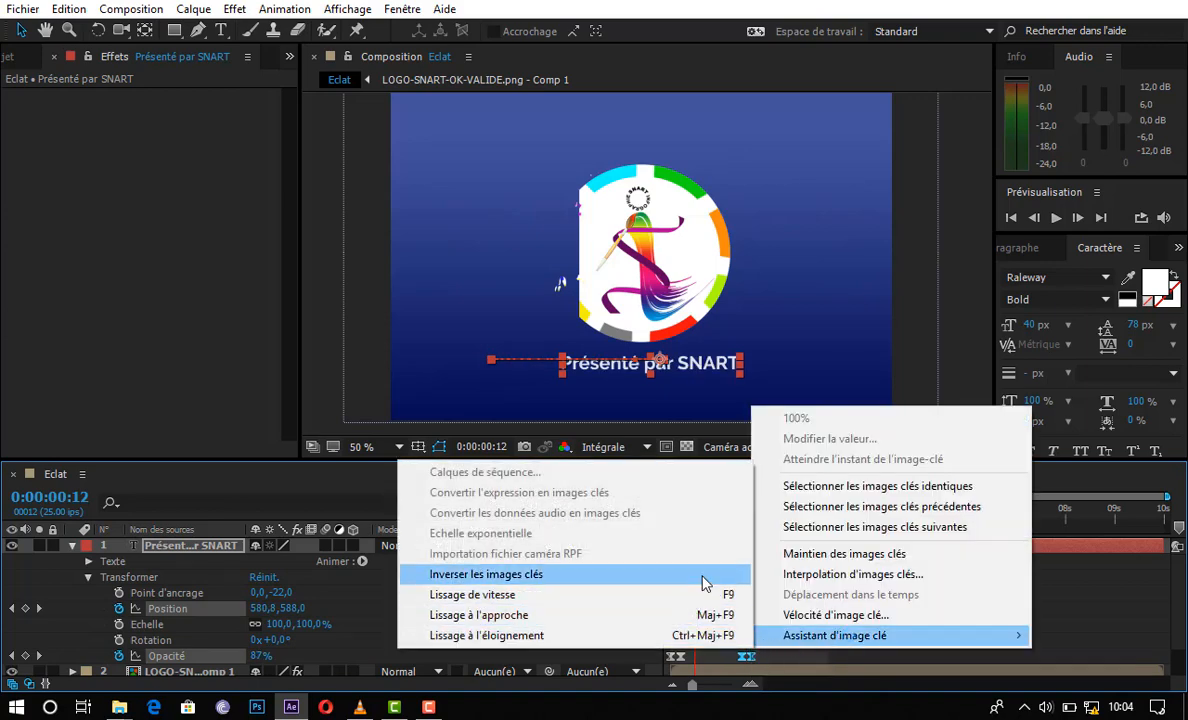
click(704, 582)
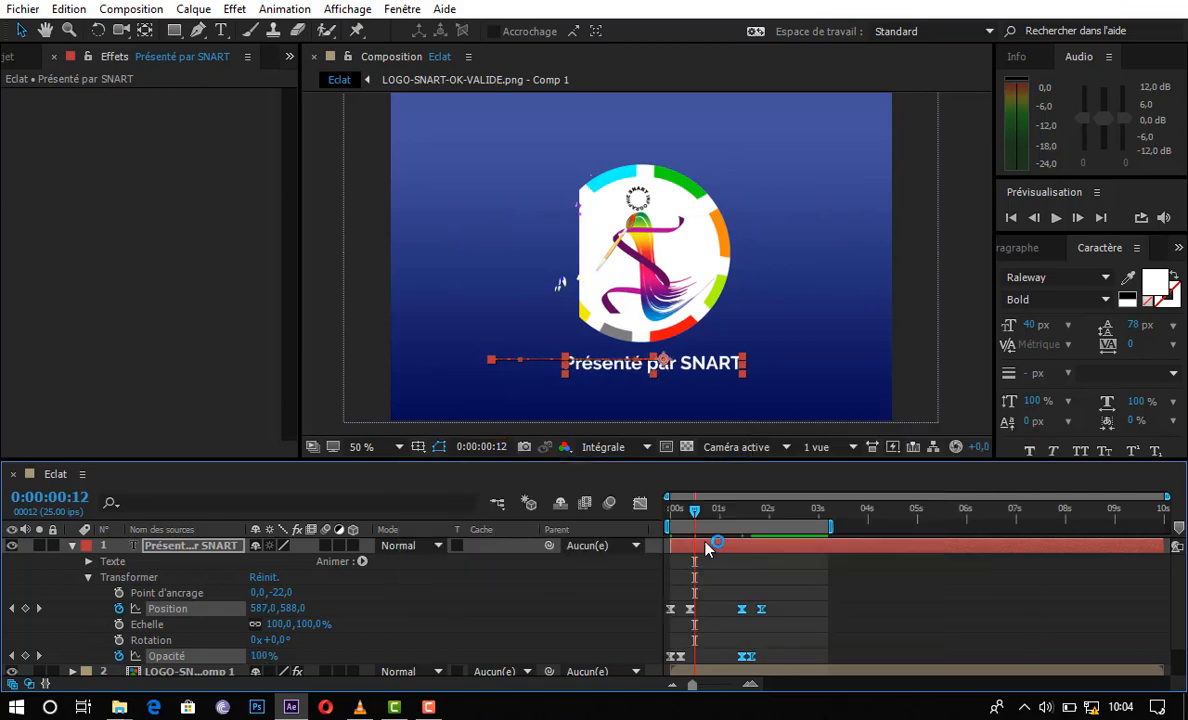
click(72, 548)
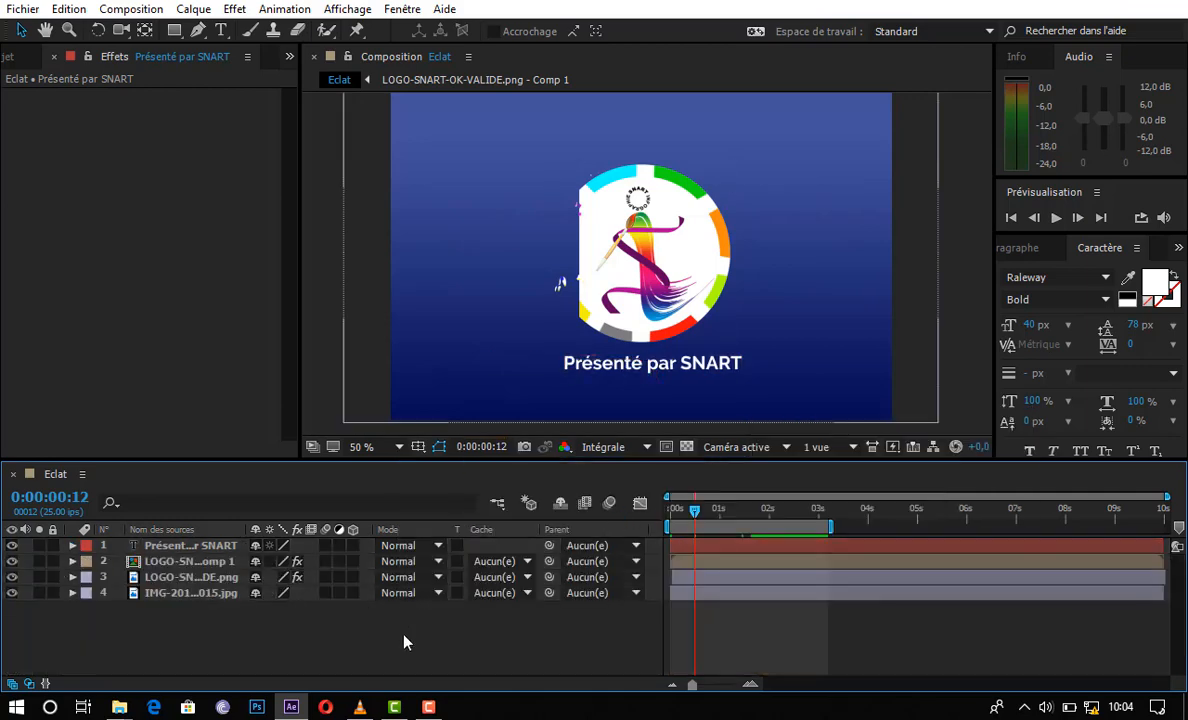
- Preview the composition from the beginning to check the text's entrance and exit
drag(696, 511, 634, 511)
key(space)
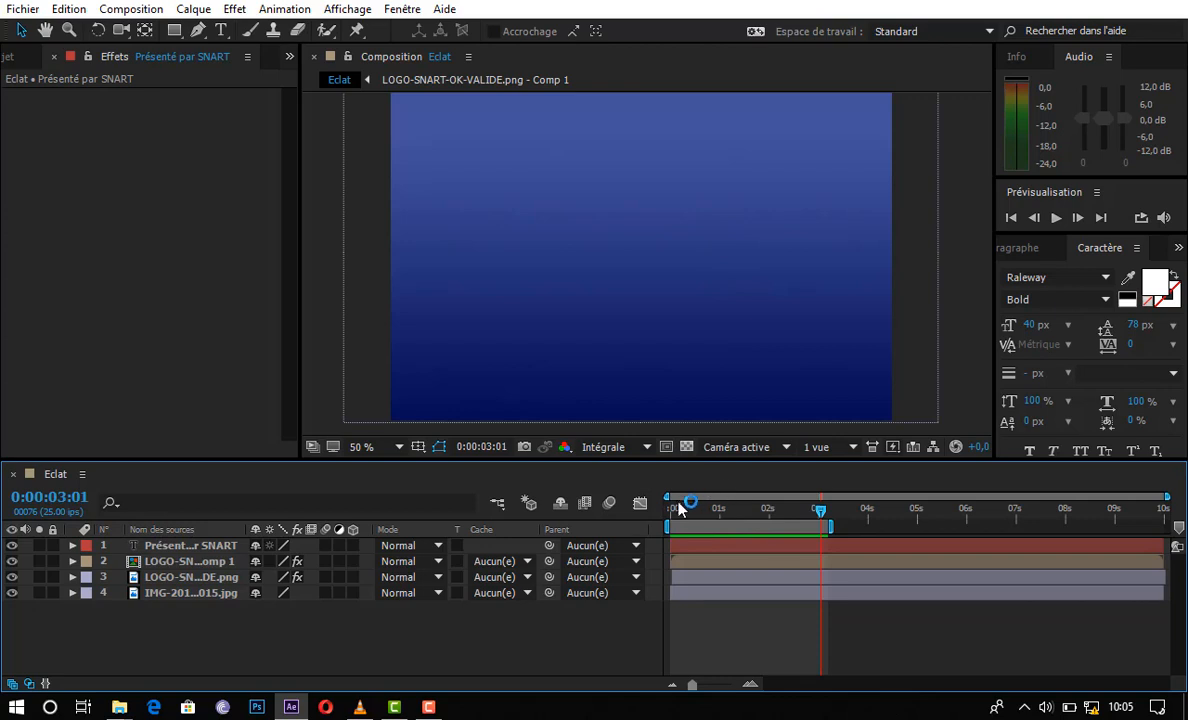
click(675, 510)
key(space)
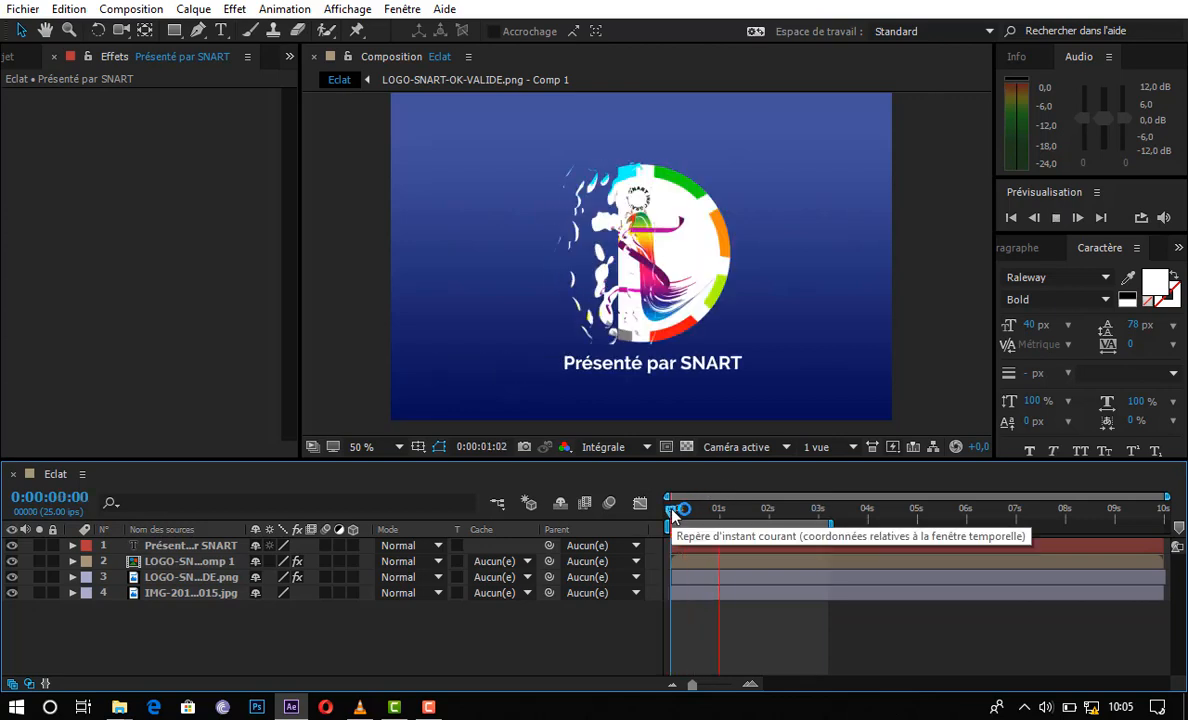
key(space)
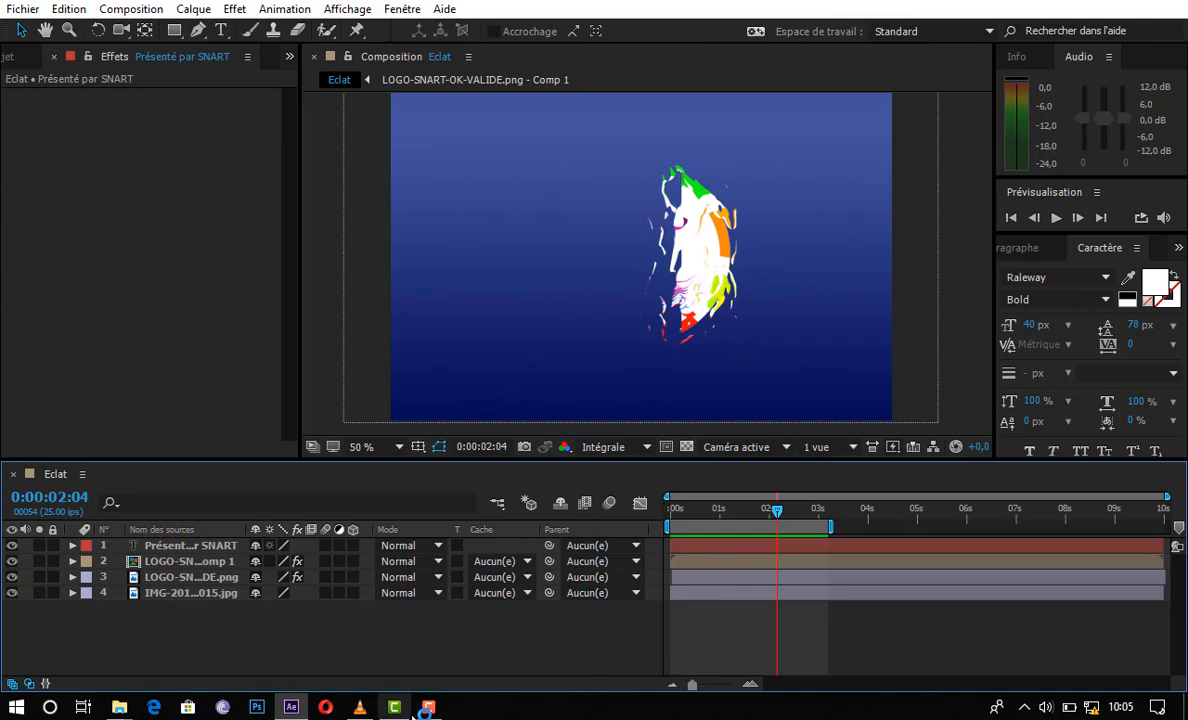
- Delay the text's reversed Position and Opacity keyframes to start at about 2 seconds, and collapse the layer
click(682, 551)
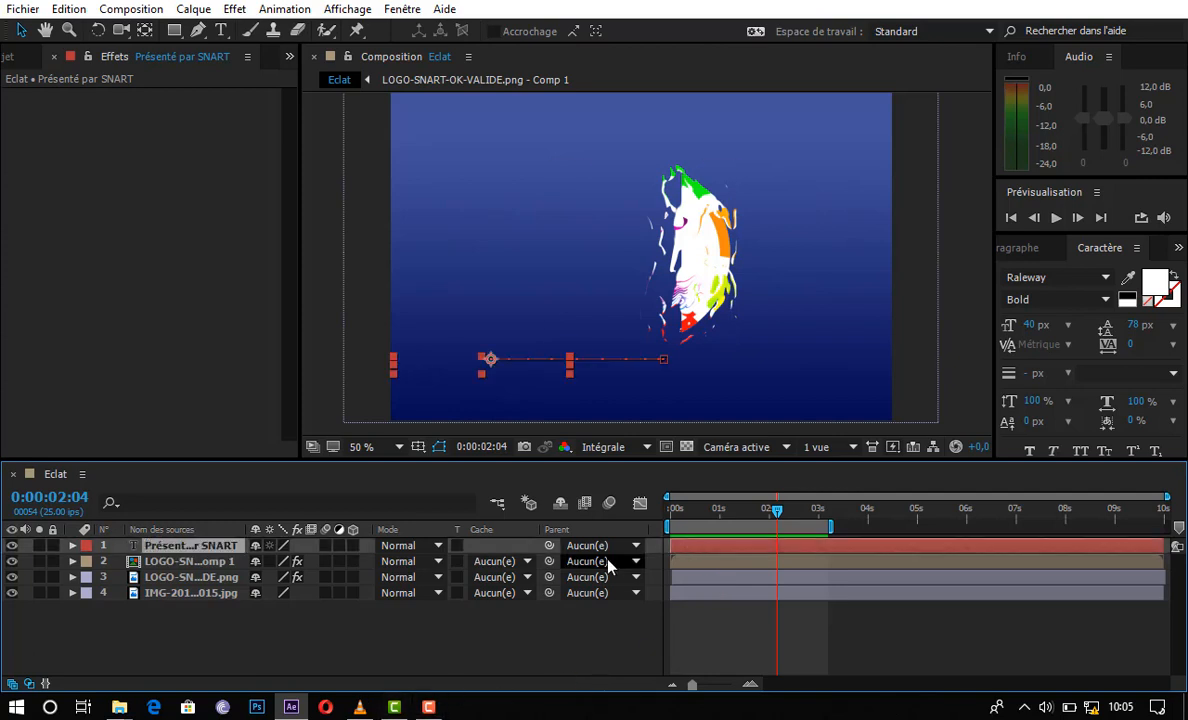
click(72, 546)
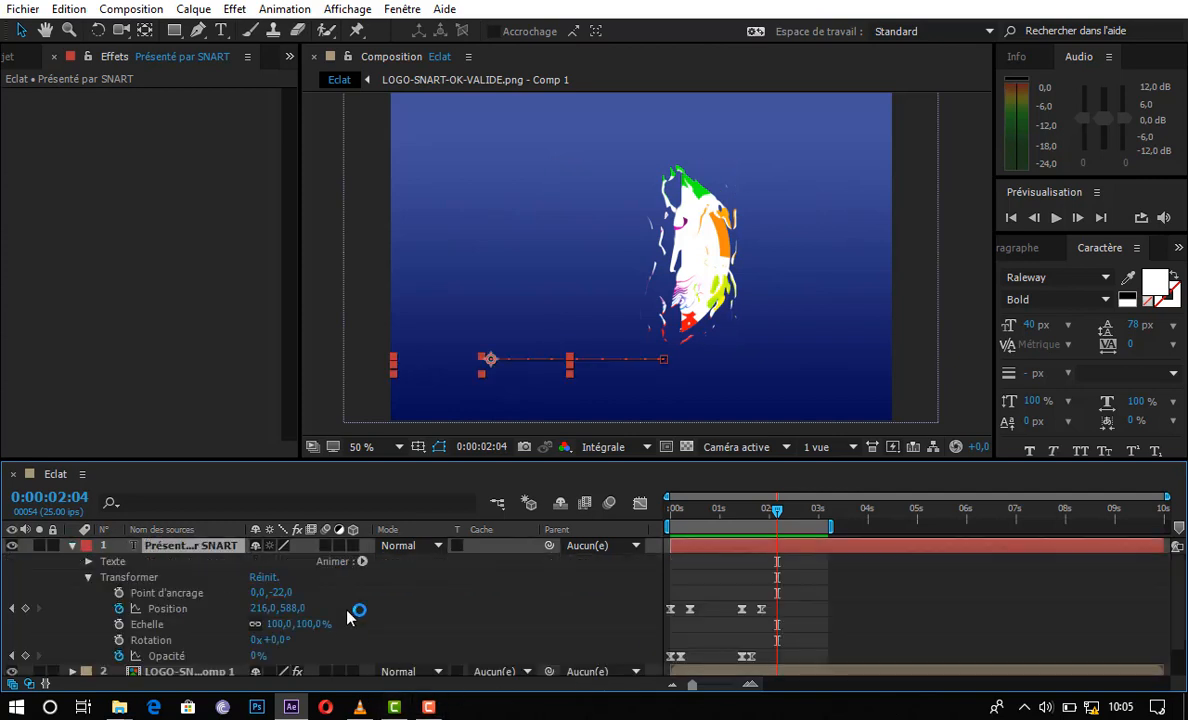
drag(720, 594, 783, 657)
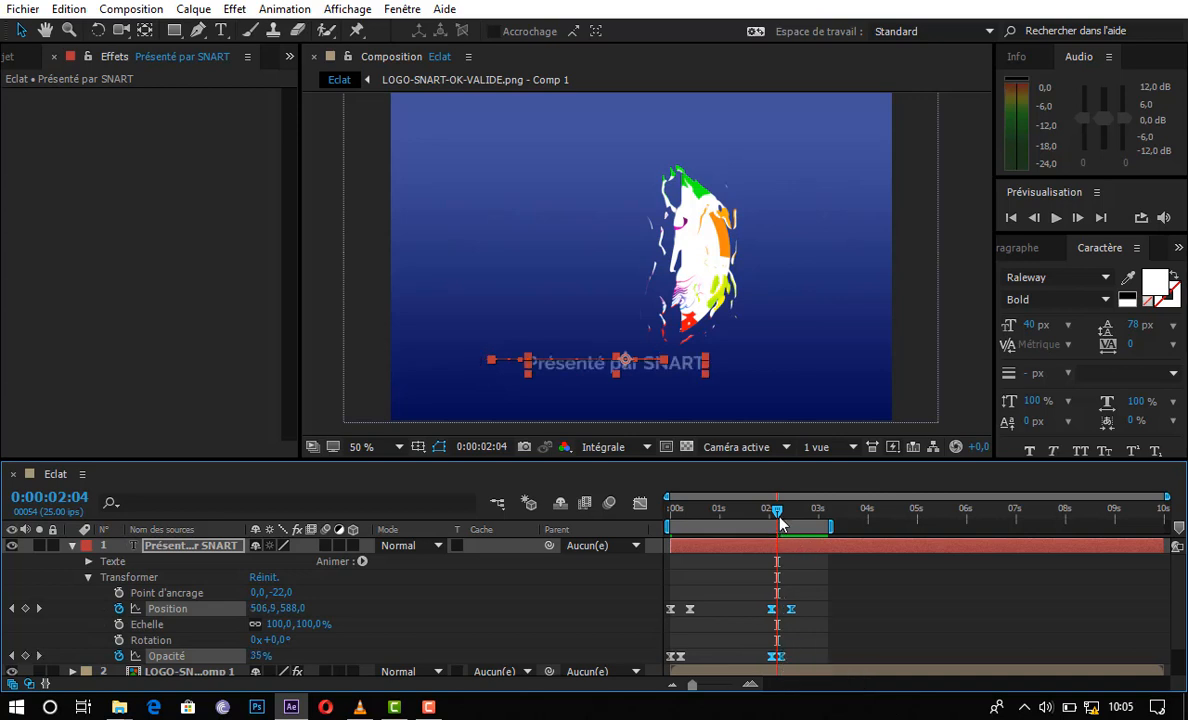
click(76, 547)
click(72, 545)
click(151, 545)
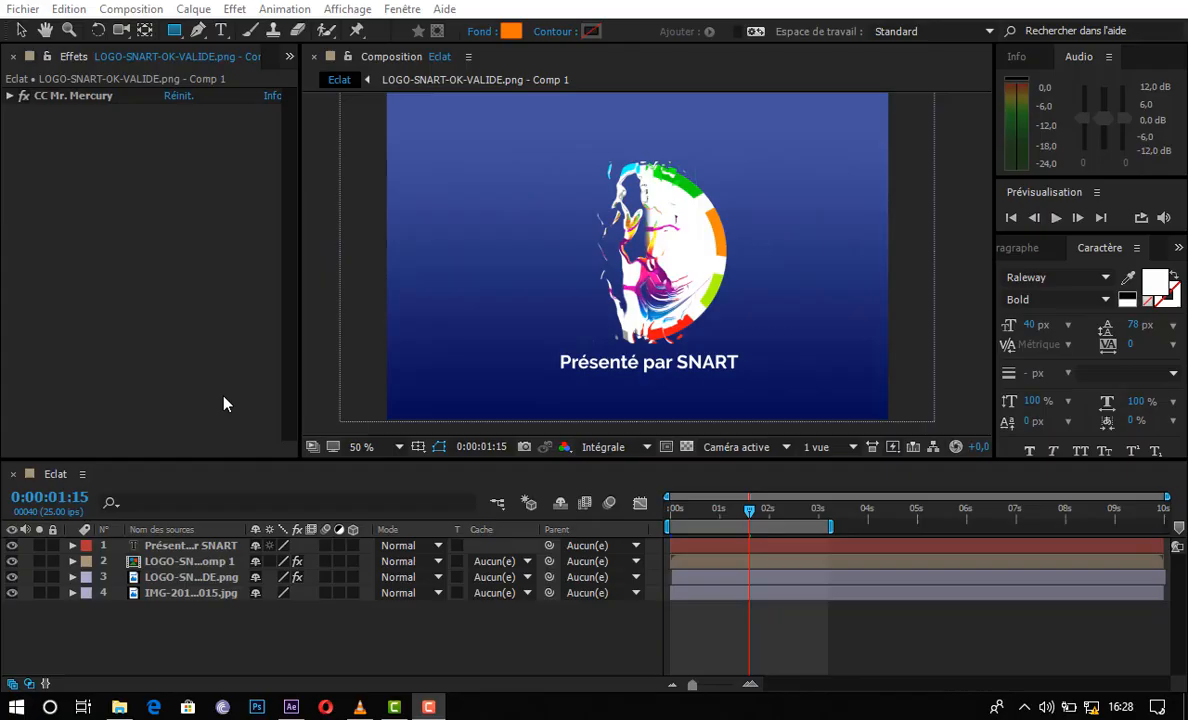
- Create a new shape layer (Calque de forme) in the Eclat composition
click(224, 404)
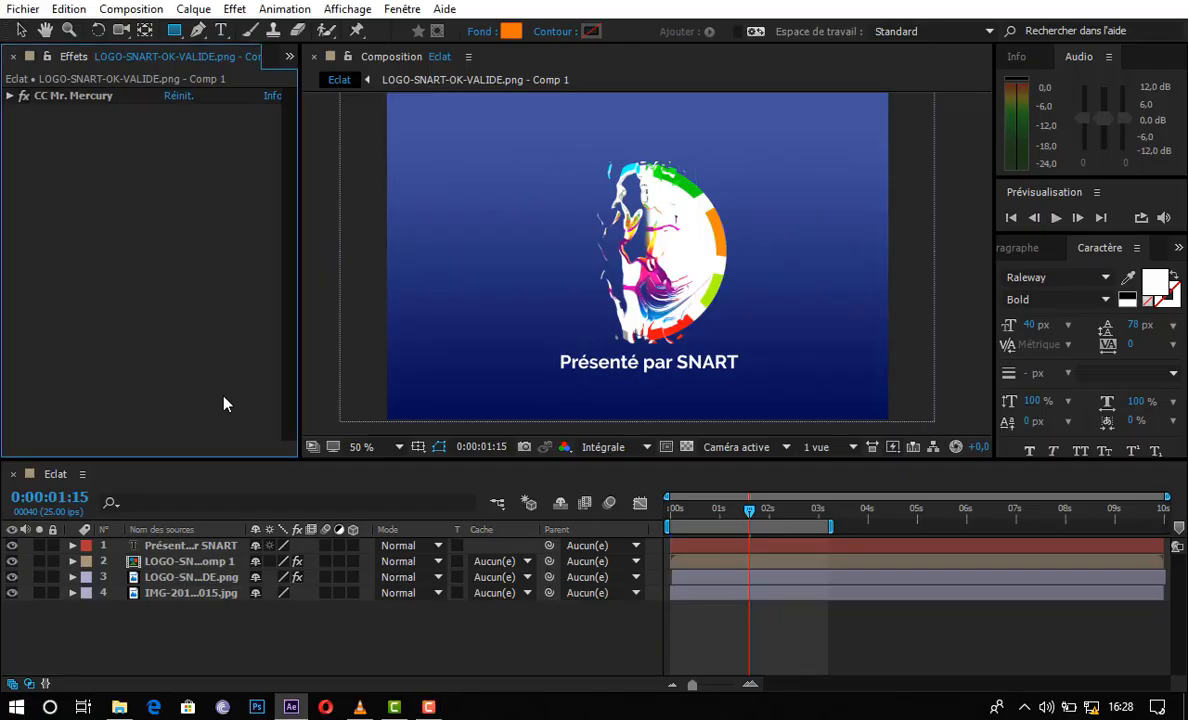
click(228, 290)
click(193, 8)
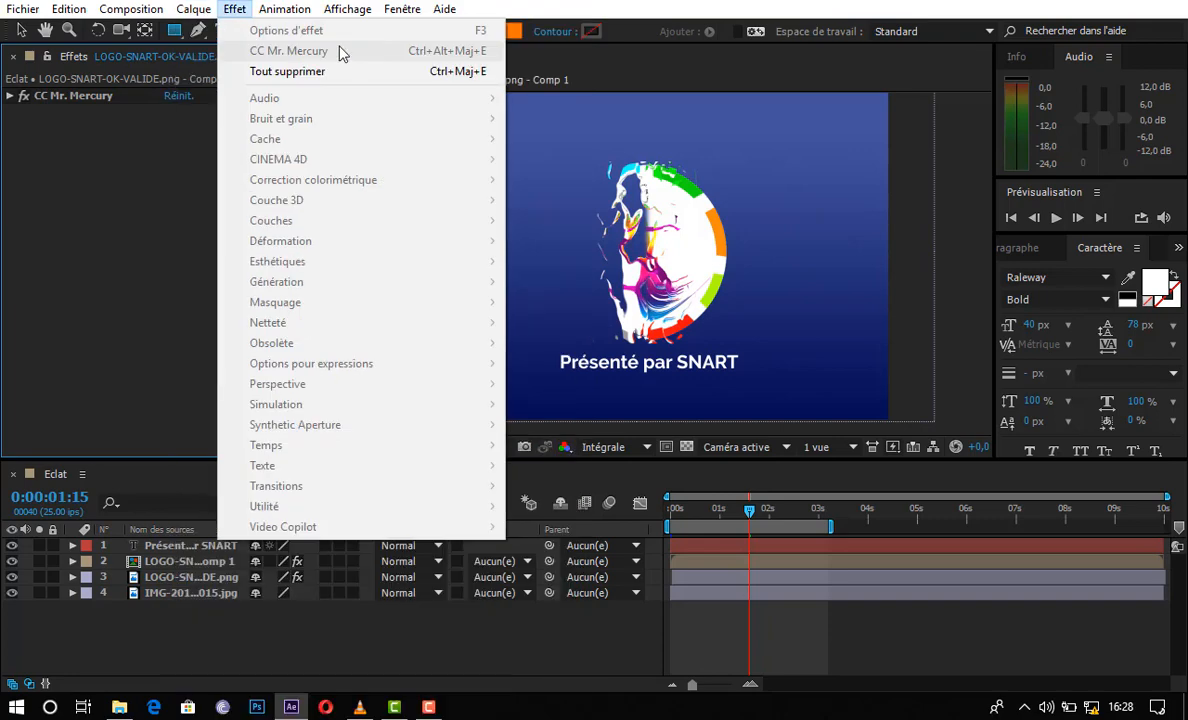
click(196, 12)
click(196, 12)
mouse_move(205, 38)
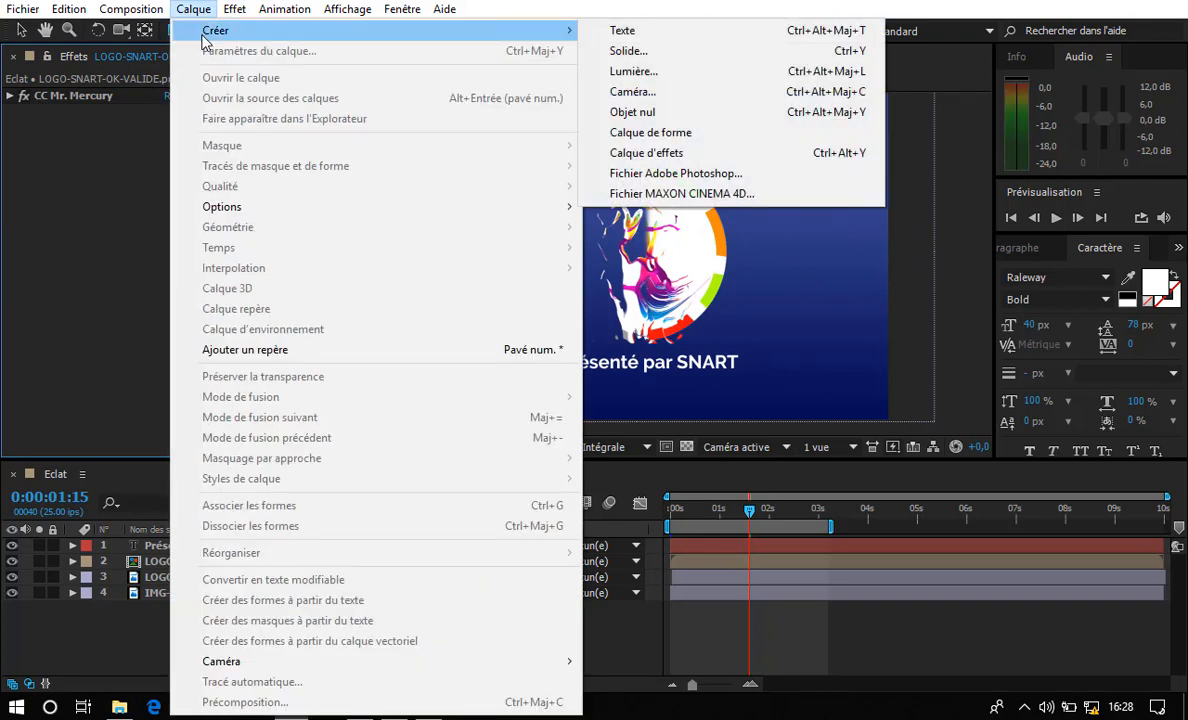
key(Right)
key(Up)
key(Up)
key(Up)
key(Up)
key(Return)
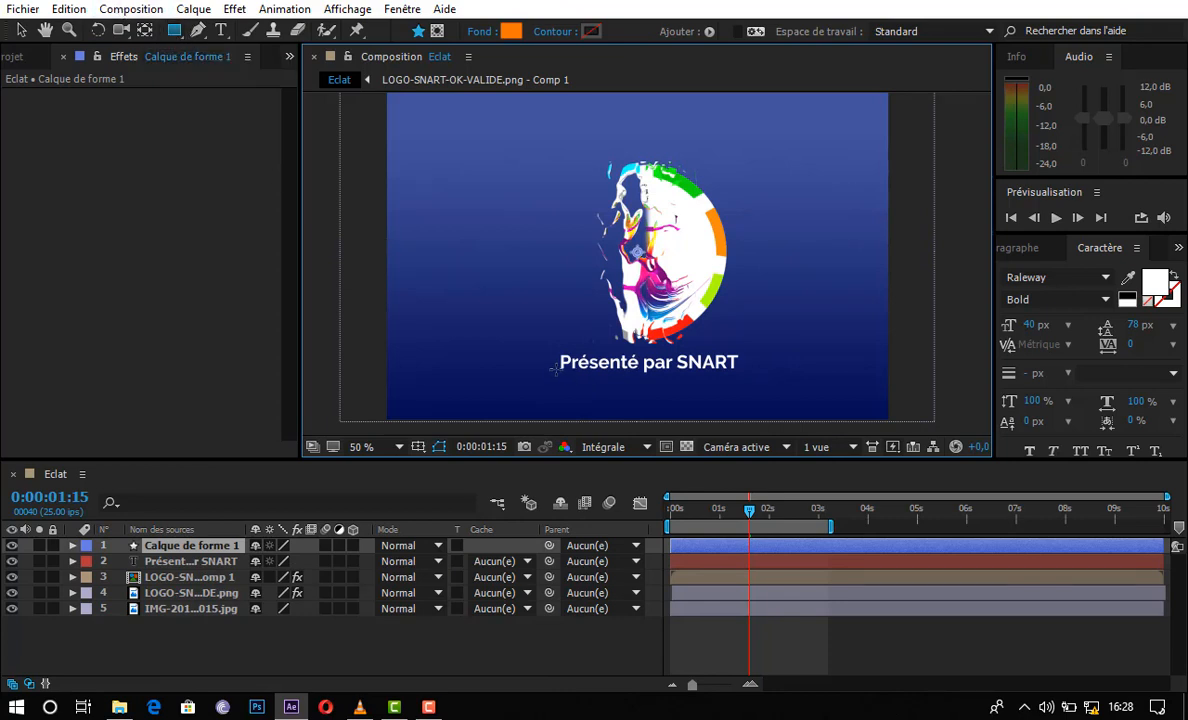
- Draw a thin orange rectangle as an underline spanning the width of "Présenté par SNART", and collapse the shape layer
drag(553, 370, 737, 371)
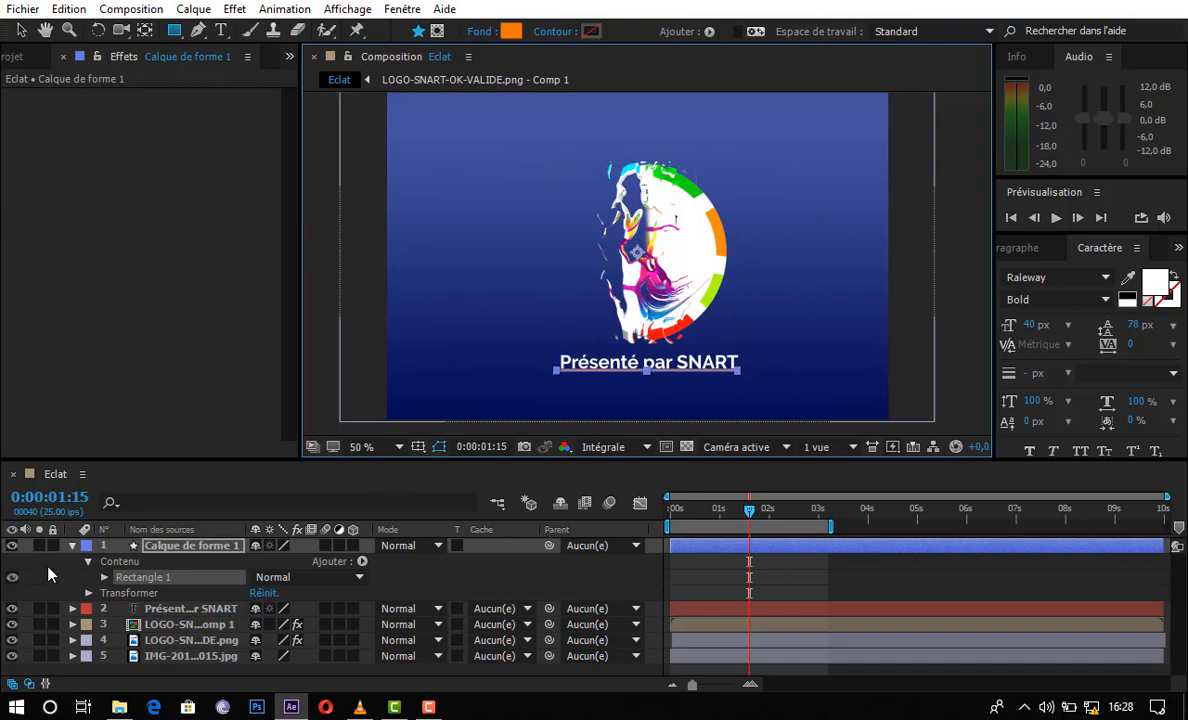
click(73, 549)
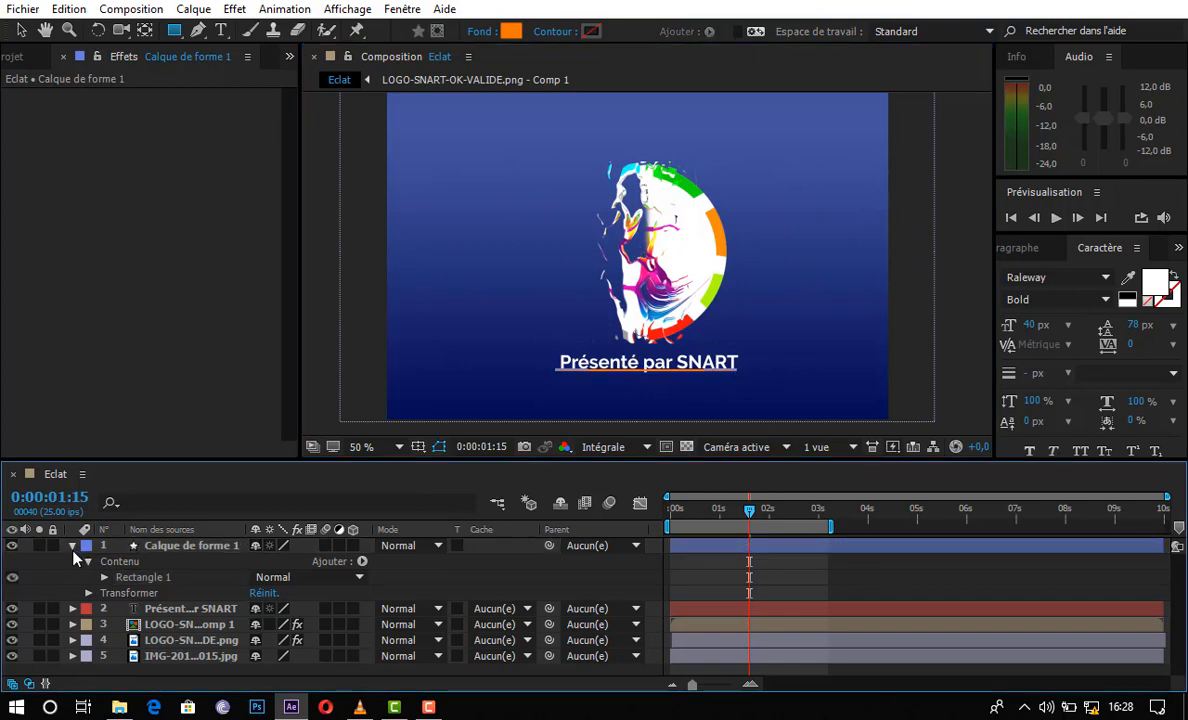
click(150, 546)
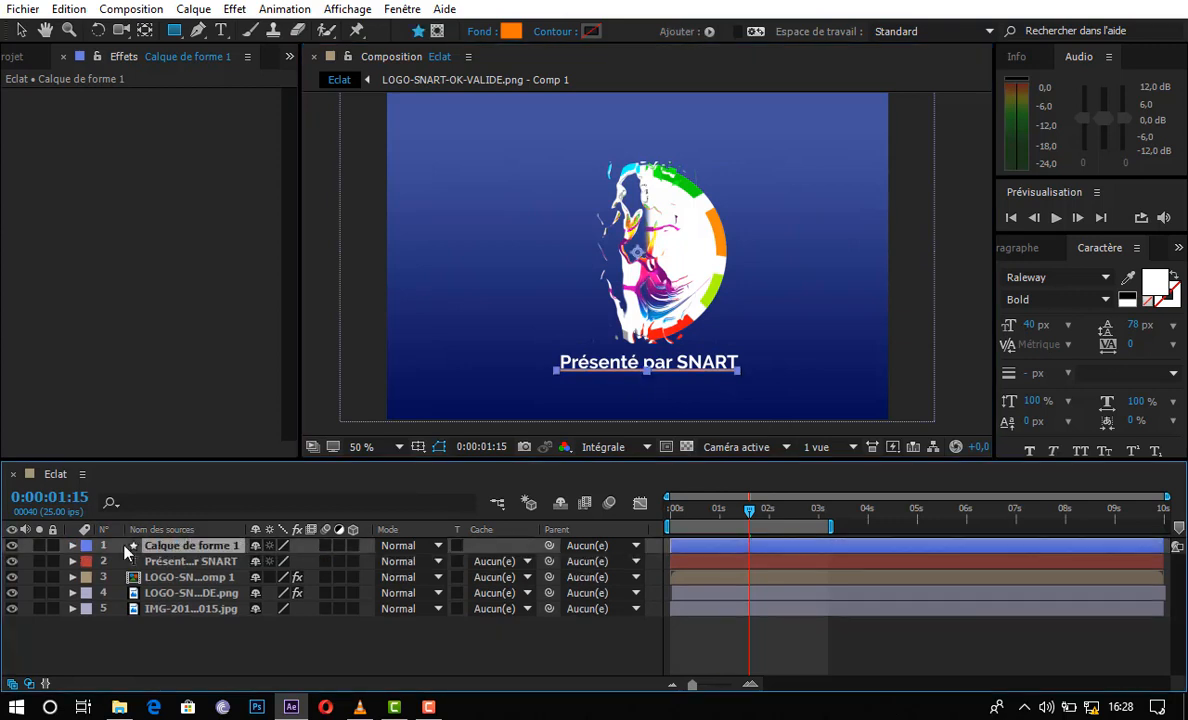
- Lower the underline slightly by setting the shape layer's Position to 540, 365
click(73, 548)
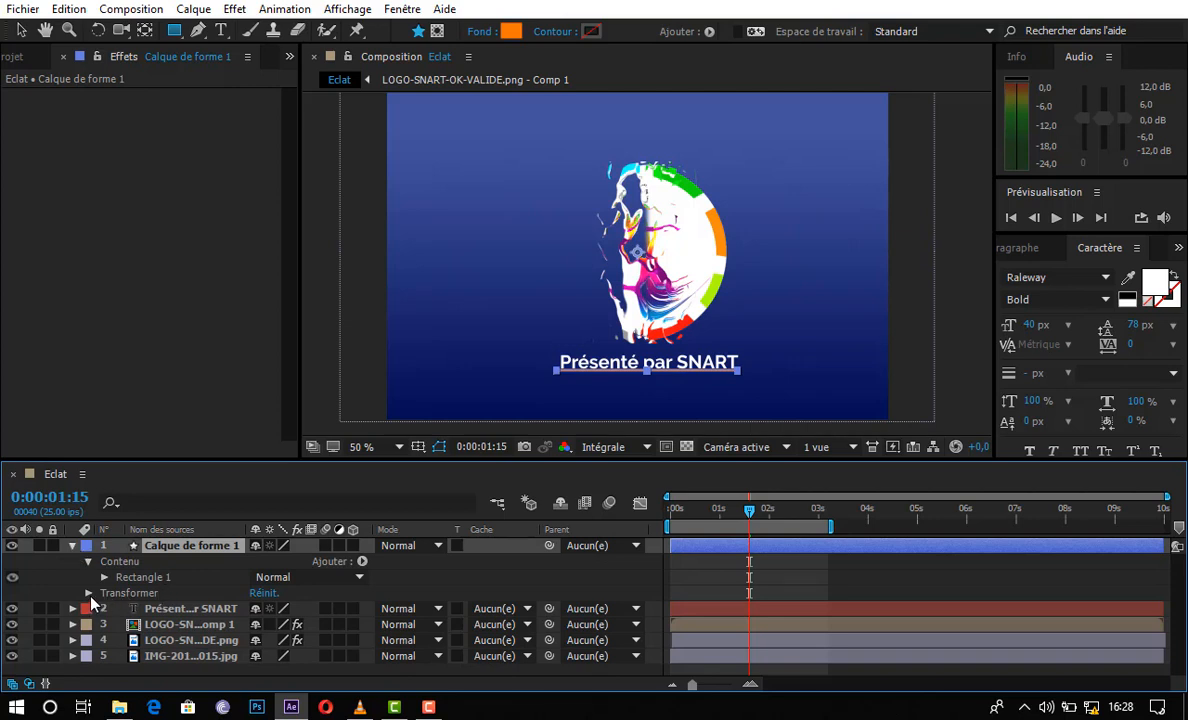
click(88, 593)
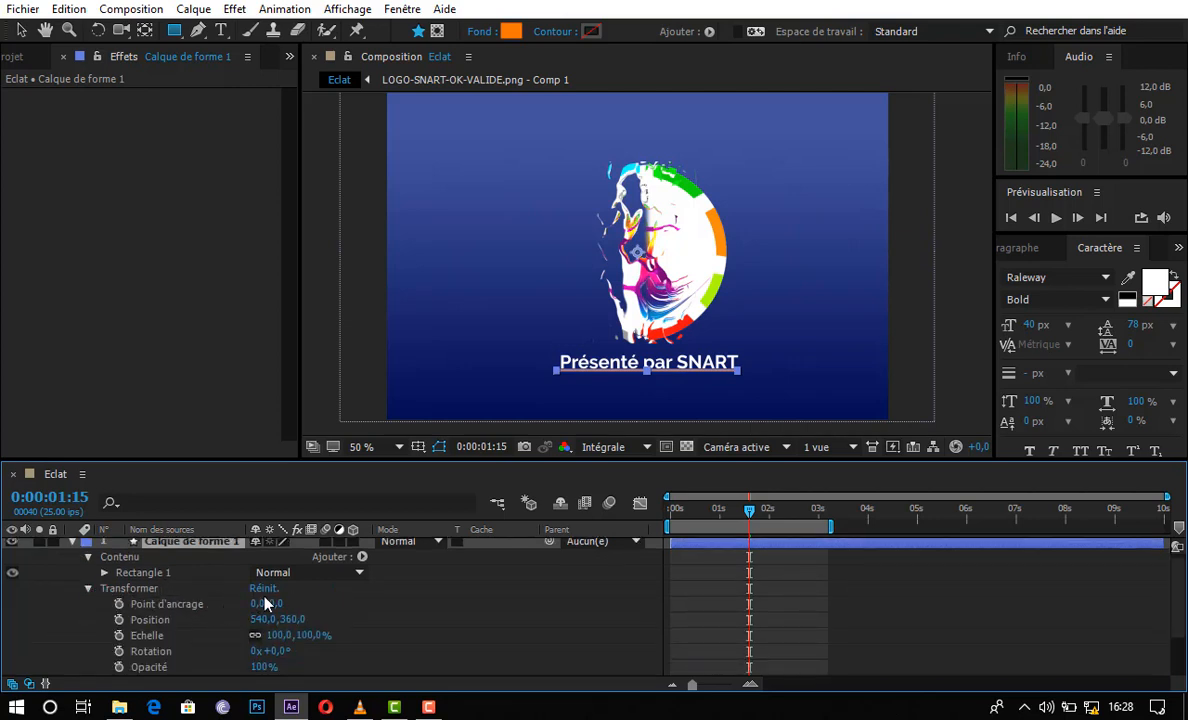
drag(283, 623, 303, 627)
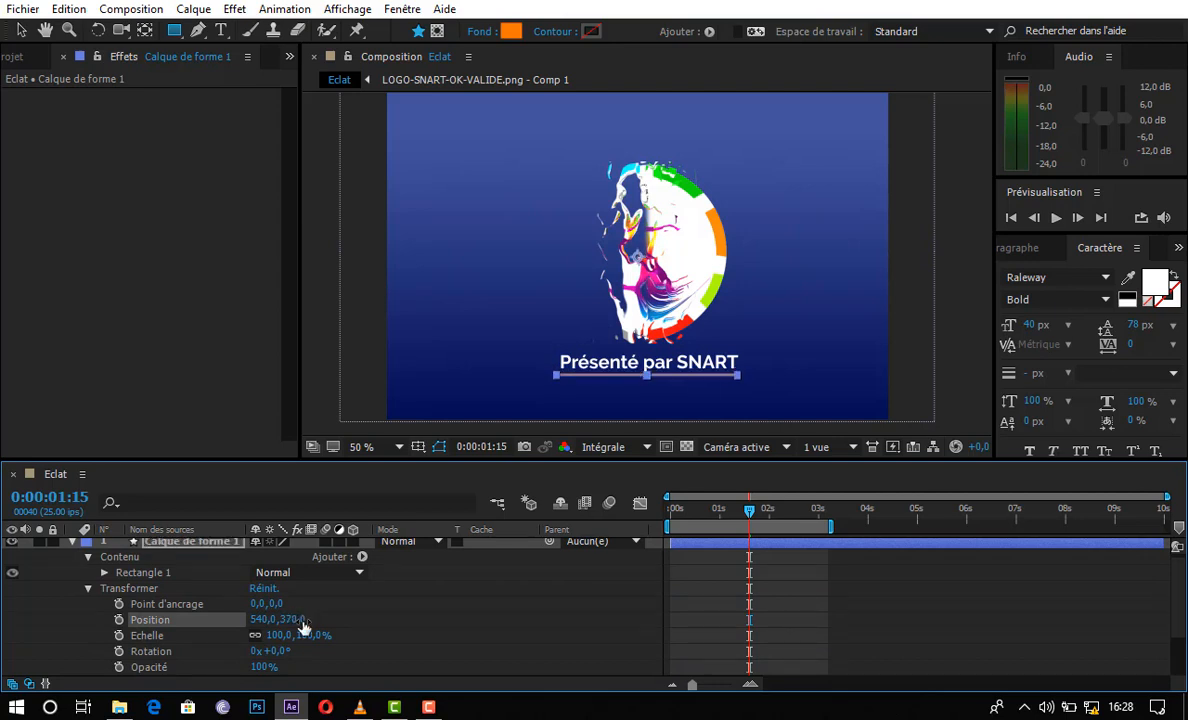
click(302, 621)
click(314, 622)
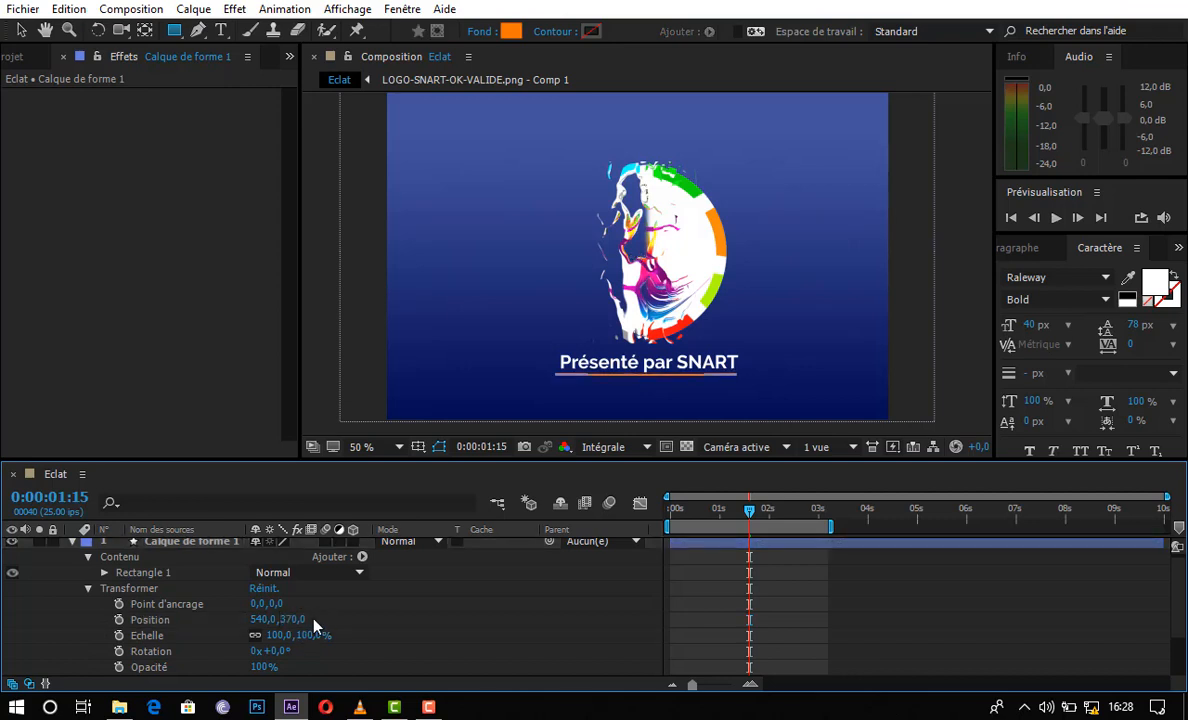
click(297, 620)
click(333, 620)
drag(298, 620, 293, 620)
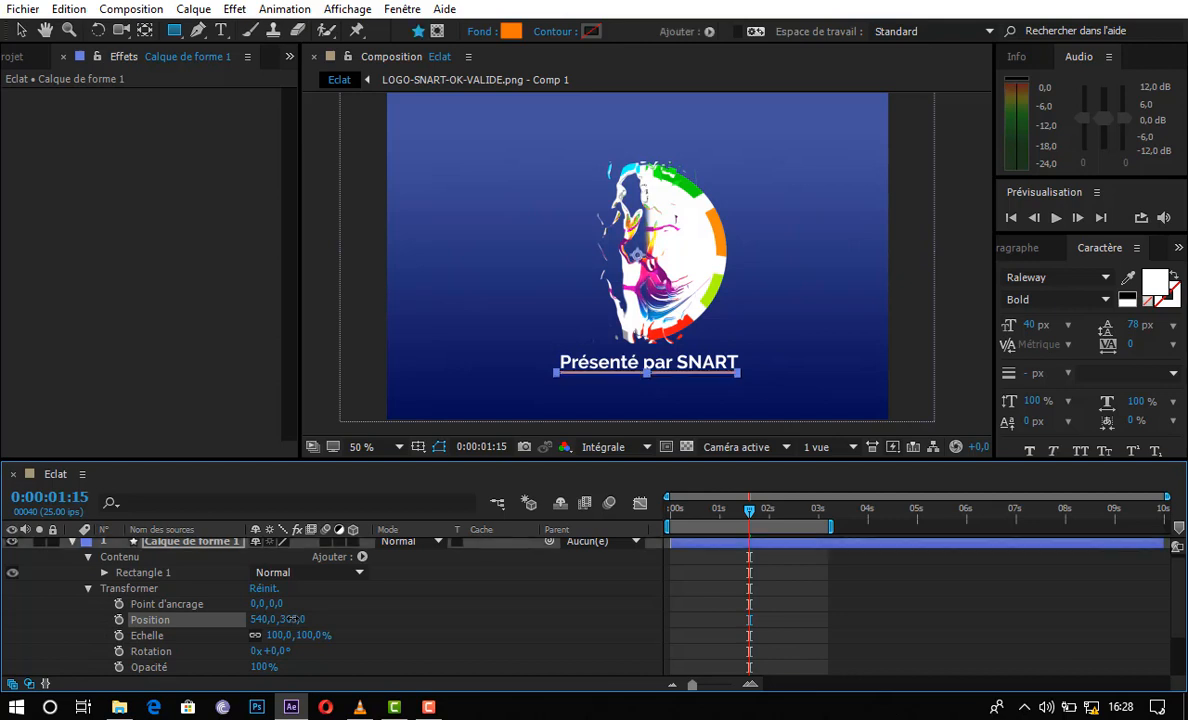
click(55, 567)
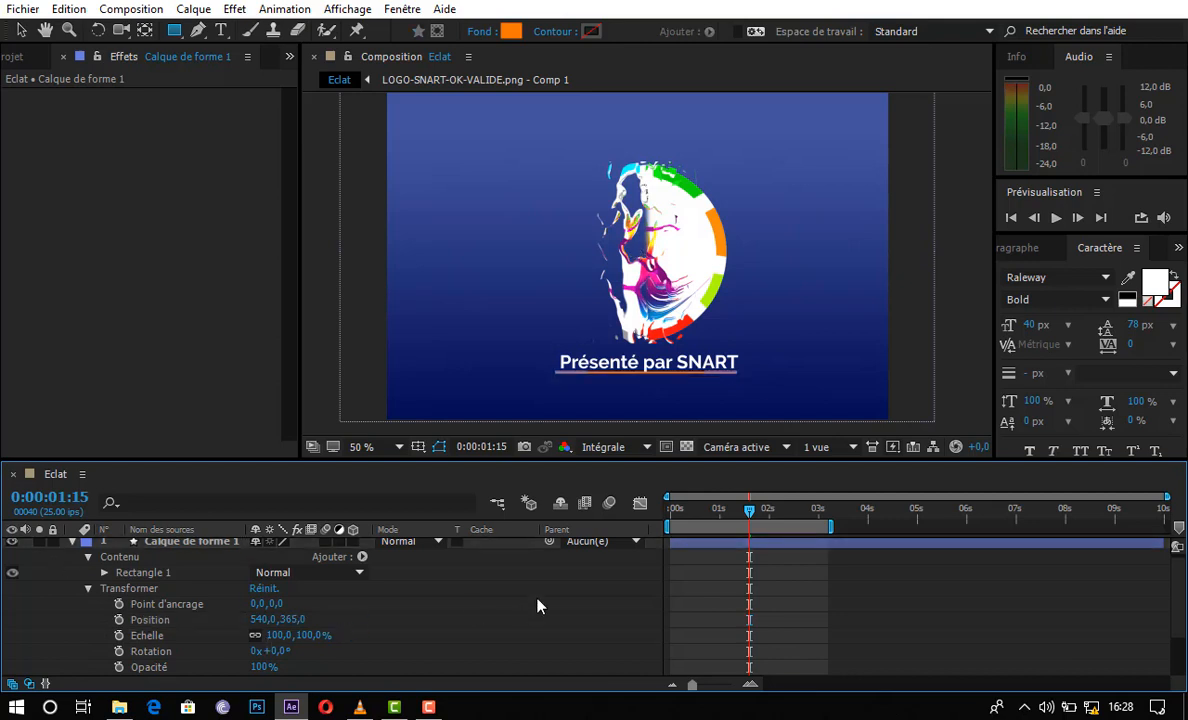
- Animate the underline's Position with keyframes from 950, 365 at 0 seconds to 541, 365 at frame 16
click(671, 510)
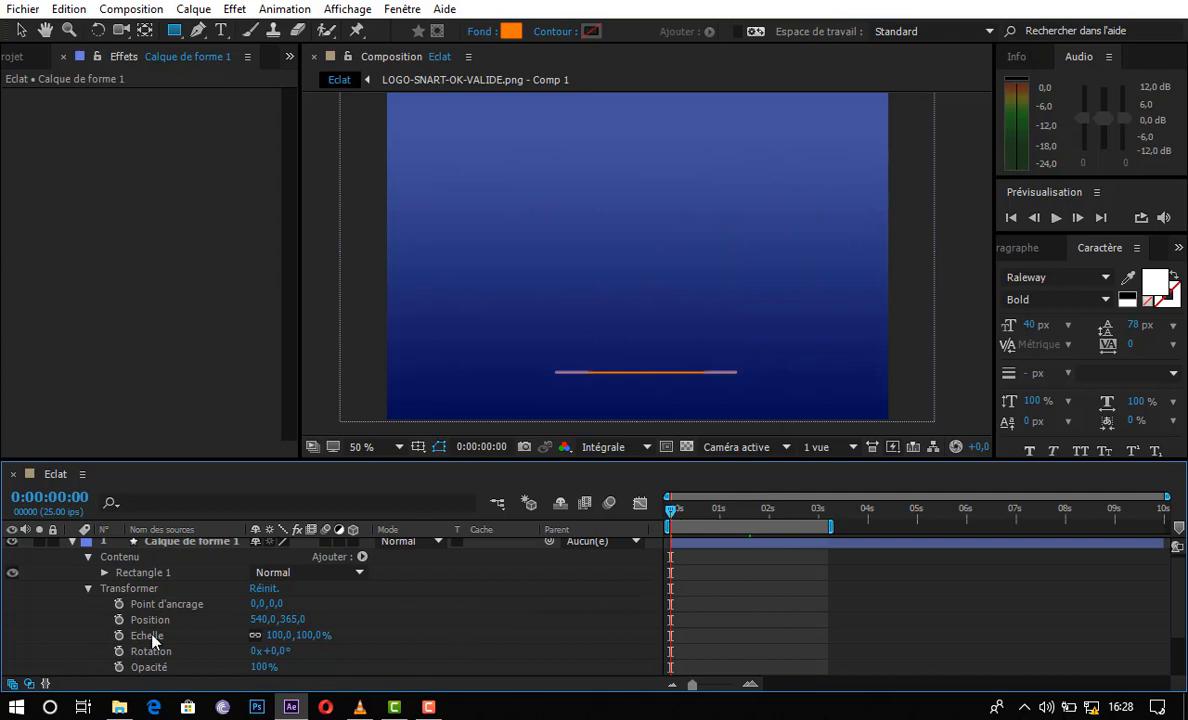
drag(253, 622, 610, 614)
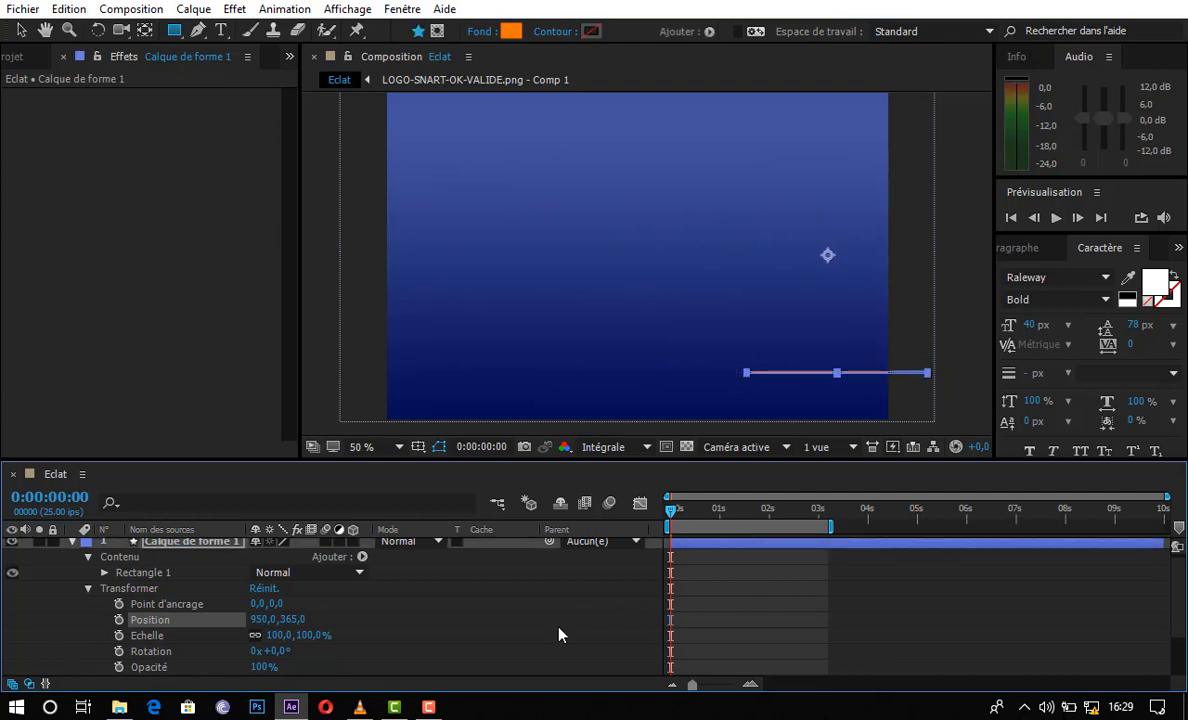
click(118, 621)
drag(678, 512, 702, 510)
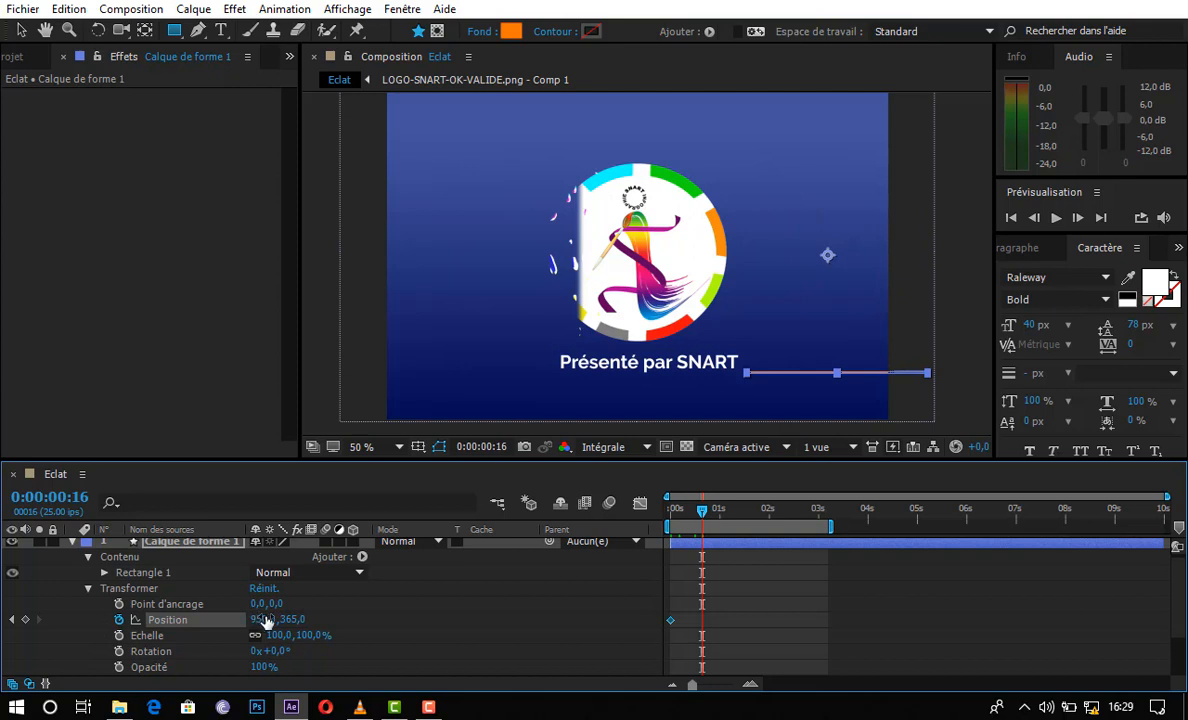
drag(270, 625, 9, 625)
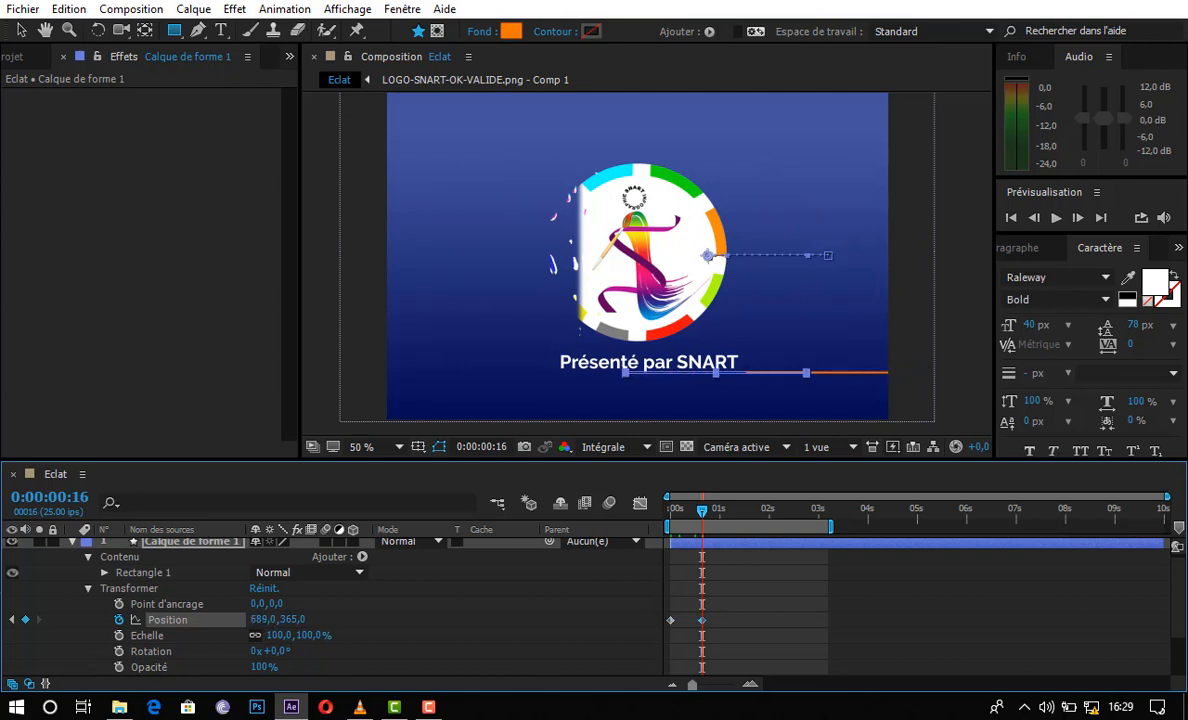
drag(260, 621, 136, 621)
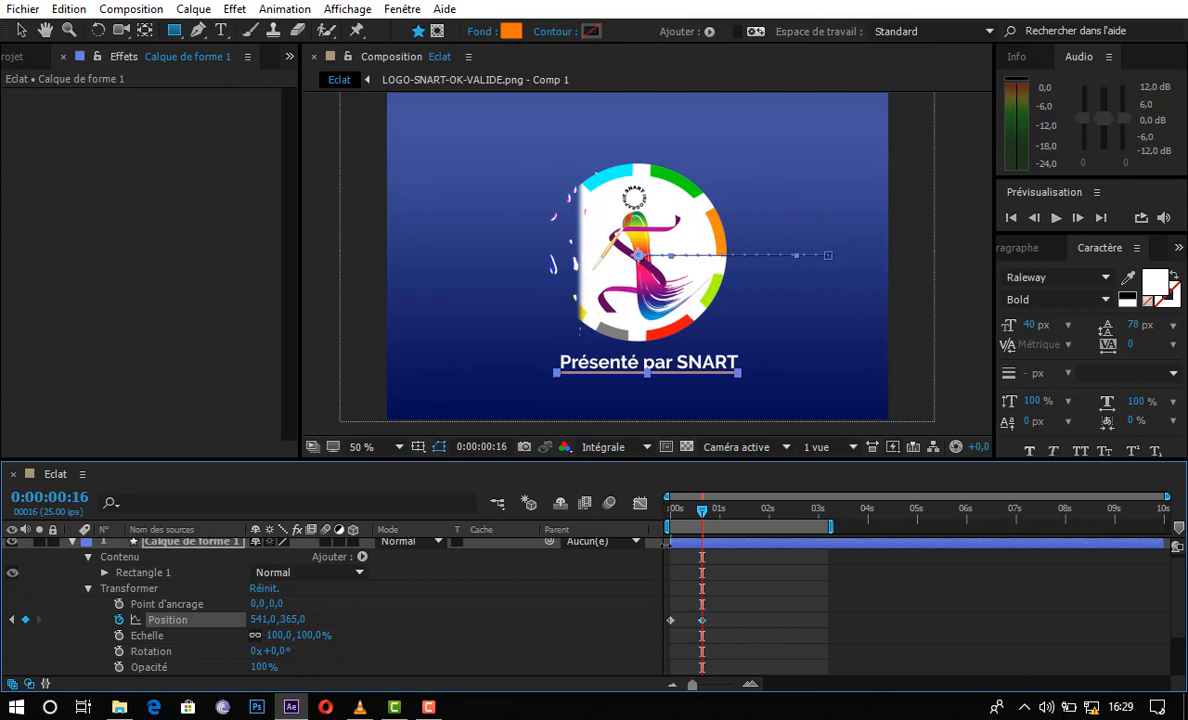
- Add Opacity (Opacité) keyframes to the underline, going from 0% at 0 seconds to 100% at frame 5
click(671, 510)
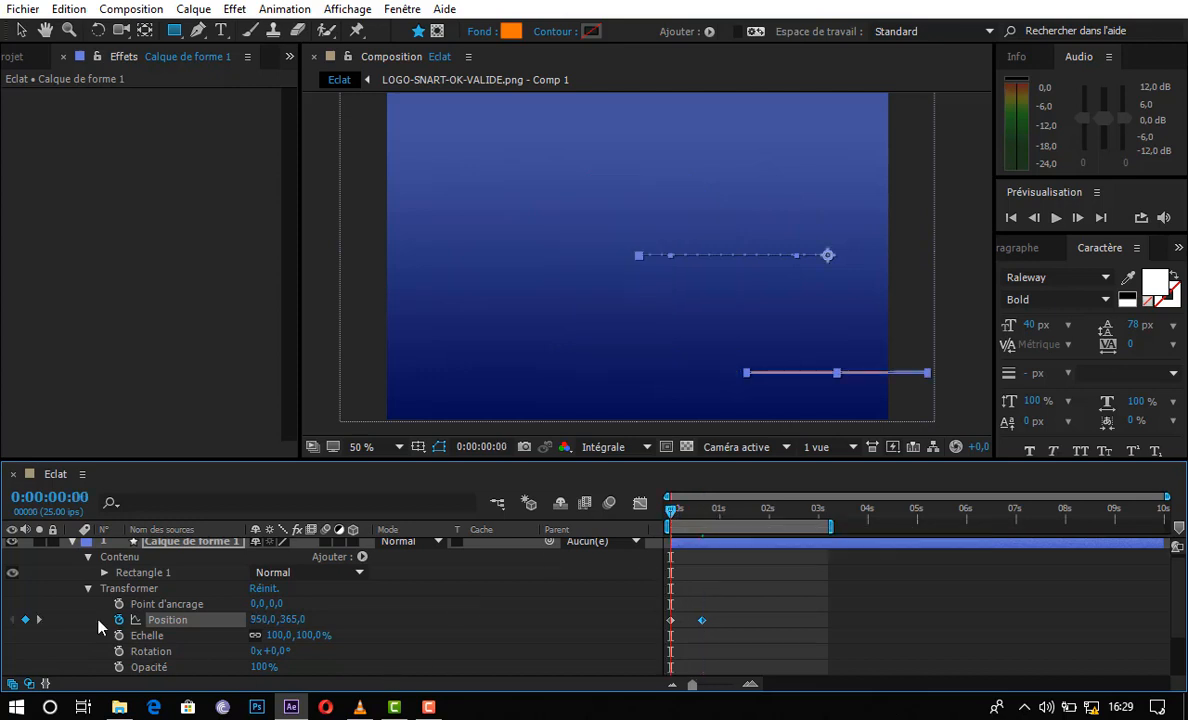
scroll(100, 627, down, 2)
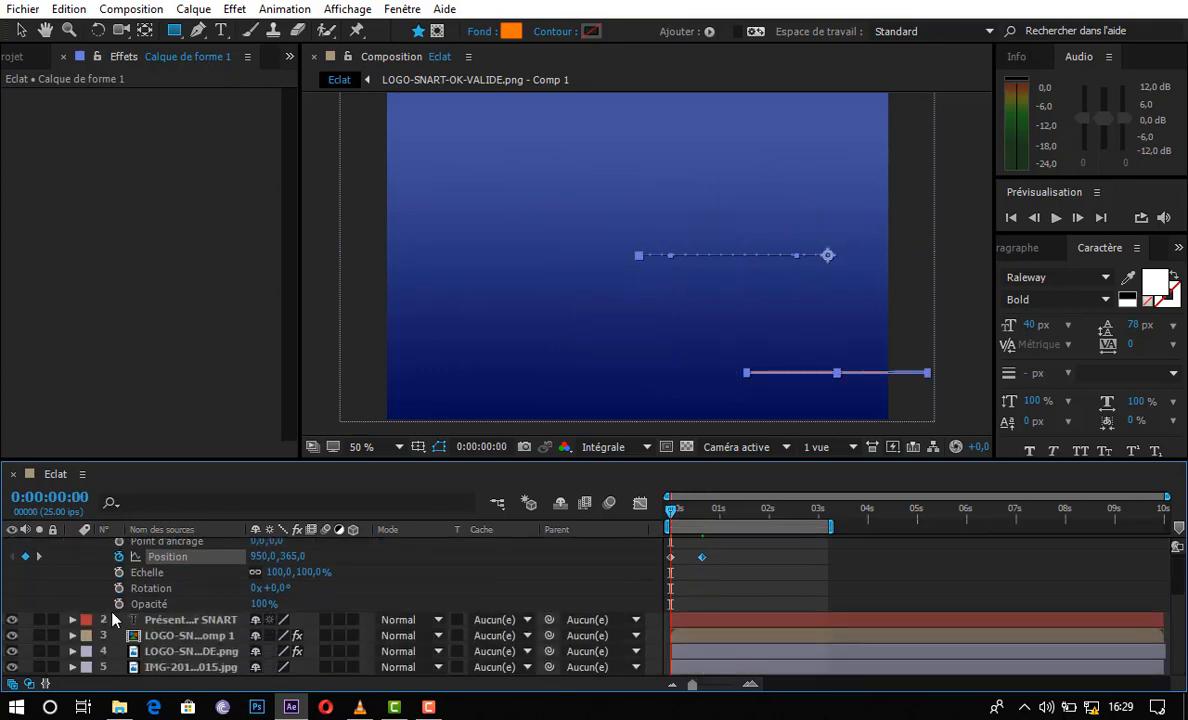
click(119, 604)
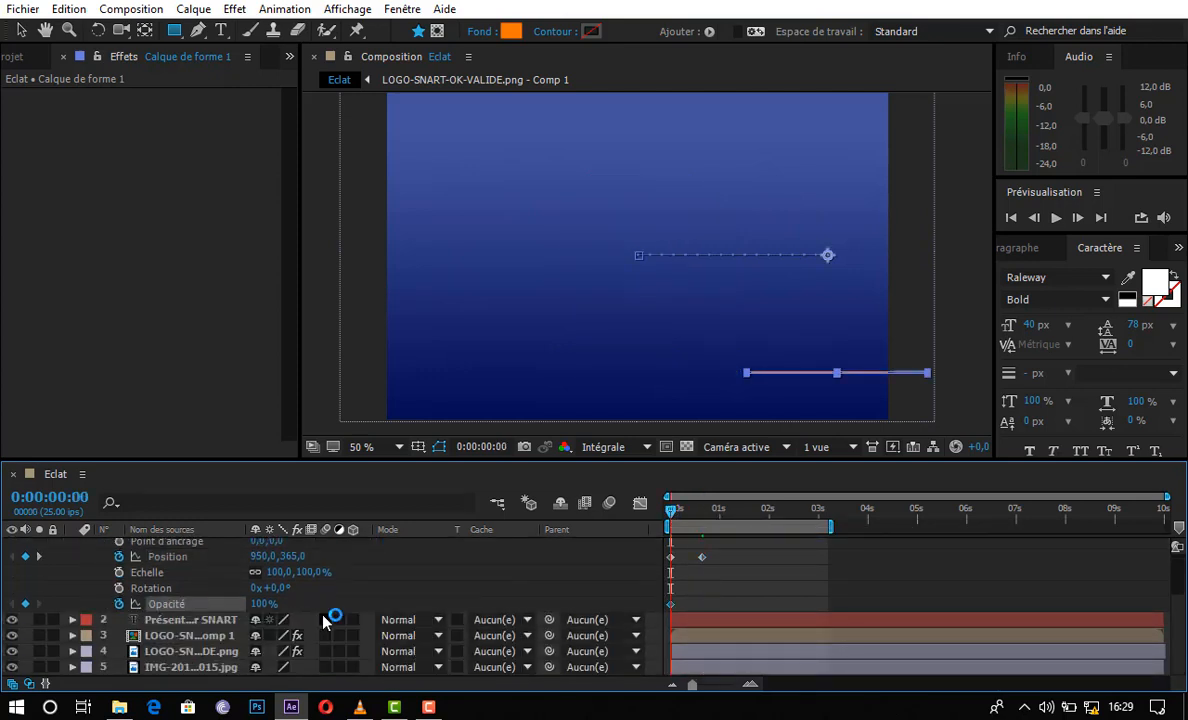
click(262, 604)
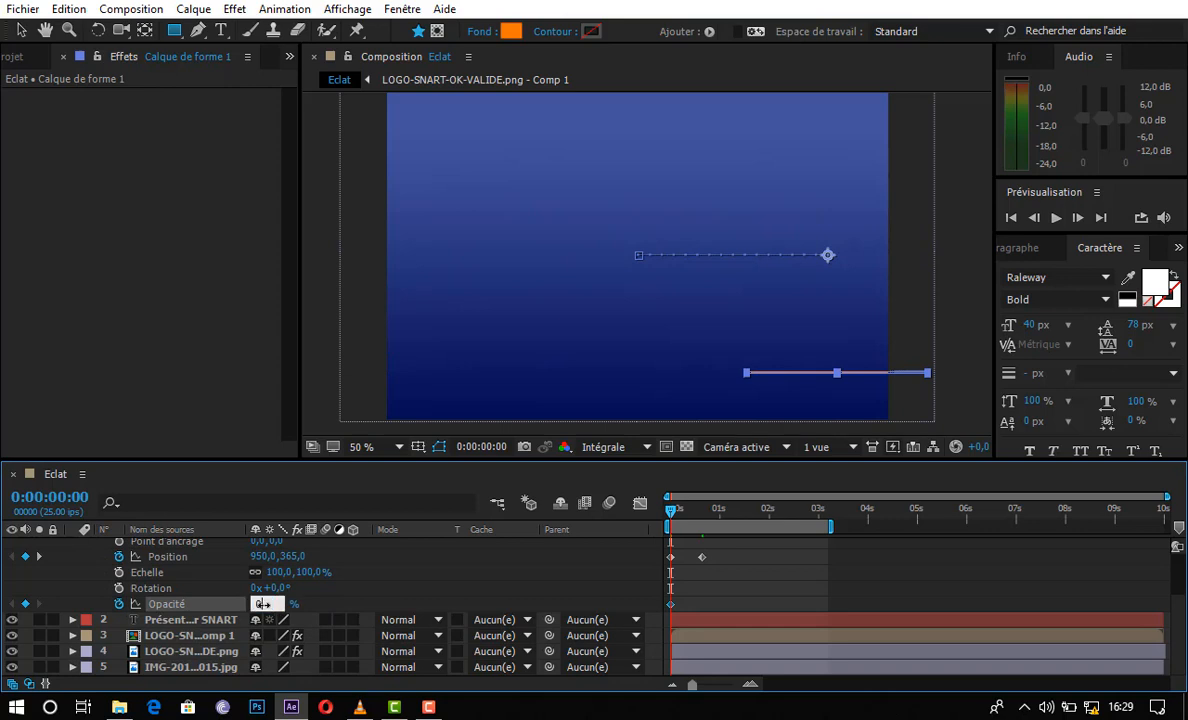
text(0)
key(Return)
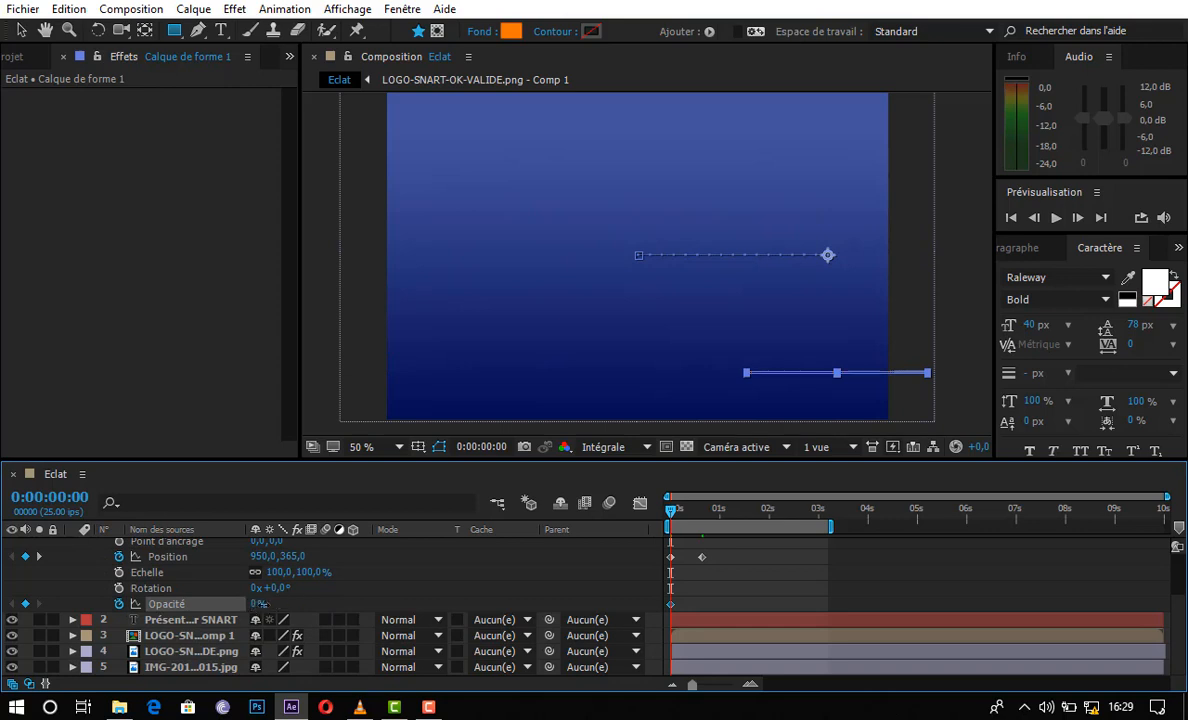
click(679, 513)
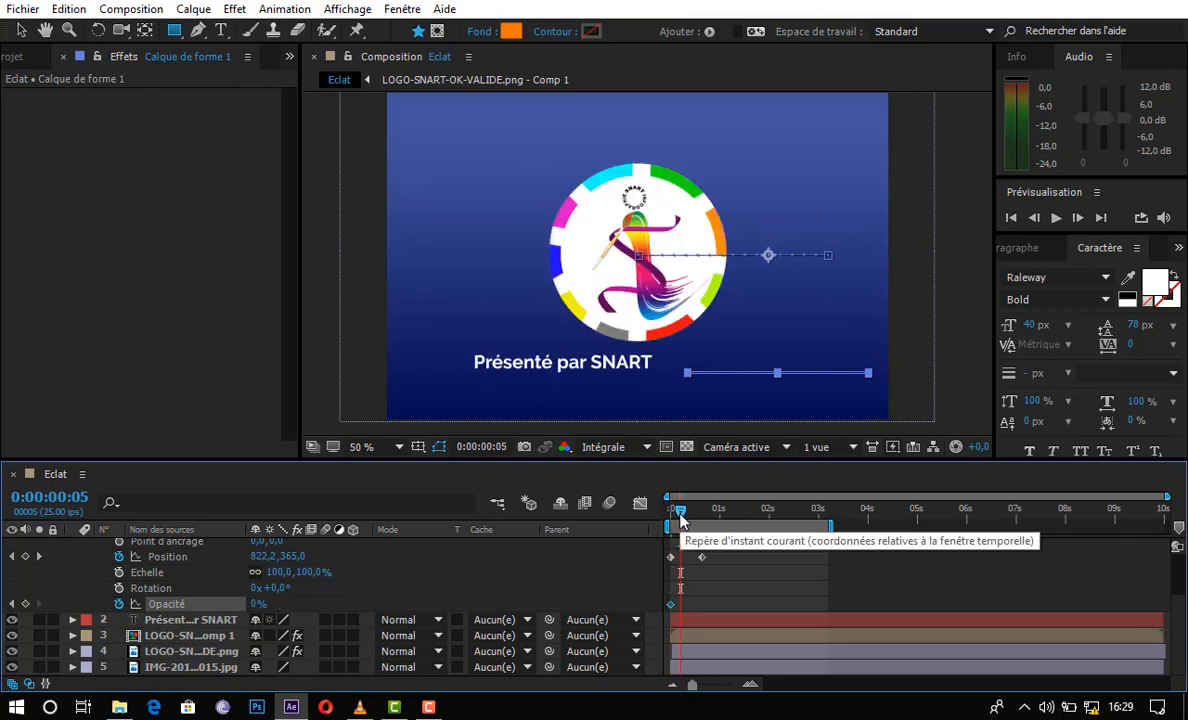
drag(679, 517, 682, 517)
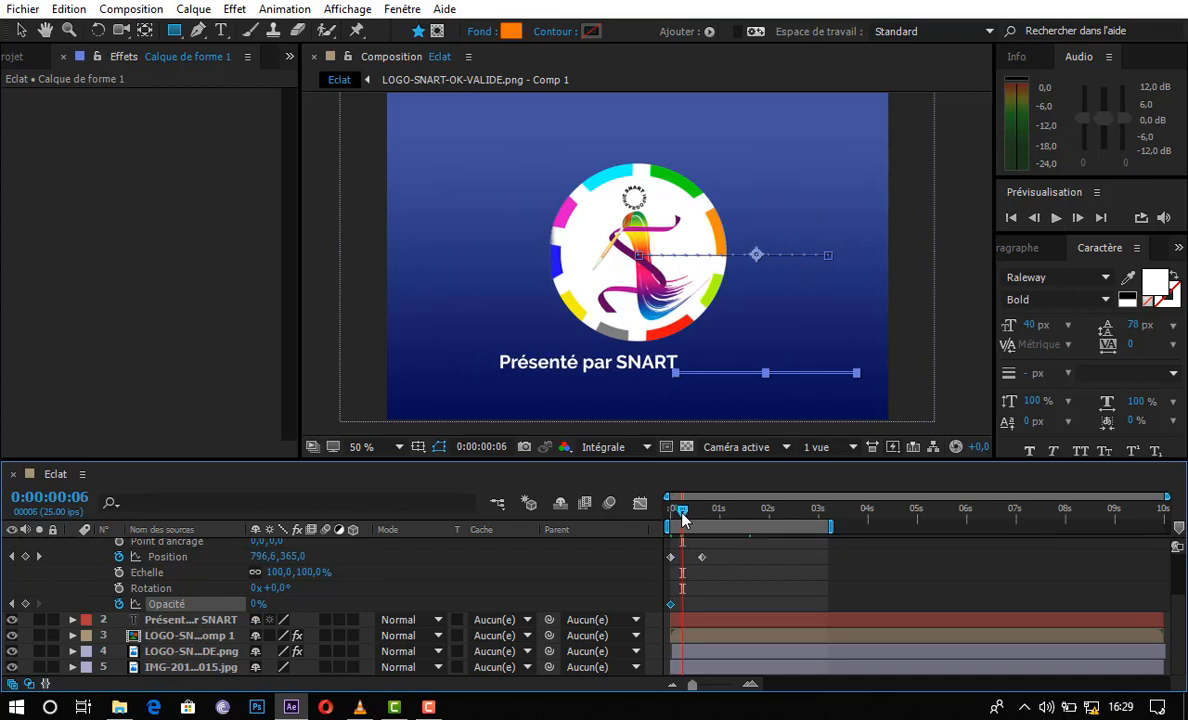
click(679, 514)
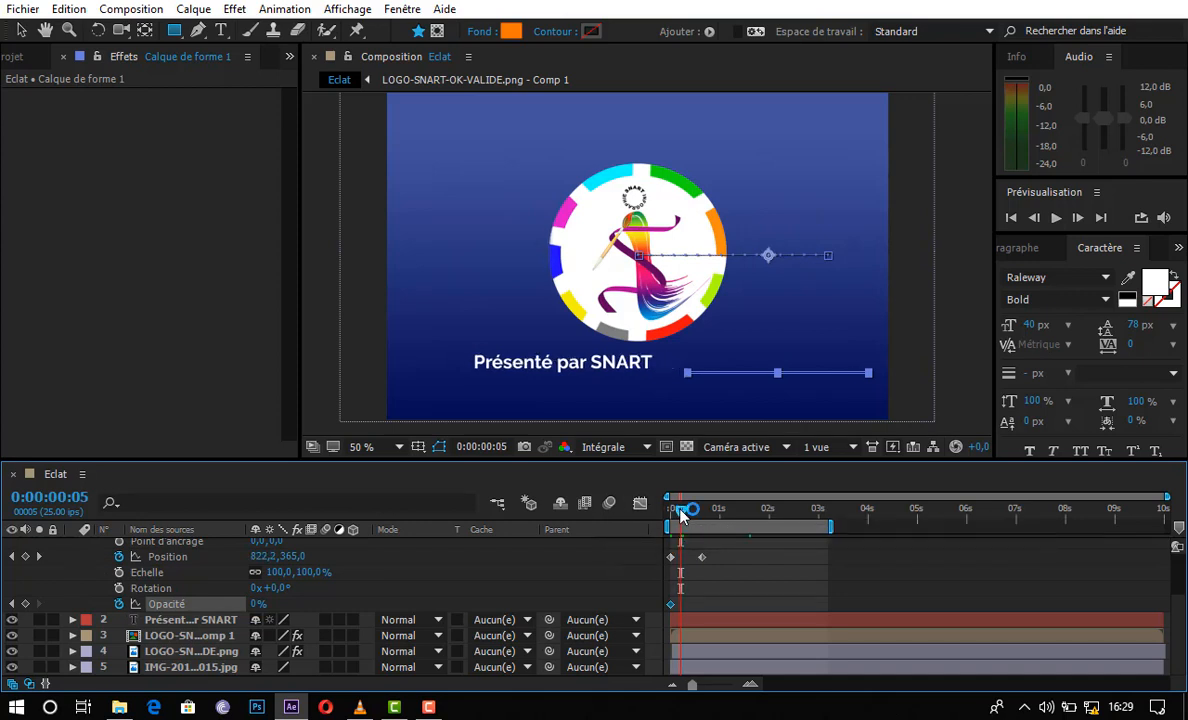
click(256, 606)
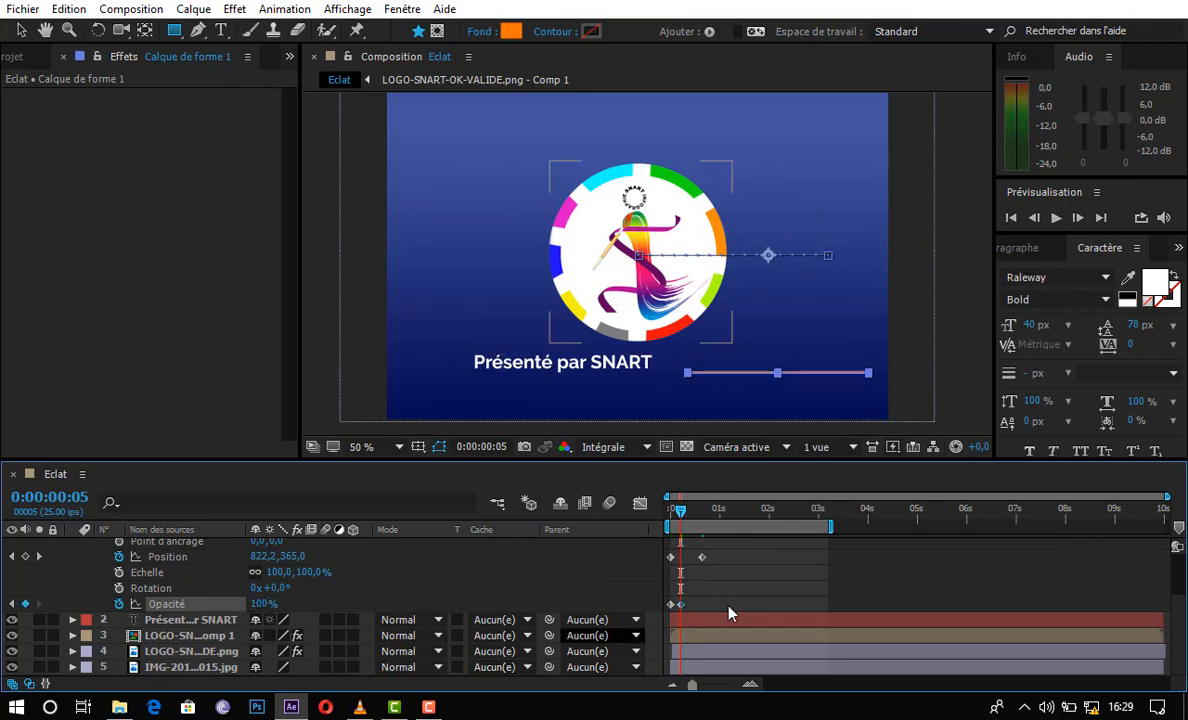
- Duplicate the underline's Position and Opacity keyframes by copy and paste, and move the copies so the last Position keyframe falls at 0:00:02:22
drag(704, 602, 641, 529)
right_click(703, 625)
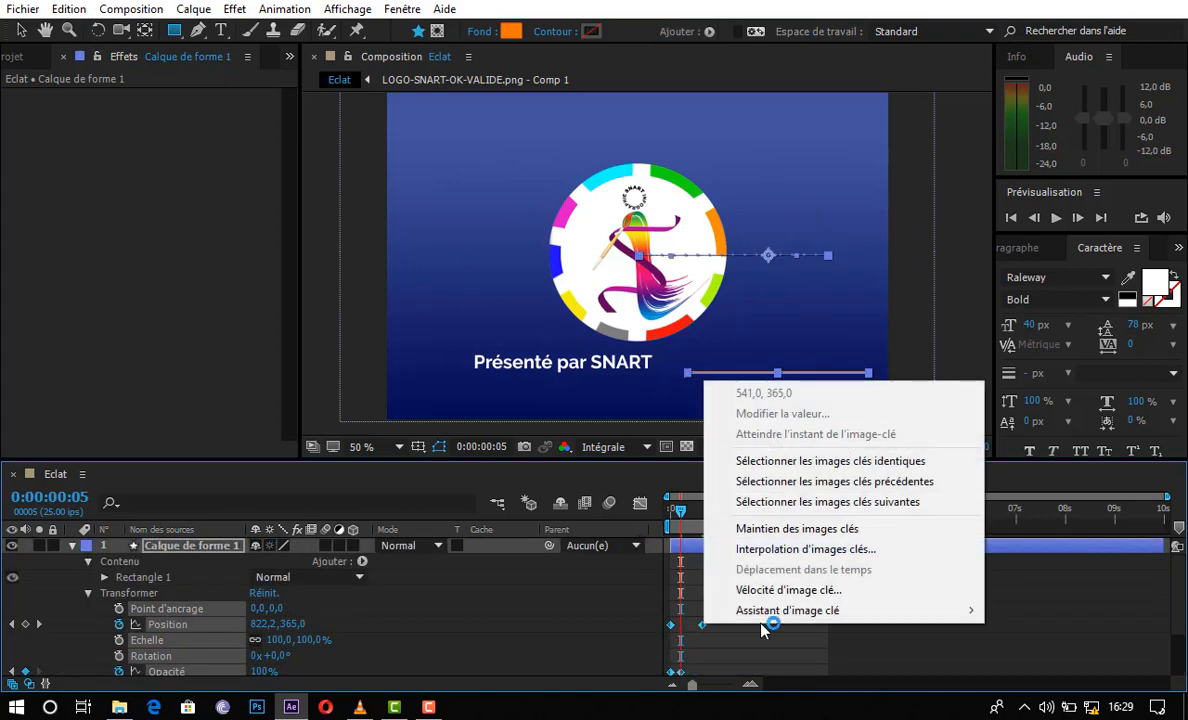
click(66, 9)
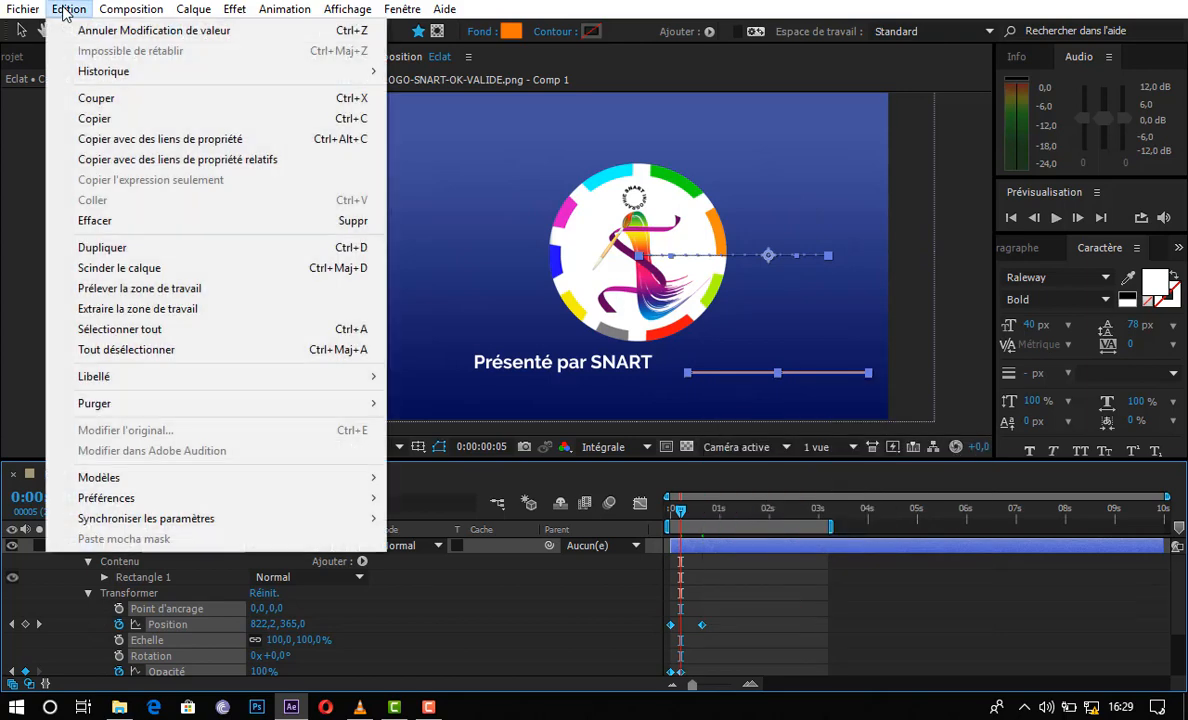
click(224, 120)
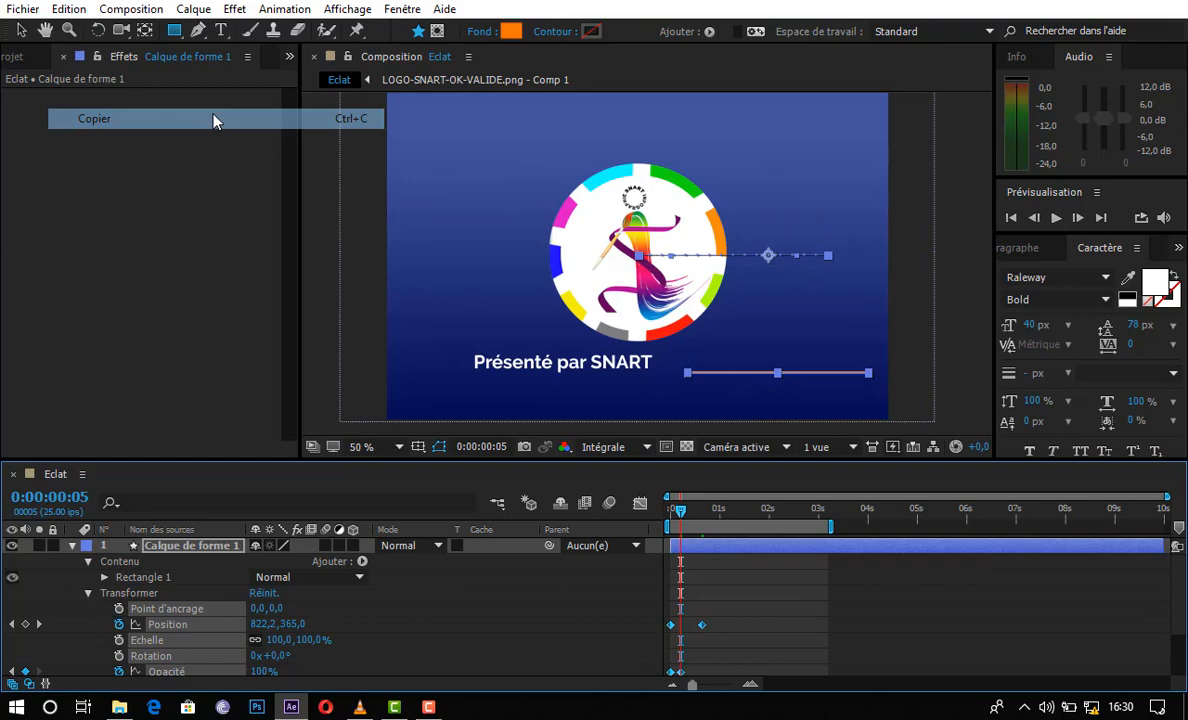
click(69, 9)
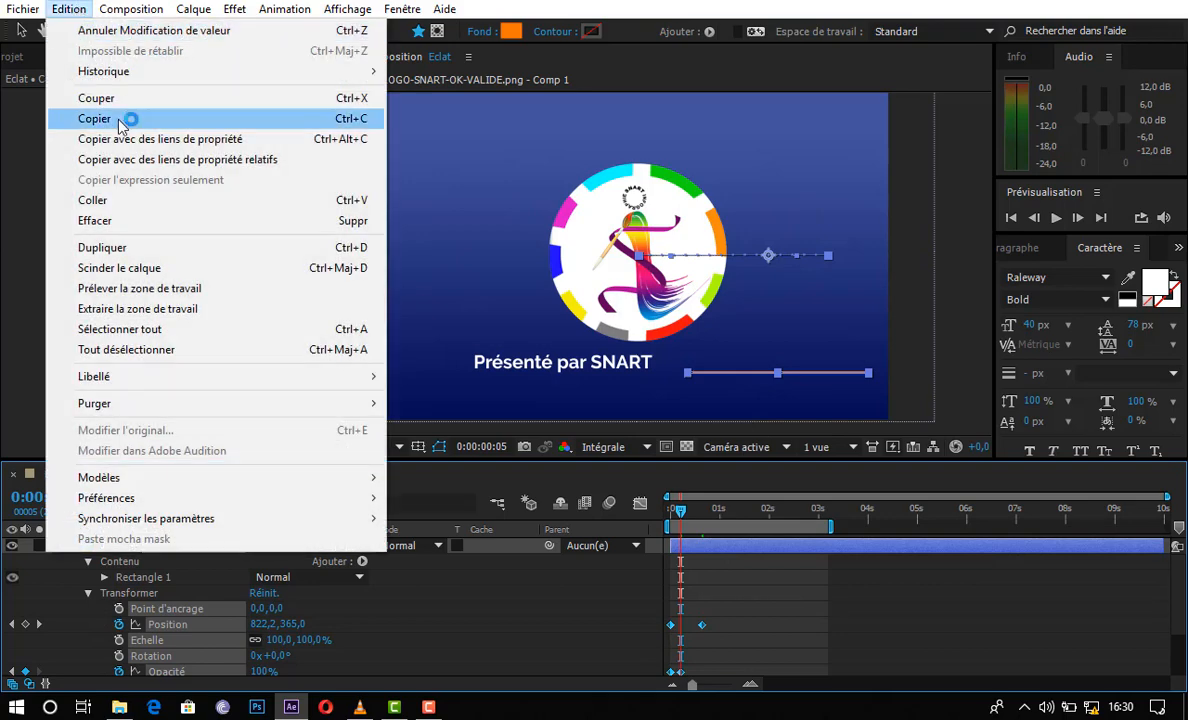
click(138, 204)
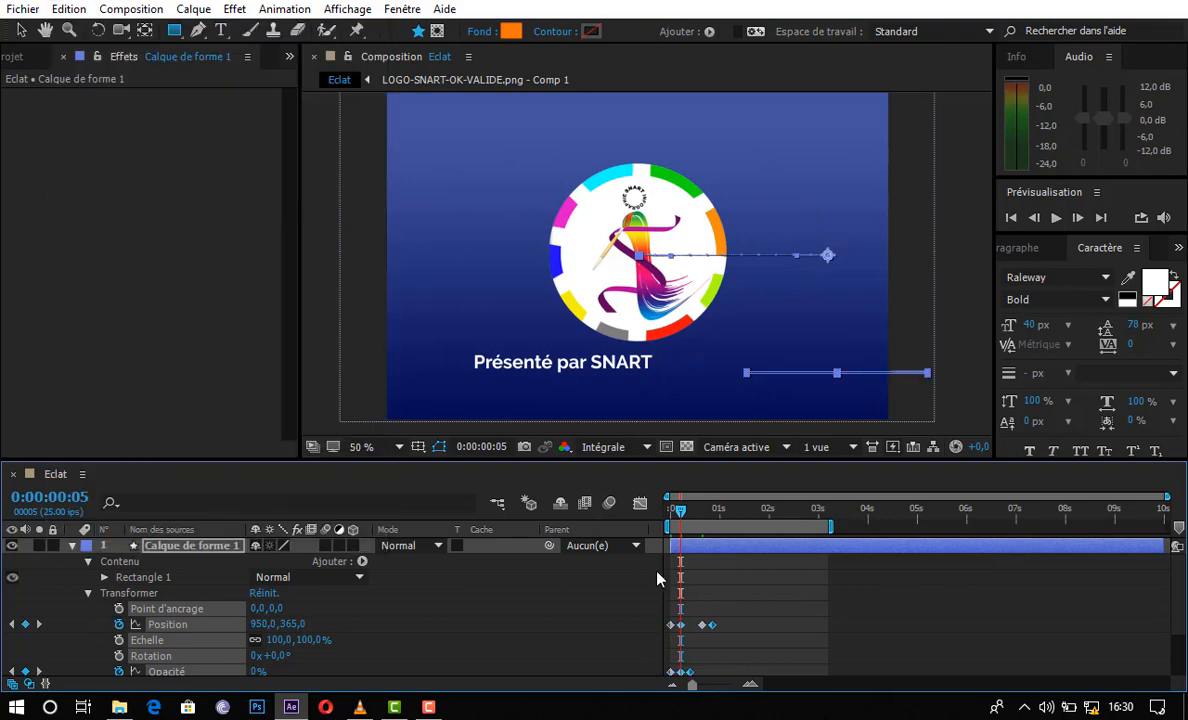
drag(712, 626, 812, 625)
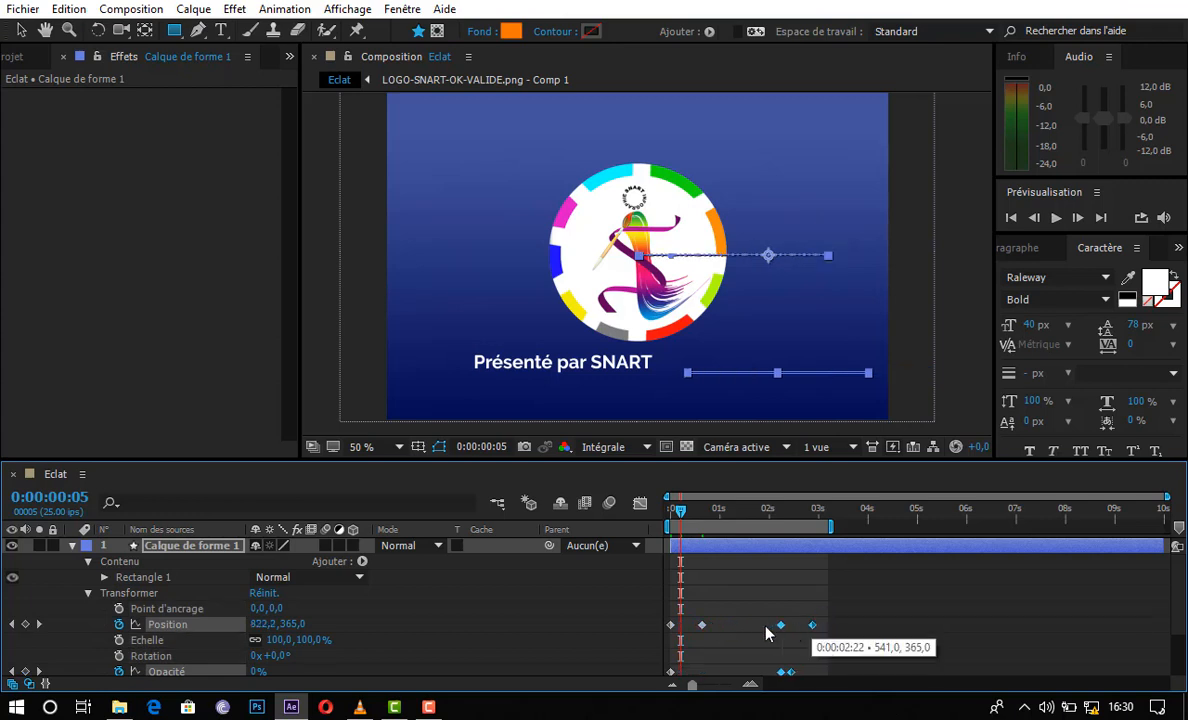
- Reverse the order of the duplicated Position and Opacity keyframes (Inverser les images clés) on the underline layer
right_click(781, 627)
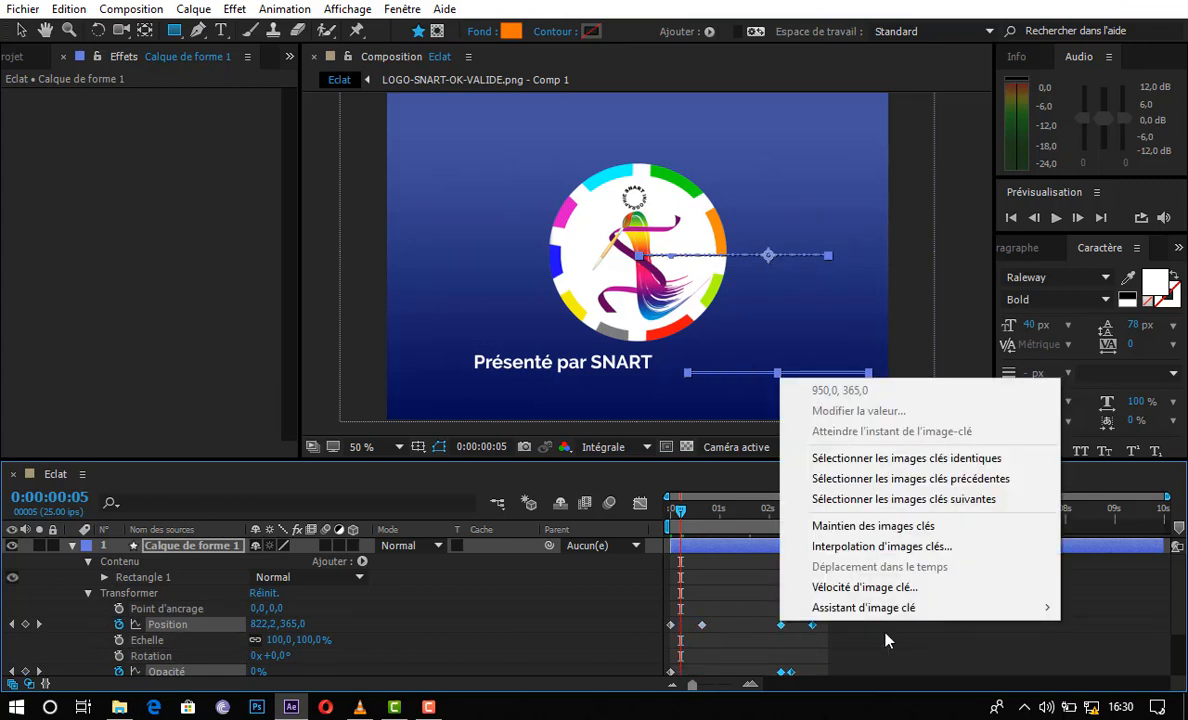
mouse_move(900, 608)
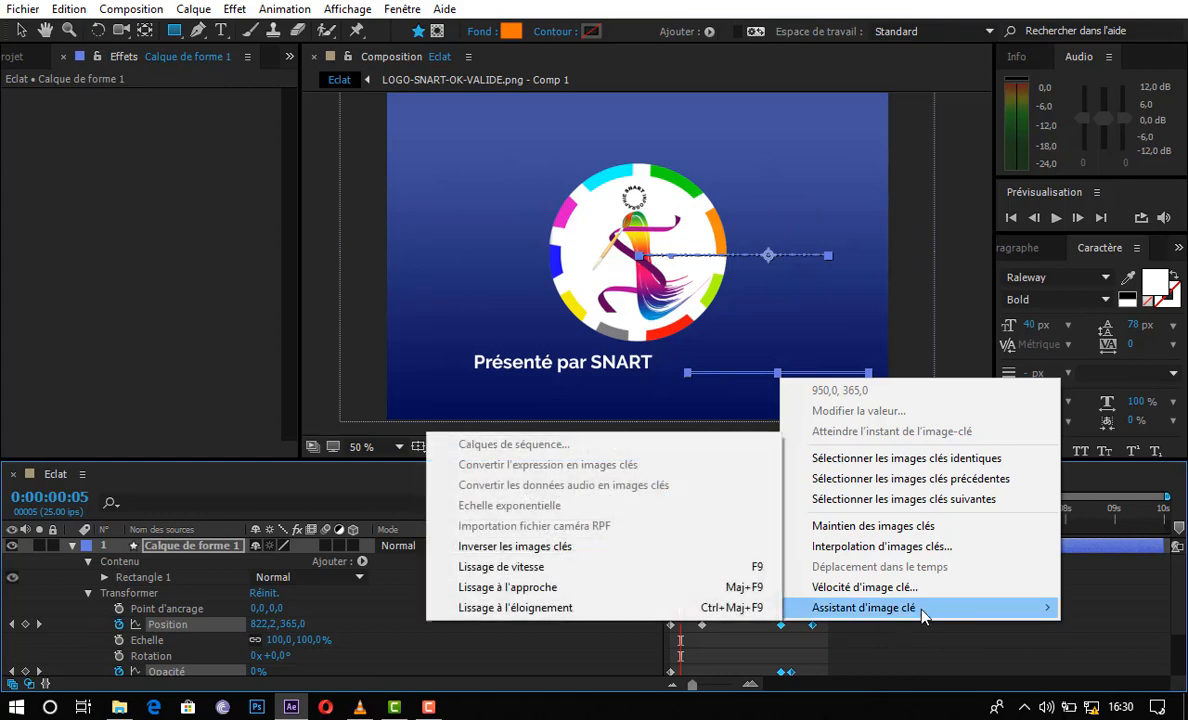
click(721, 556)
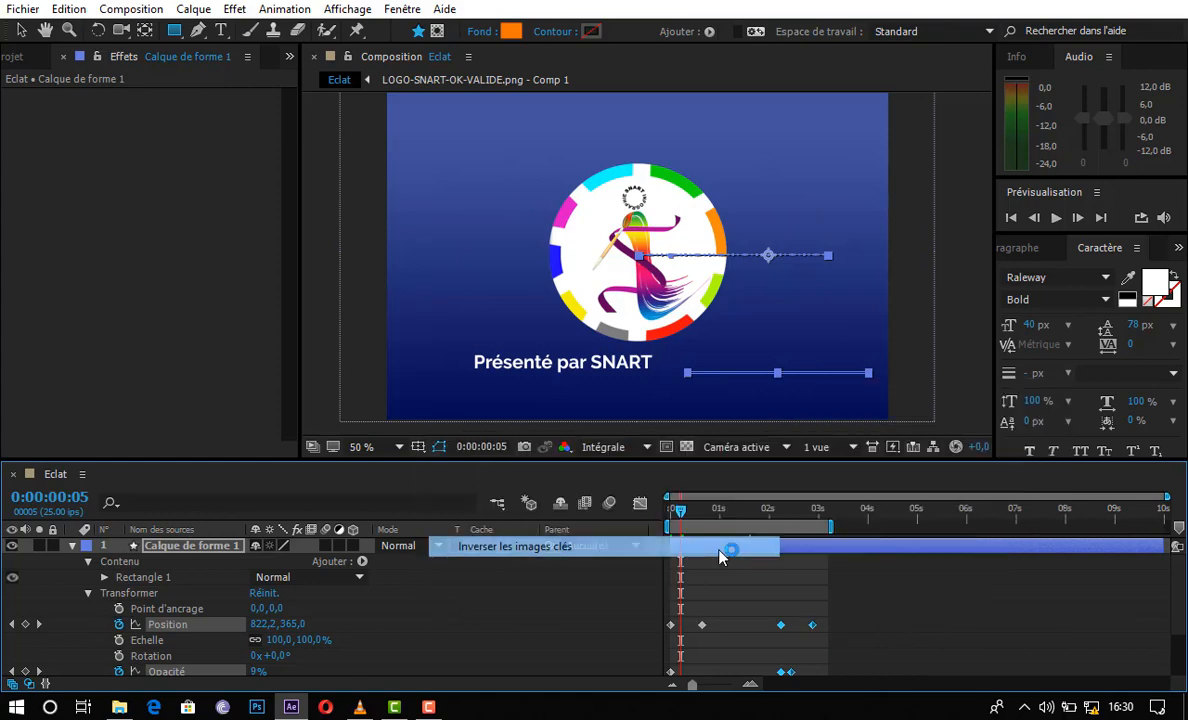
- Apply easing (Lissage de vitesse) to all the underline's Position and Opacity keyframes, and collapse the shape layer
drag(671, 604, 813, 672)
click(672, 614)
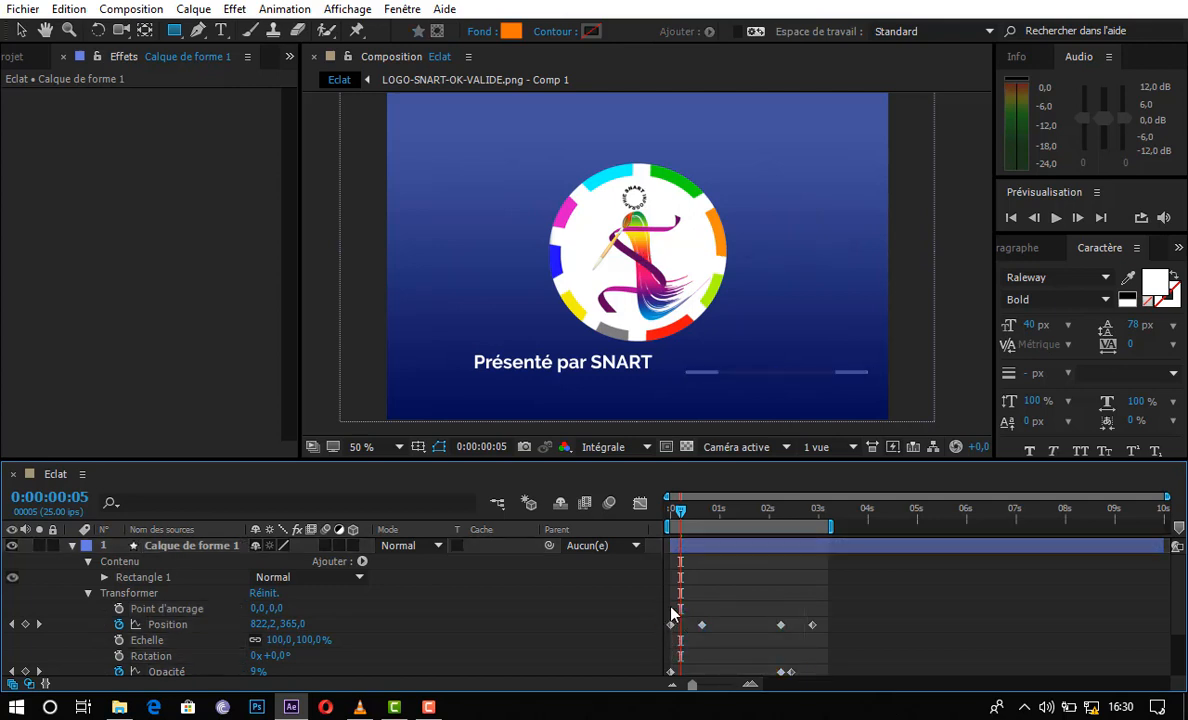
drag(670, 606, 820, 642)
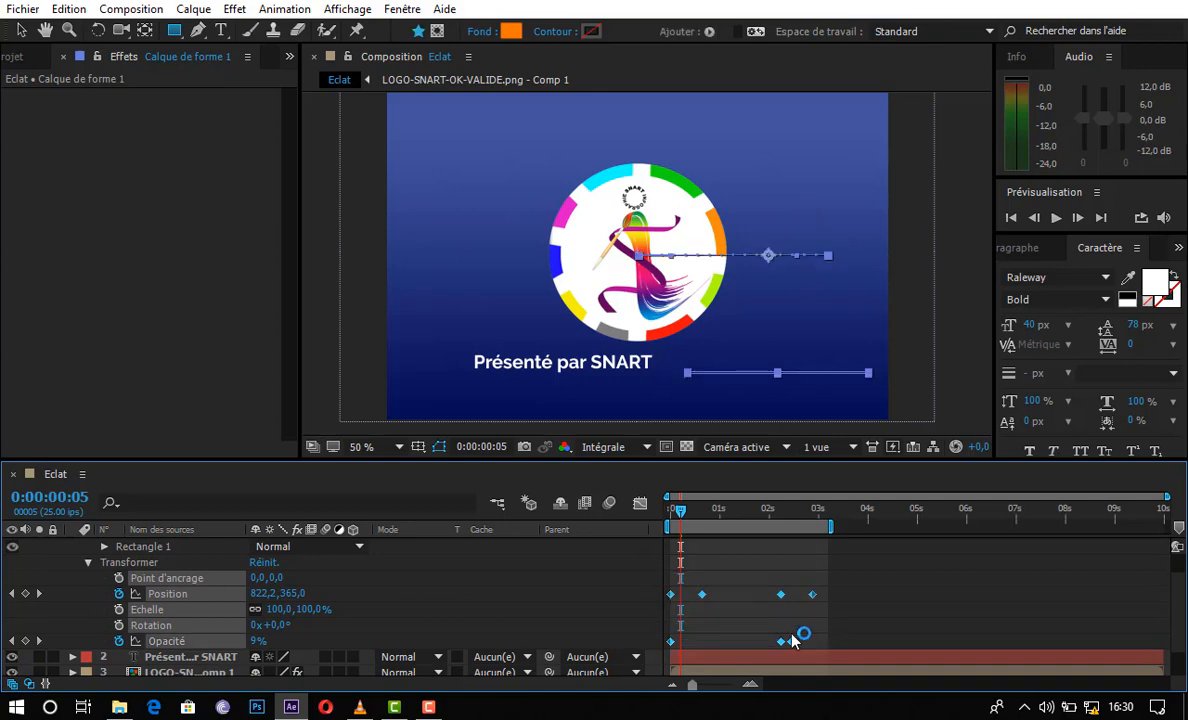
right_click(781, 594)
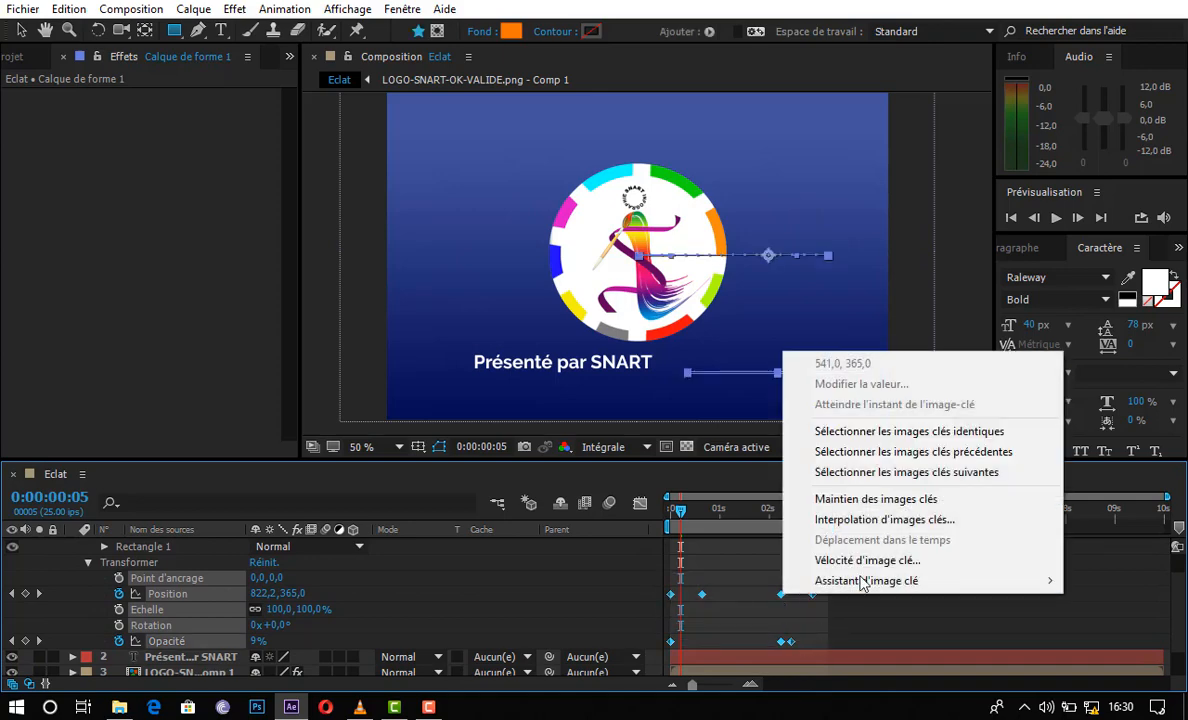
mouse_move(975, 578)
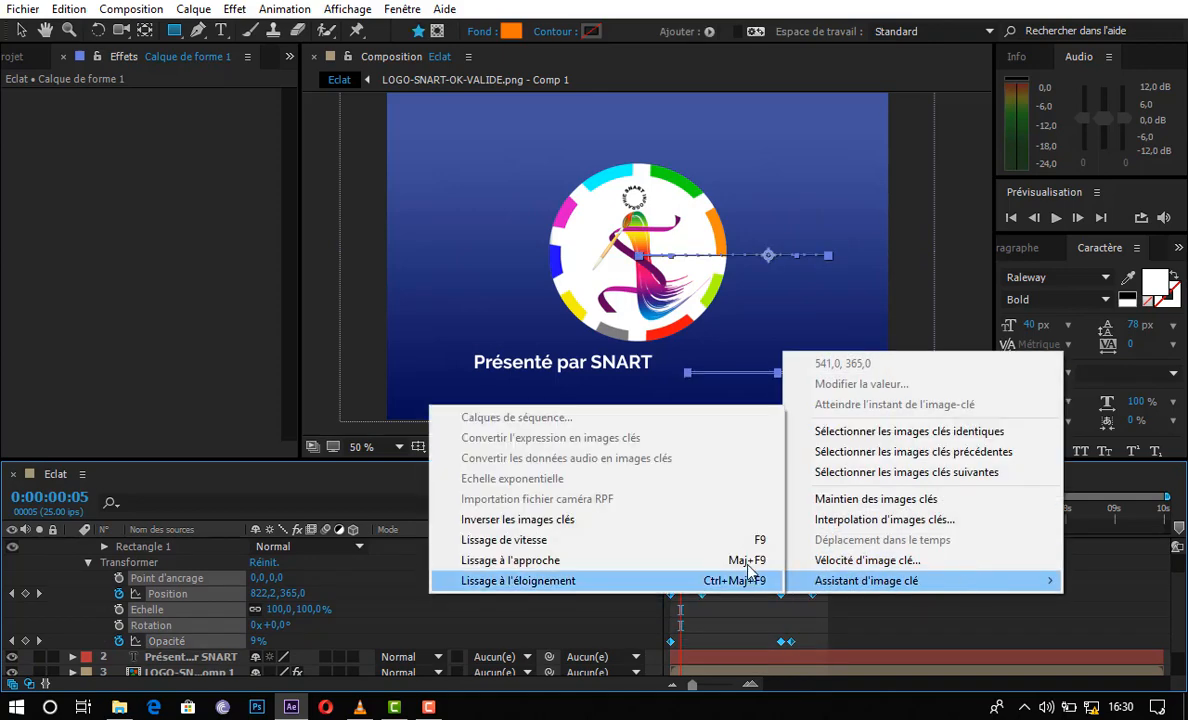
click(729, 539)
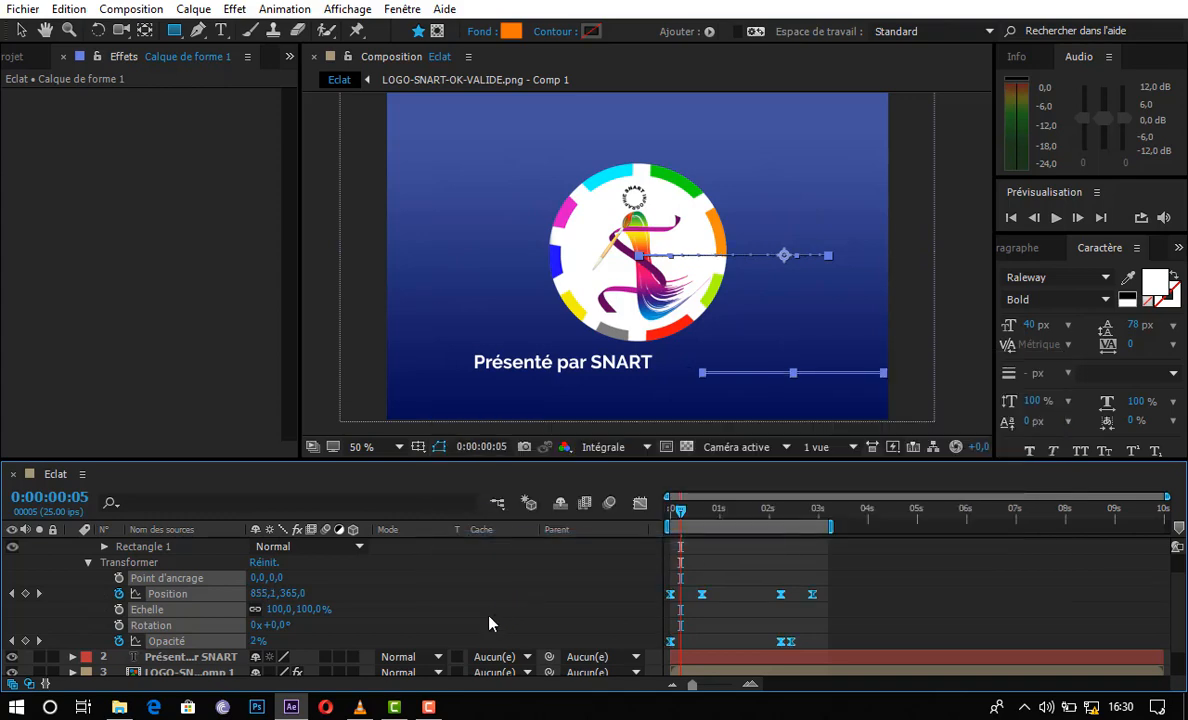
click(88, 563)
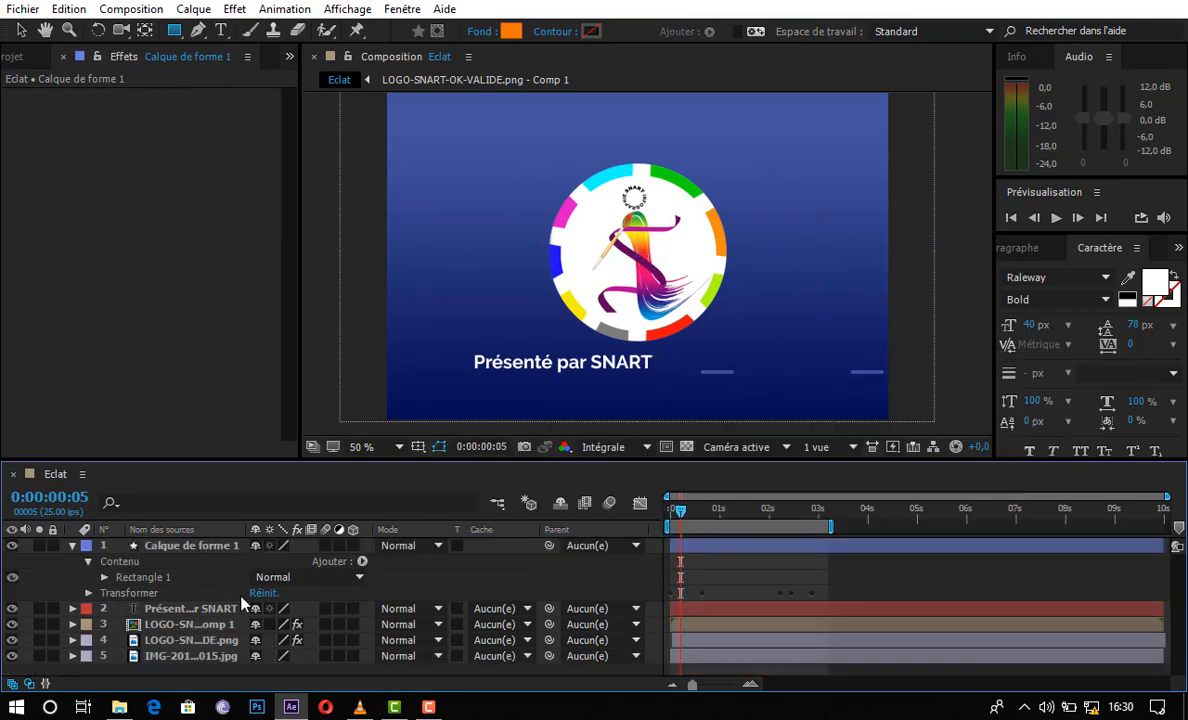
click(72, 545)
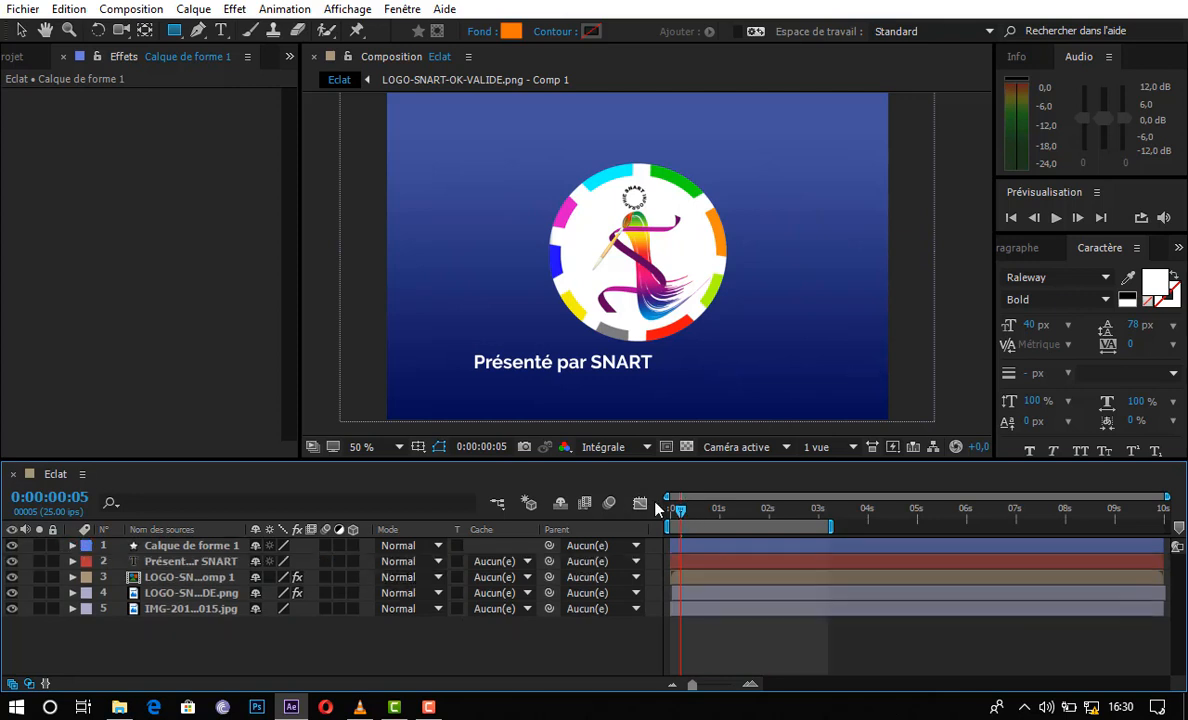
- Play a preview of the Eclat composition to check the logo, text and underline animation
key(space)
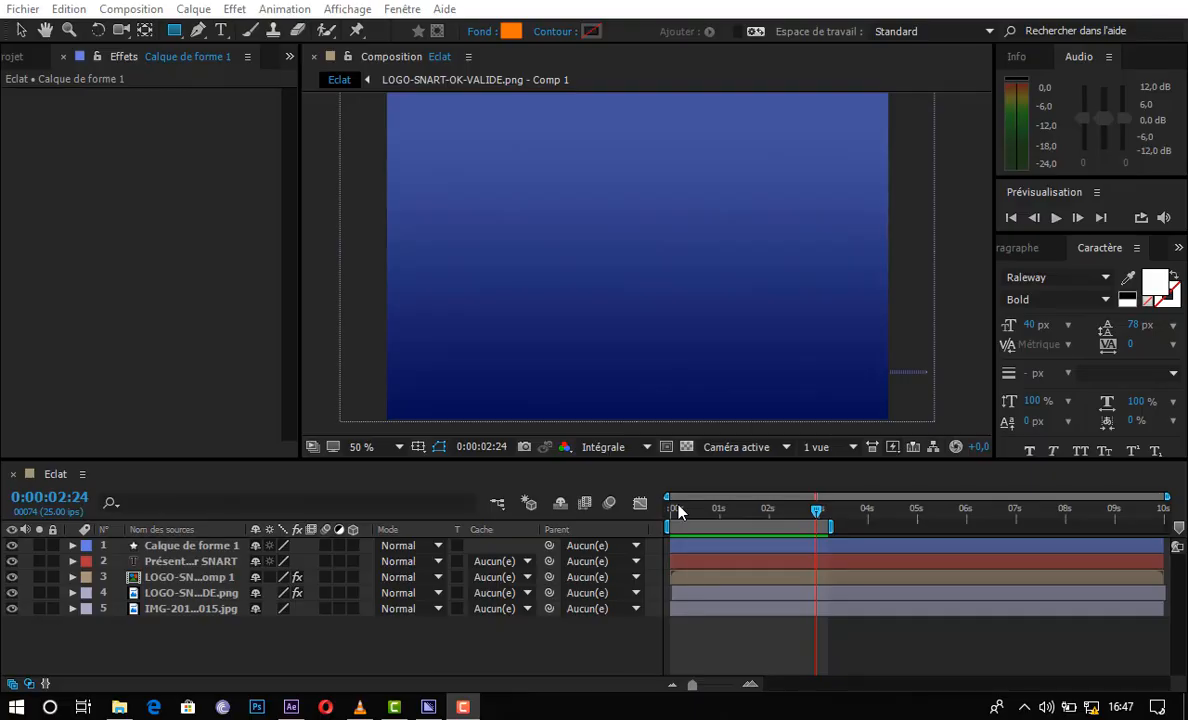
click(679, 512)
key(space)
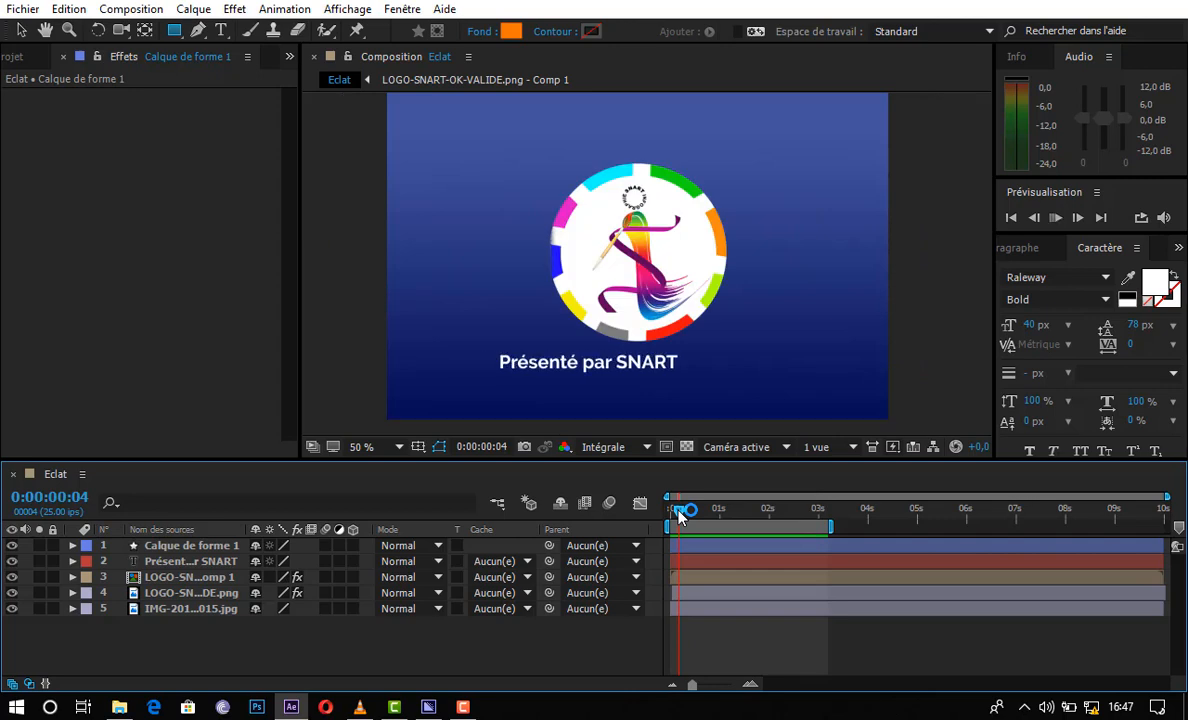